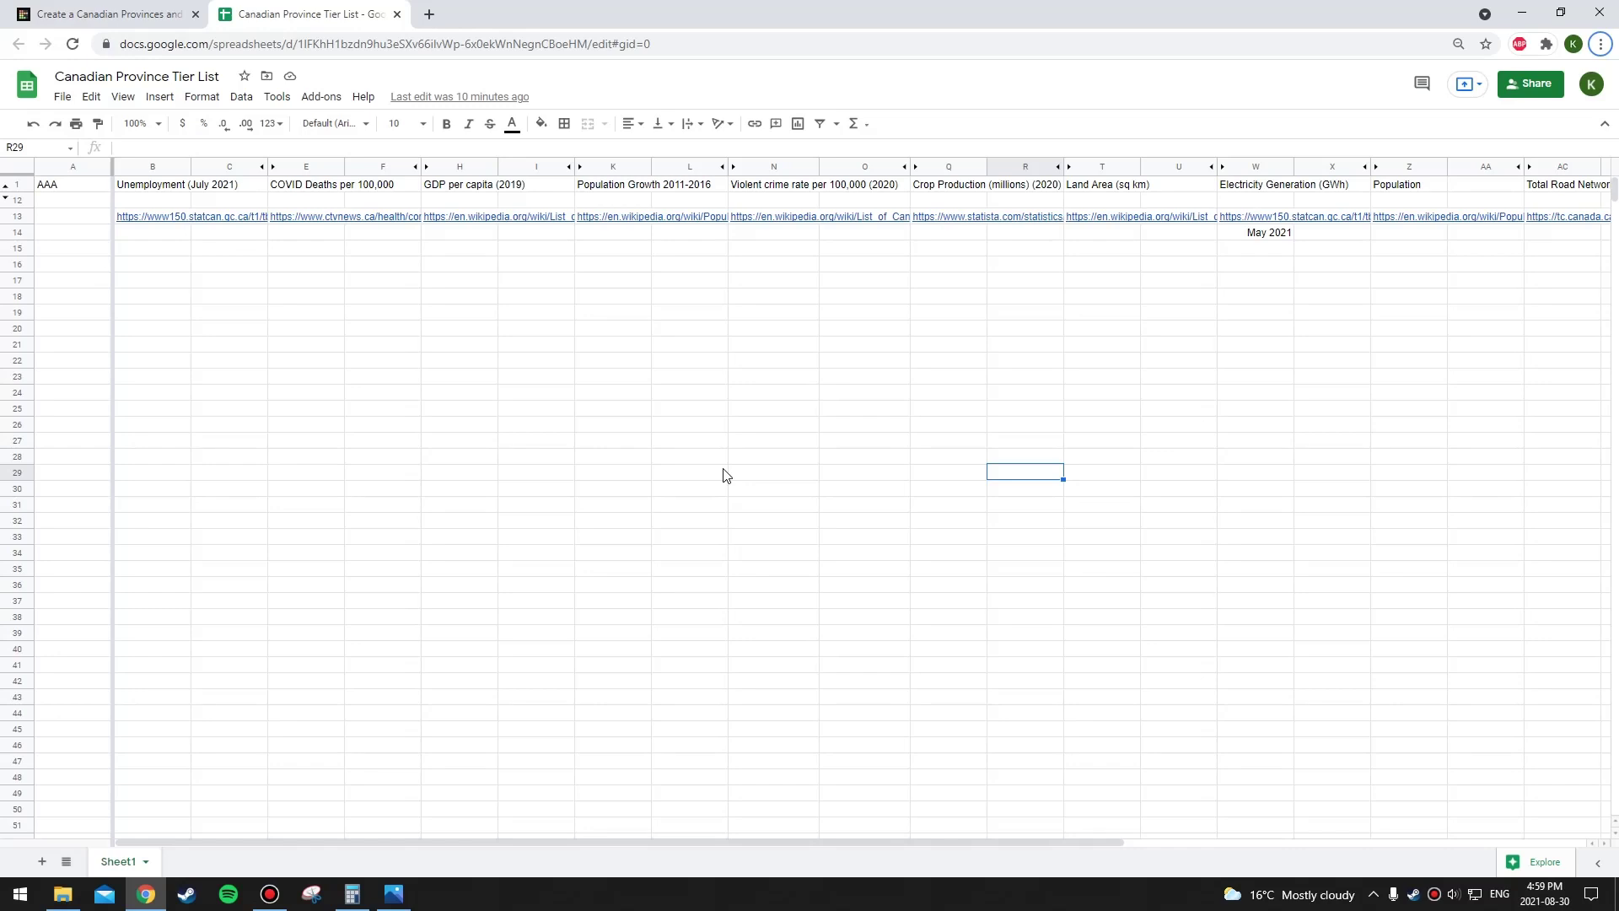
Examine the ranking criteria columns from Unemployment (July 2021) to Federal Revenue/Expenditure, including the tier score thresholds.
{"action": "left_click", "coordinate": [687, 454]}
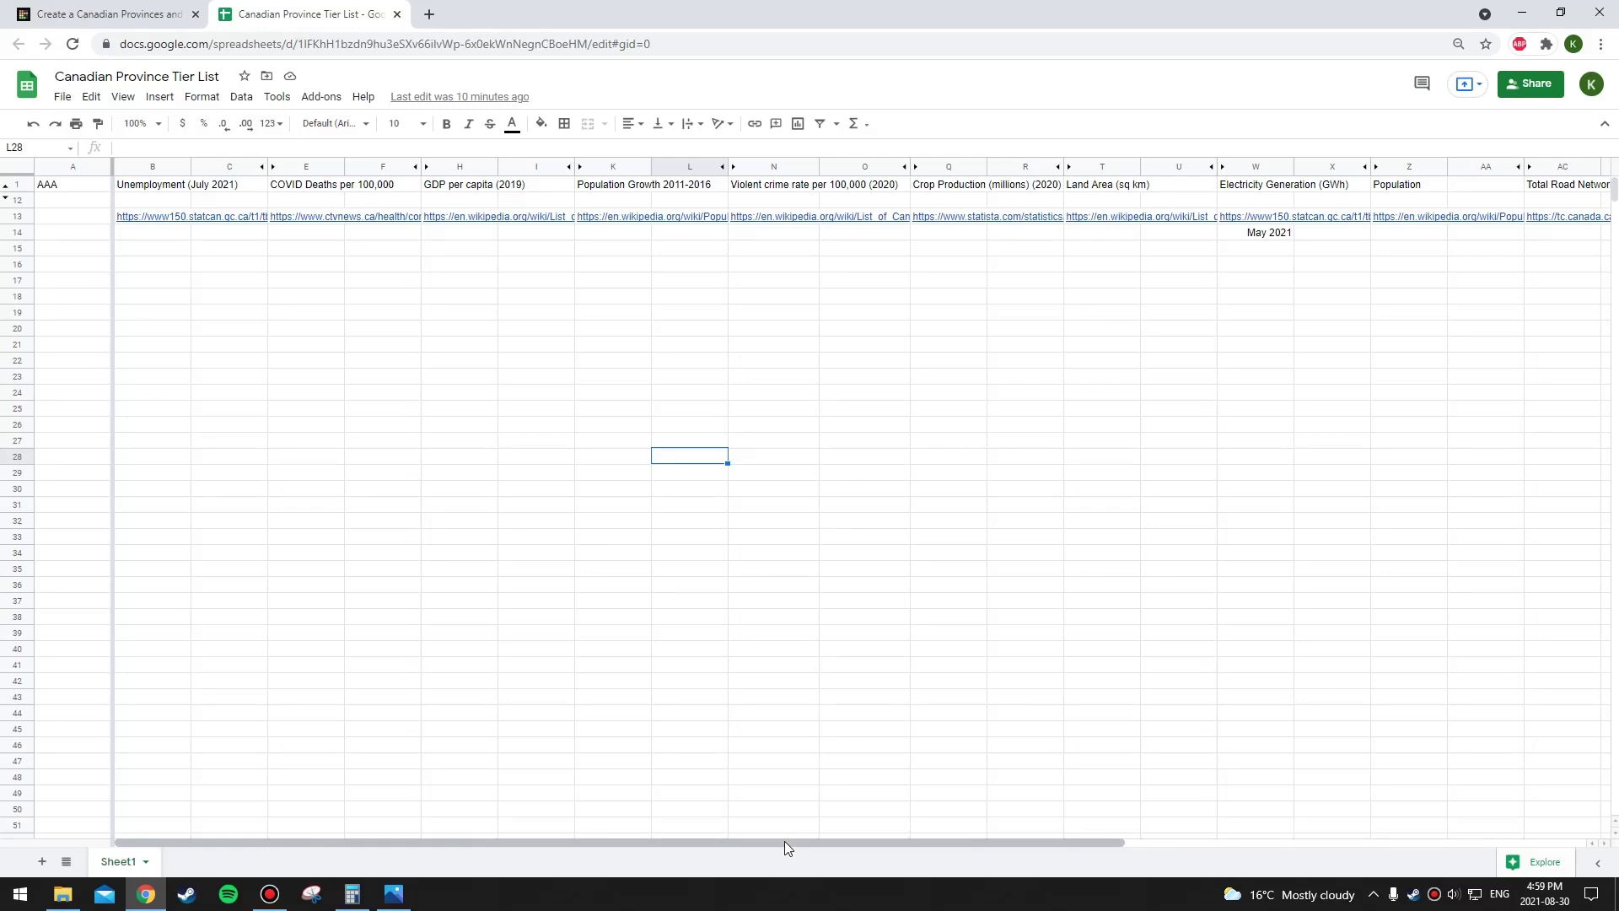
{"action": "left_click_drag", "start_coordinate": [789, 841], "coordinate": [999, 837]}
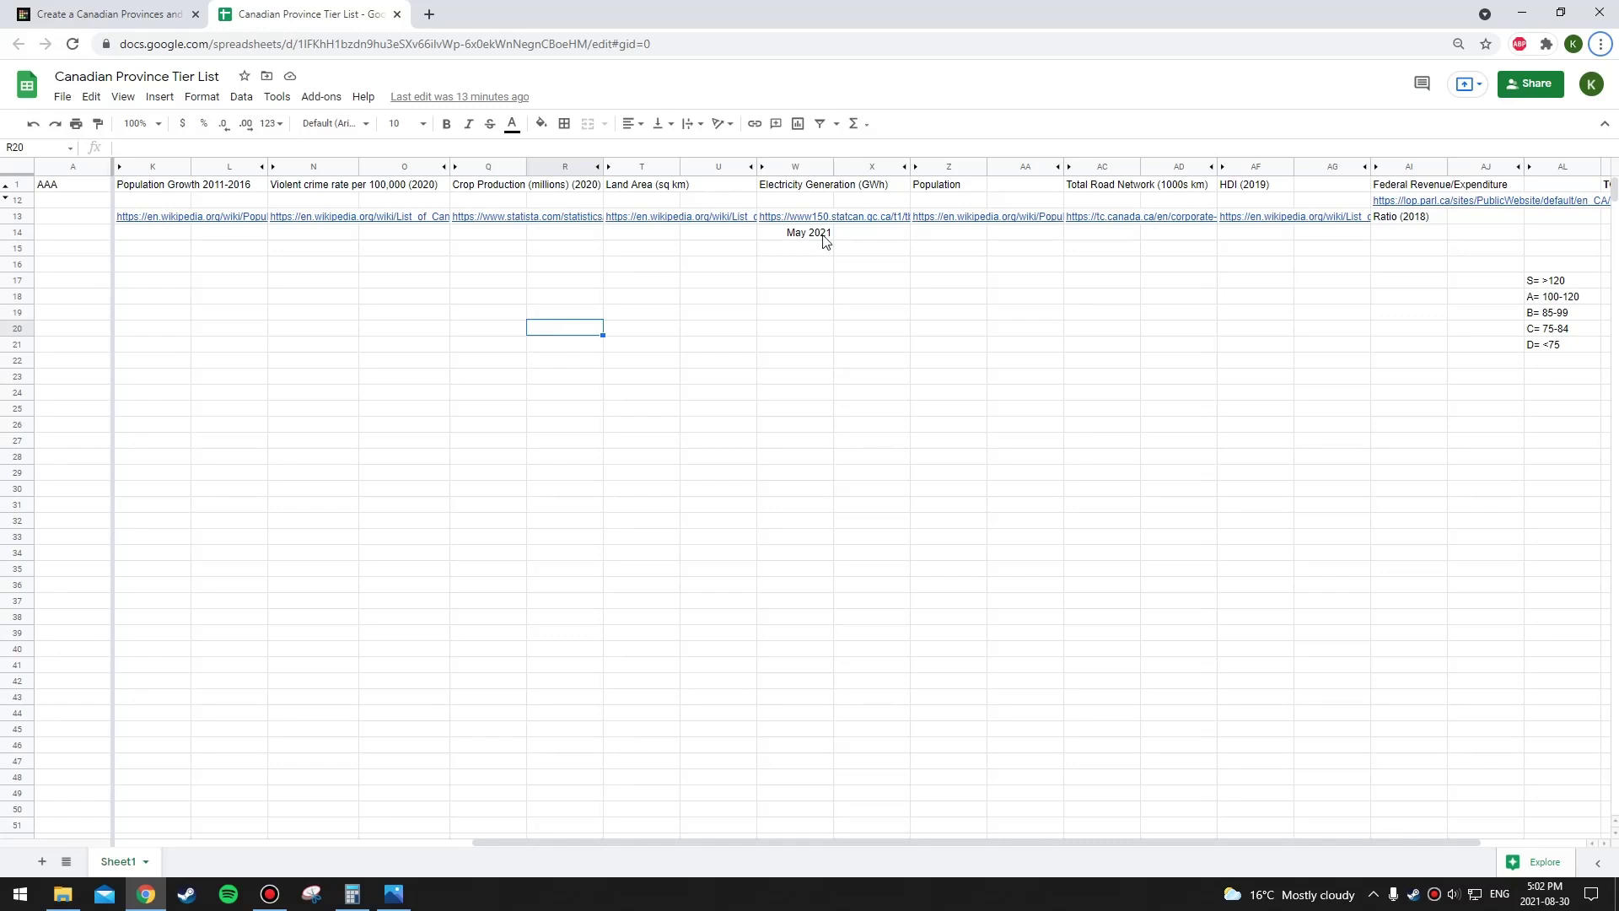
{"action": "left_click", "coordinate": [780, 351]}
{"action": "scroll", "coordinate": [674, 346], "scroll_direction": "right", "scroll_amount": 3}
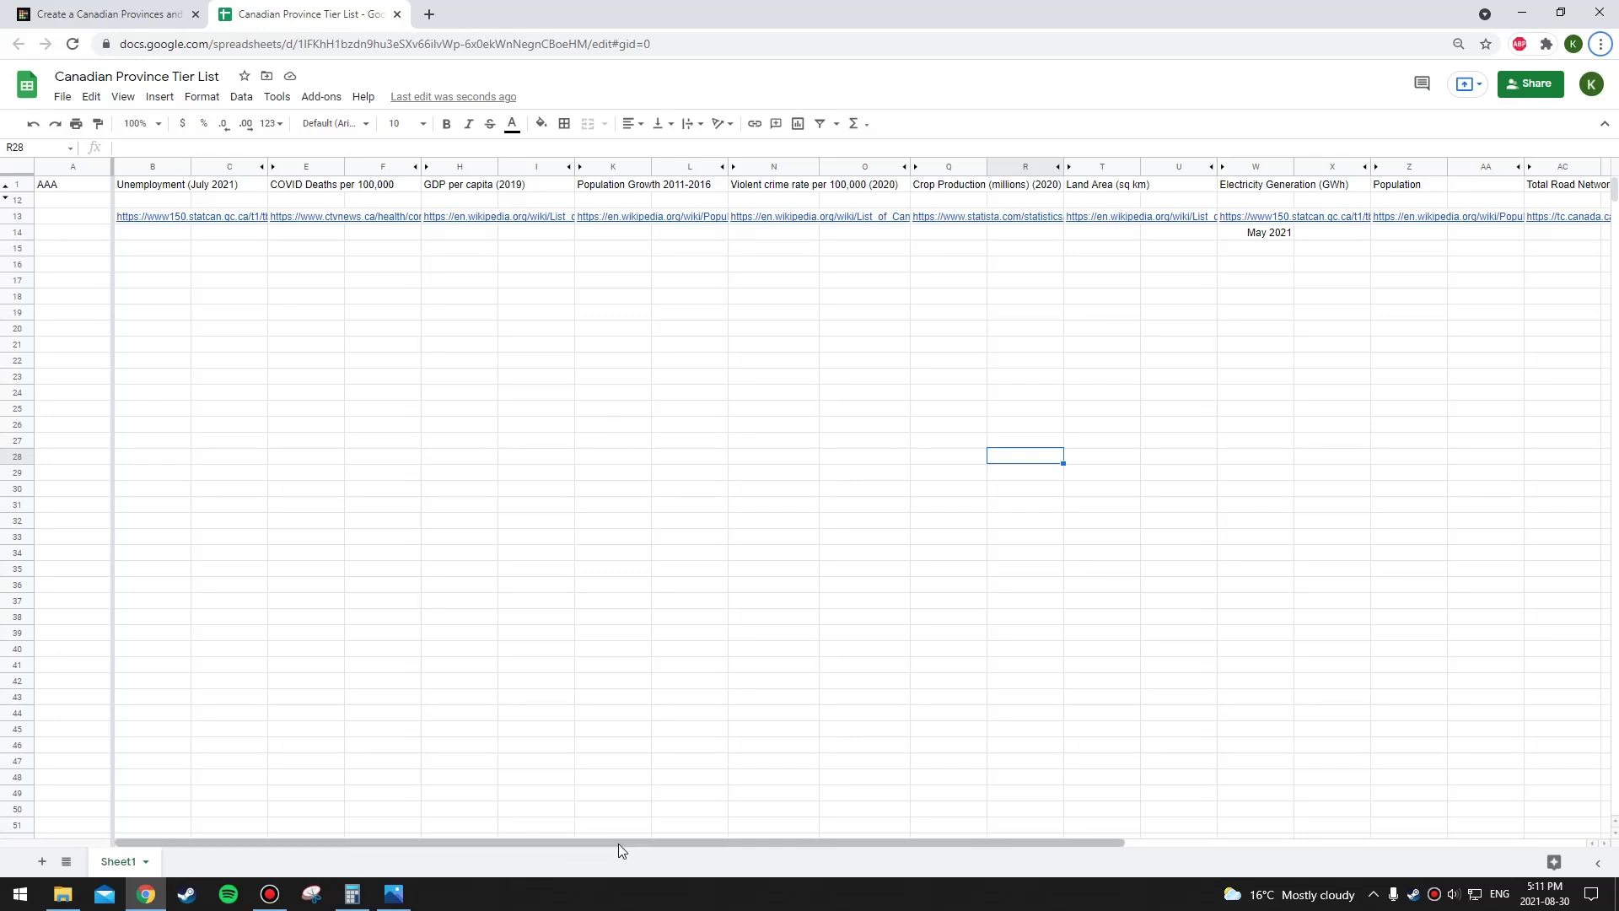
{"action": "left_click_drag", "start_coordinate": [634, 850], "coordinate": [858, 844]}
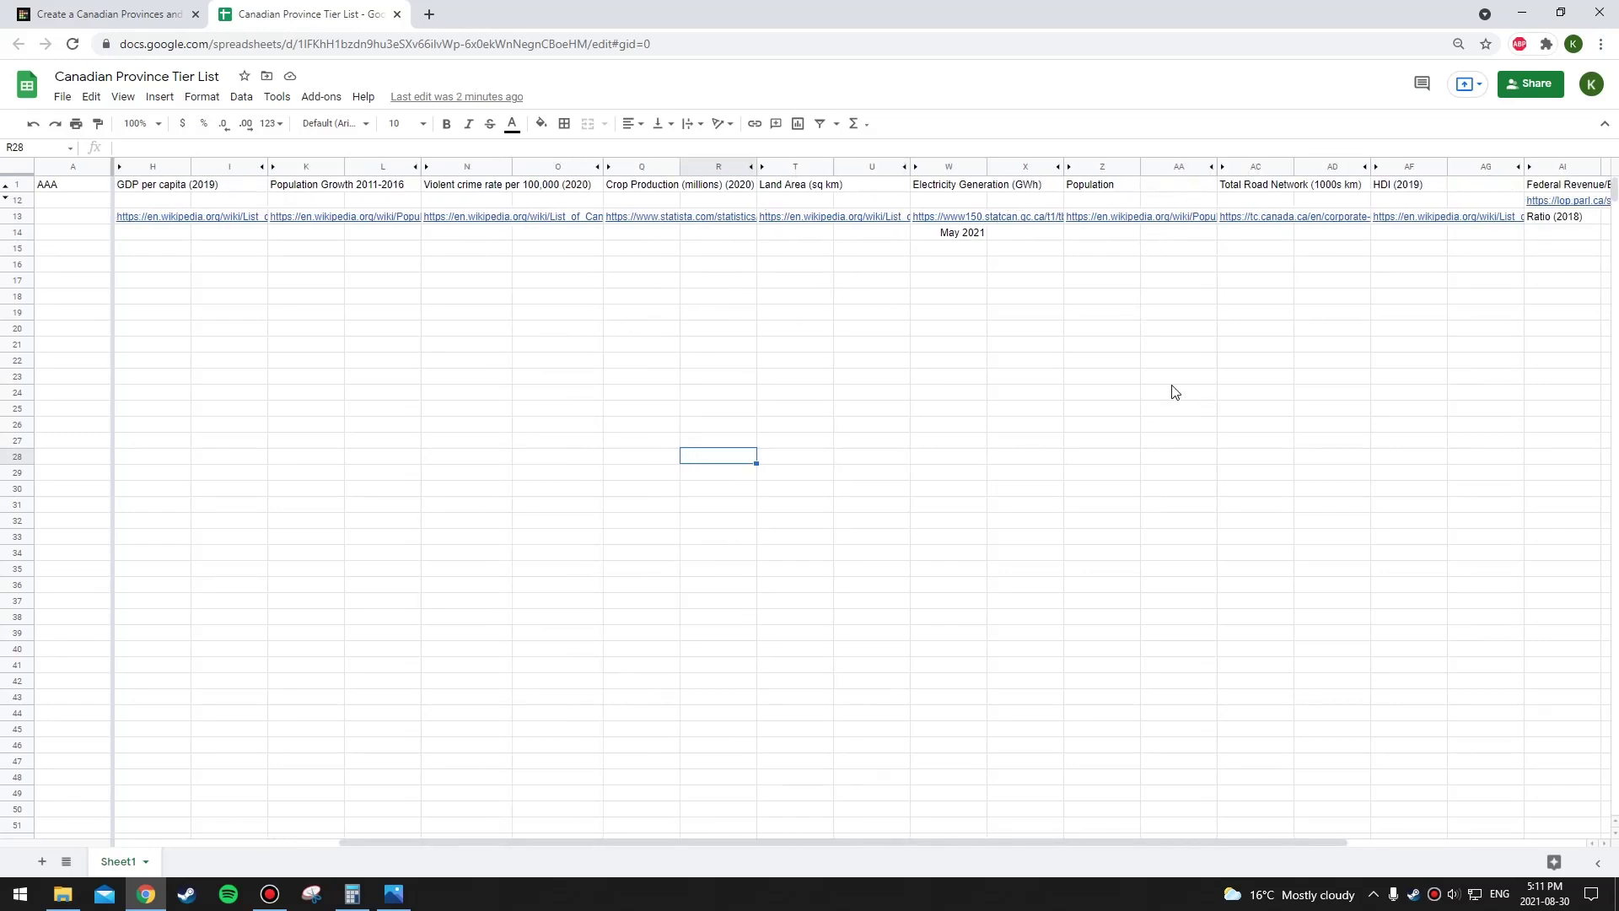
{"action": "left_click", "coordinate": [807, 189]}
{"action": "left_click", "coordinate": [1121, 189]}
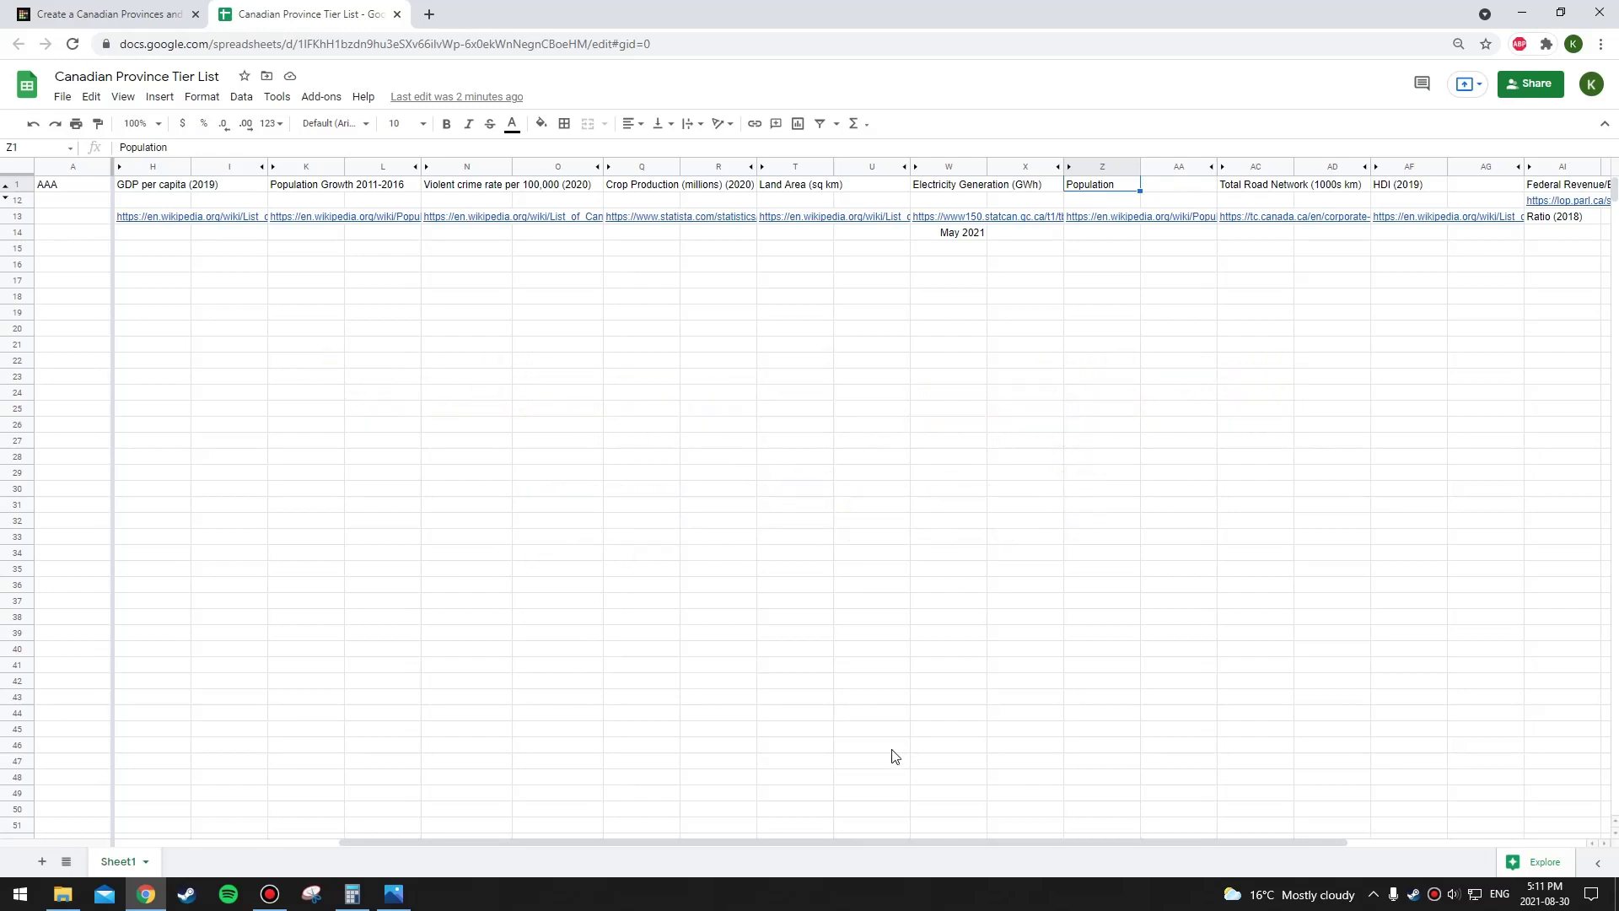
{"action": "left_click_drag", "start_coordinate": [909, 838], "coordinate": [1167, 837]}
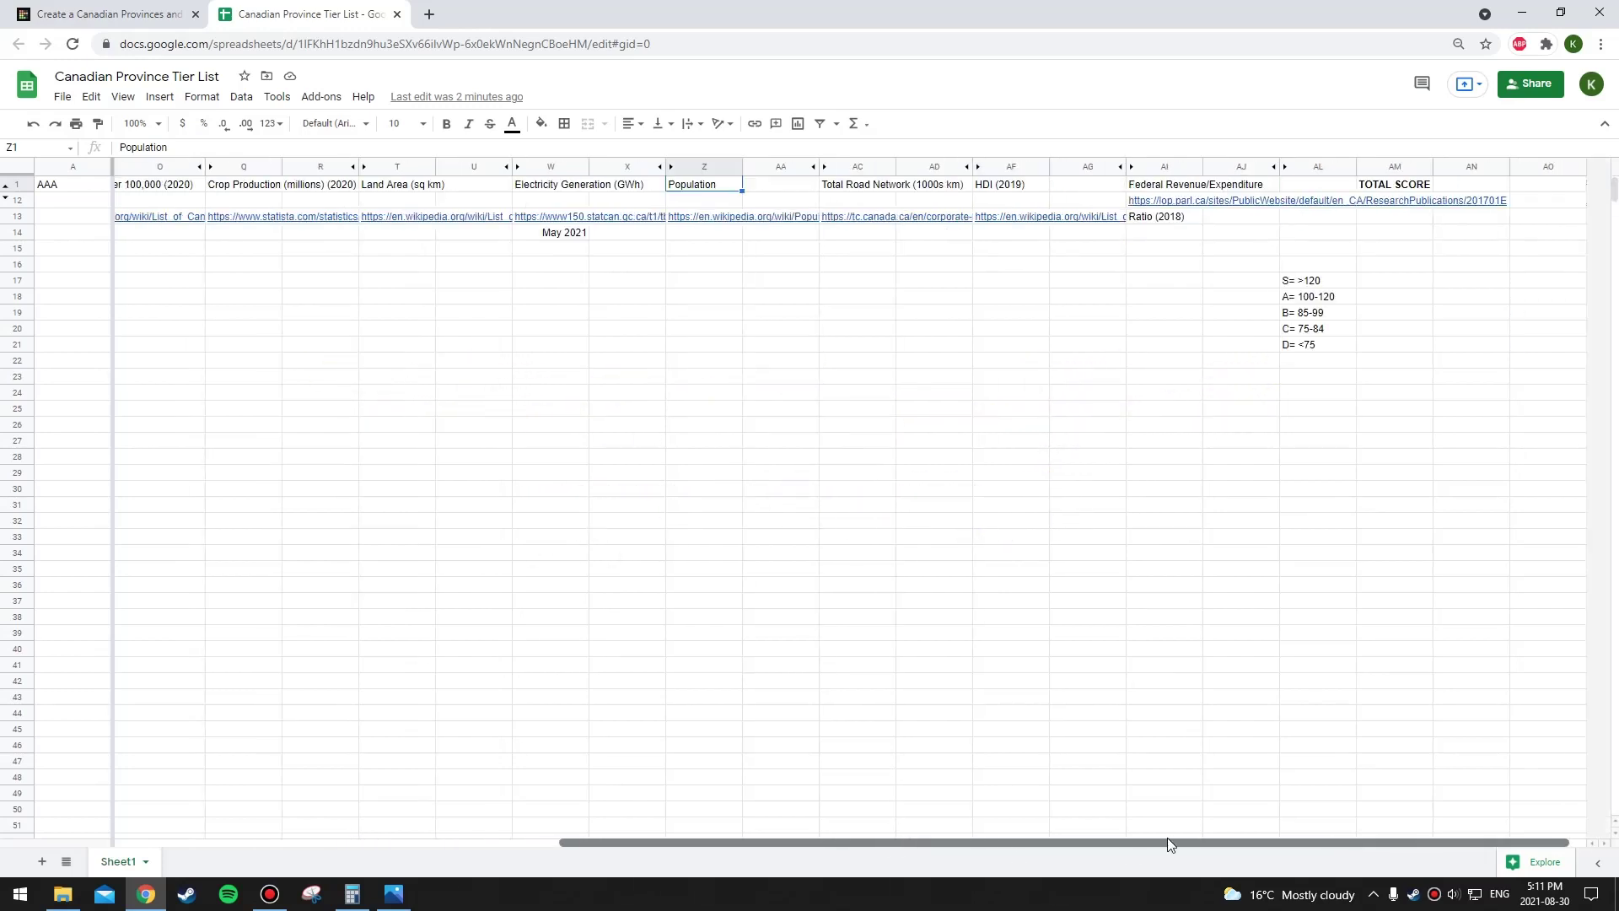
{"action": "left_click", "coordinate": [1011, 191]}
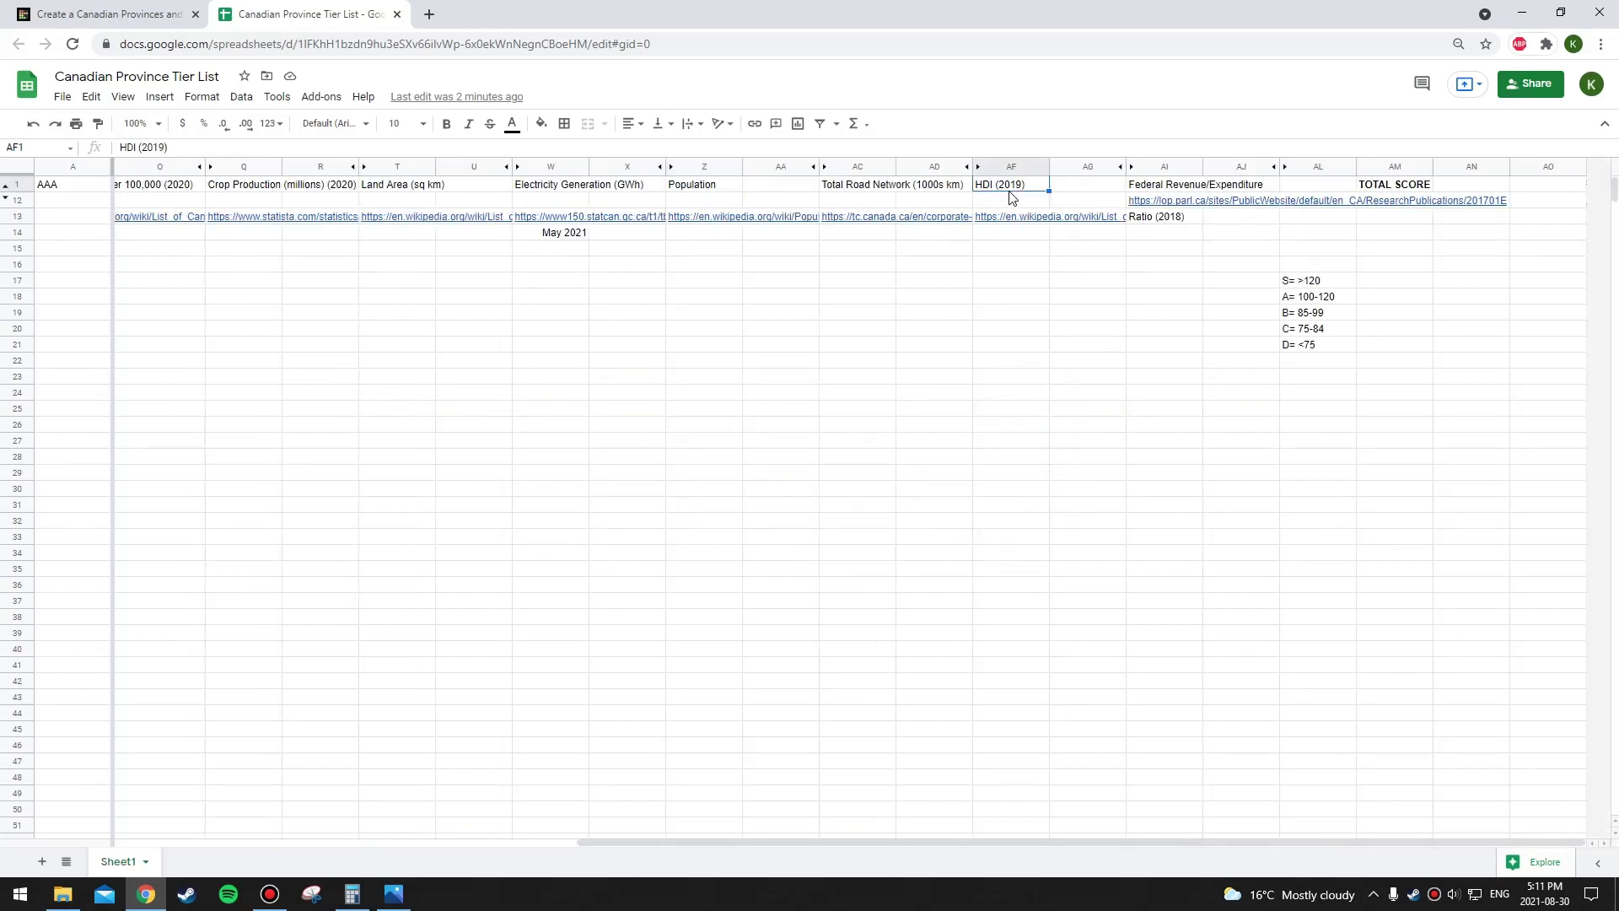
{"action": "left_click", "coordinate": [1186, 189]}
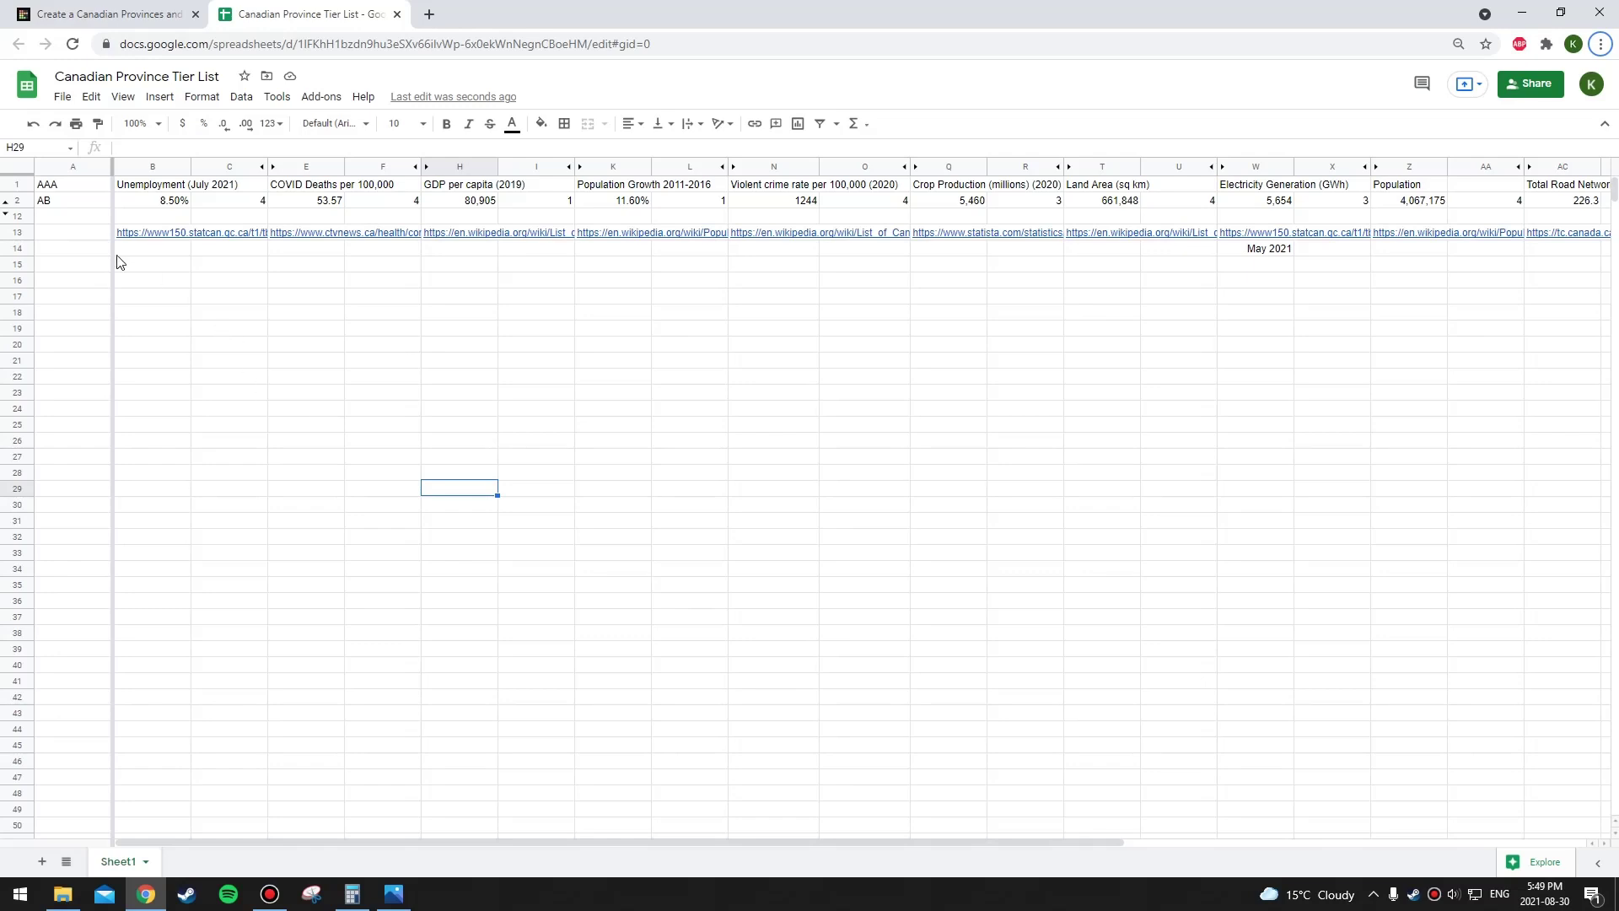
Review Alberta's figures and ranks in the AB row from unemployment to HDI, and compare its total score with the tier thresholds.
{"action": "left_click", "coordinate": [253, 206]}
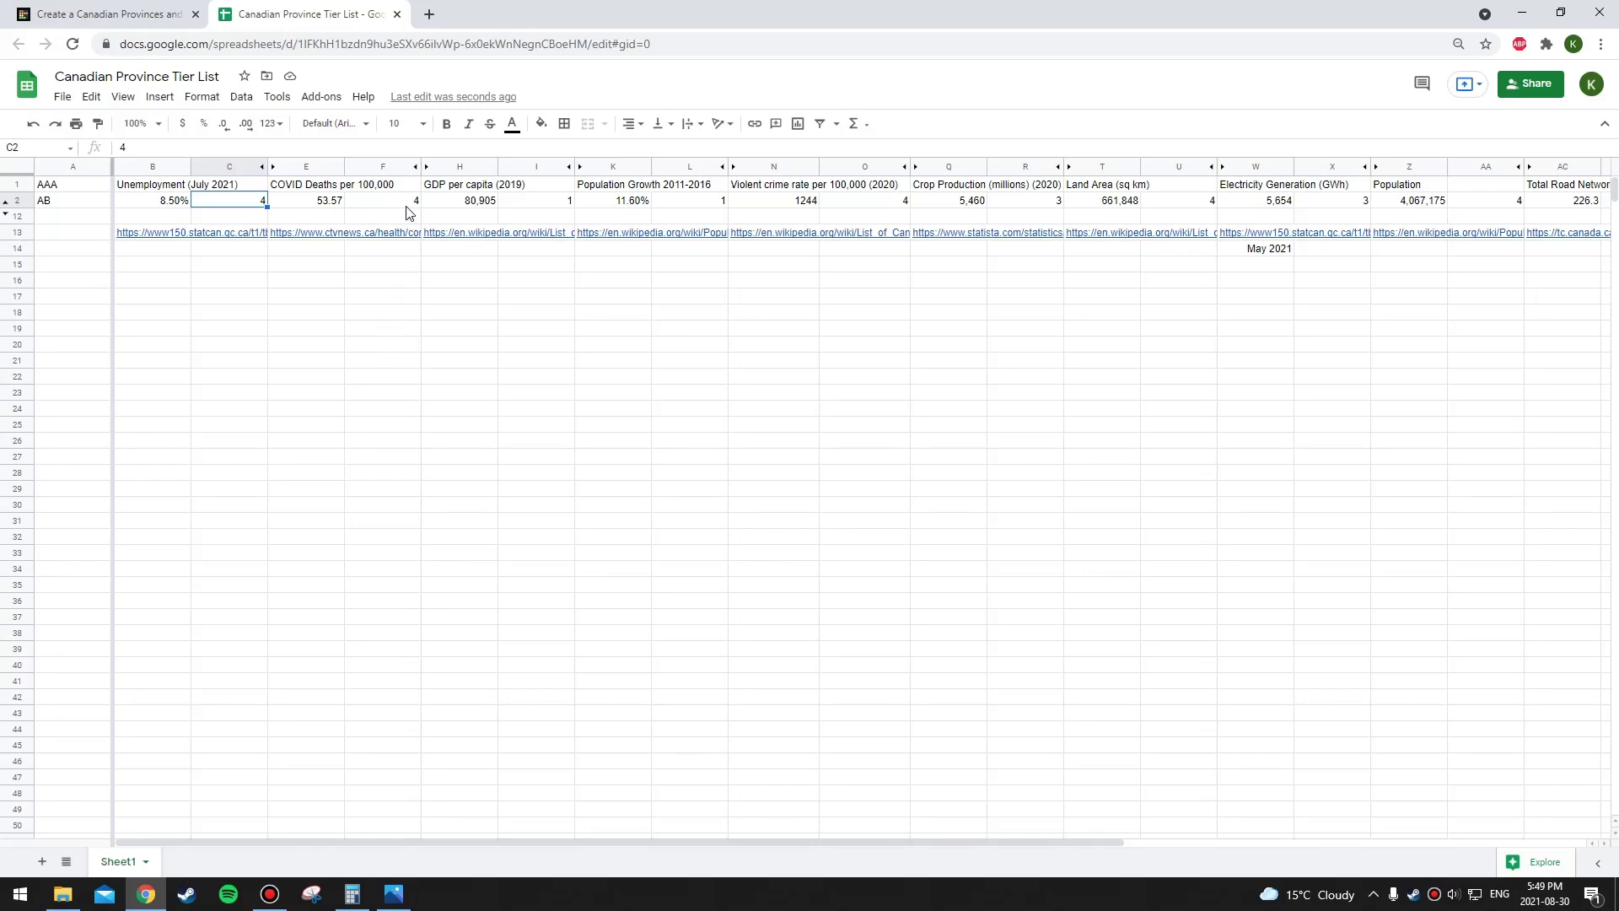
{"action": "left_click", "coordinate": [486, 204]}
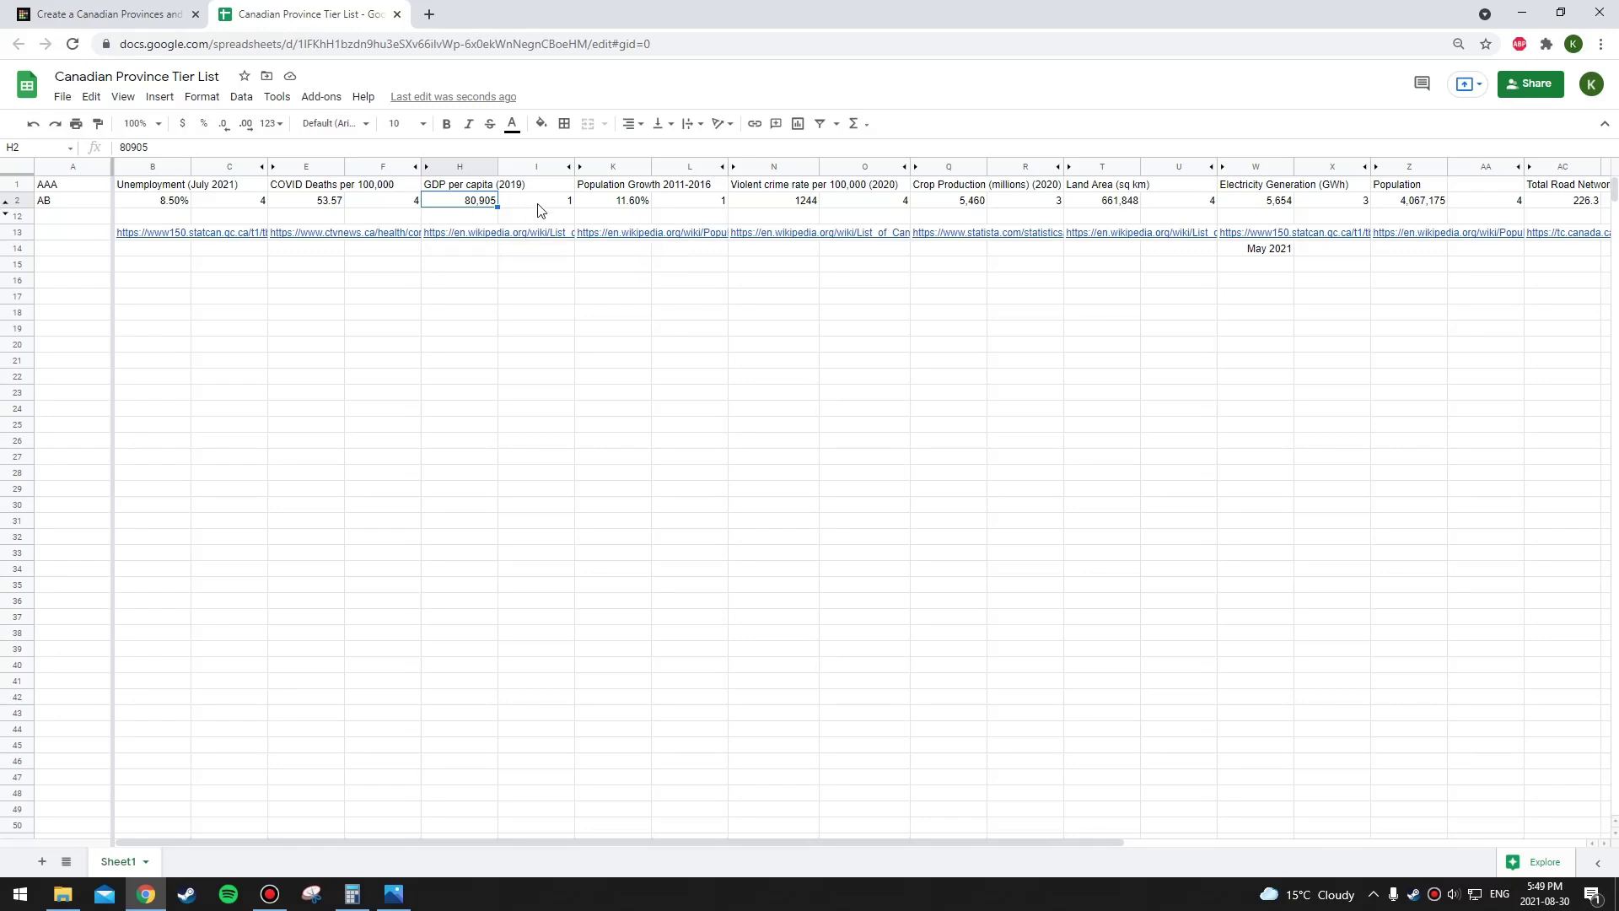
{"action": "left_click", "coordinate": [710, 204]}
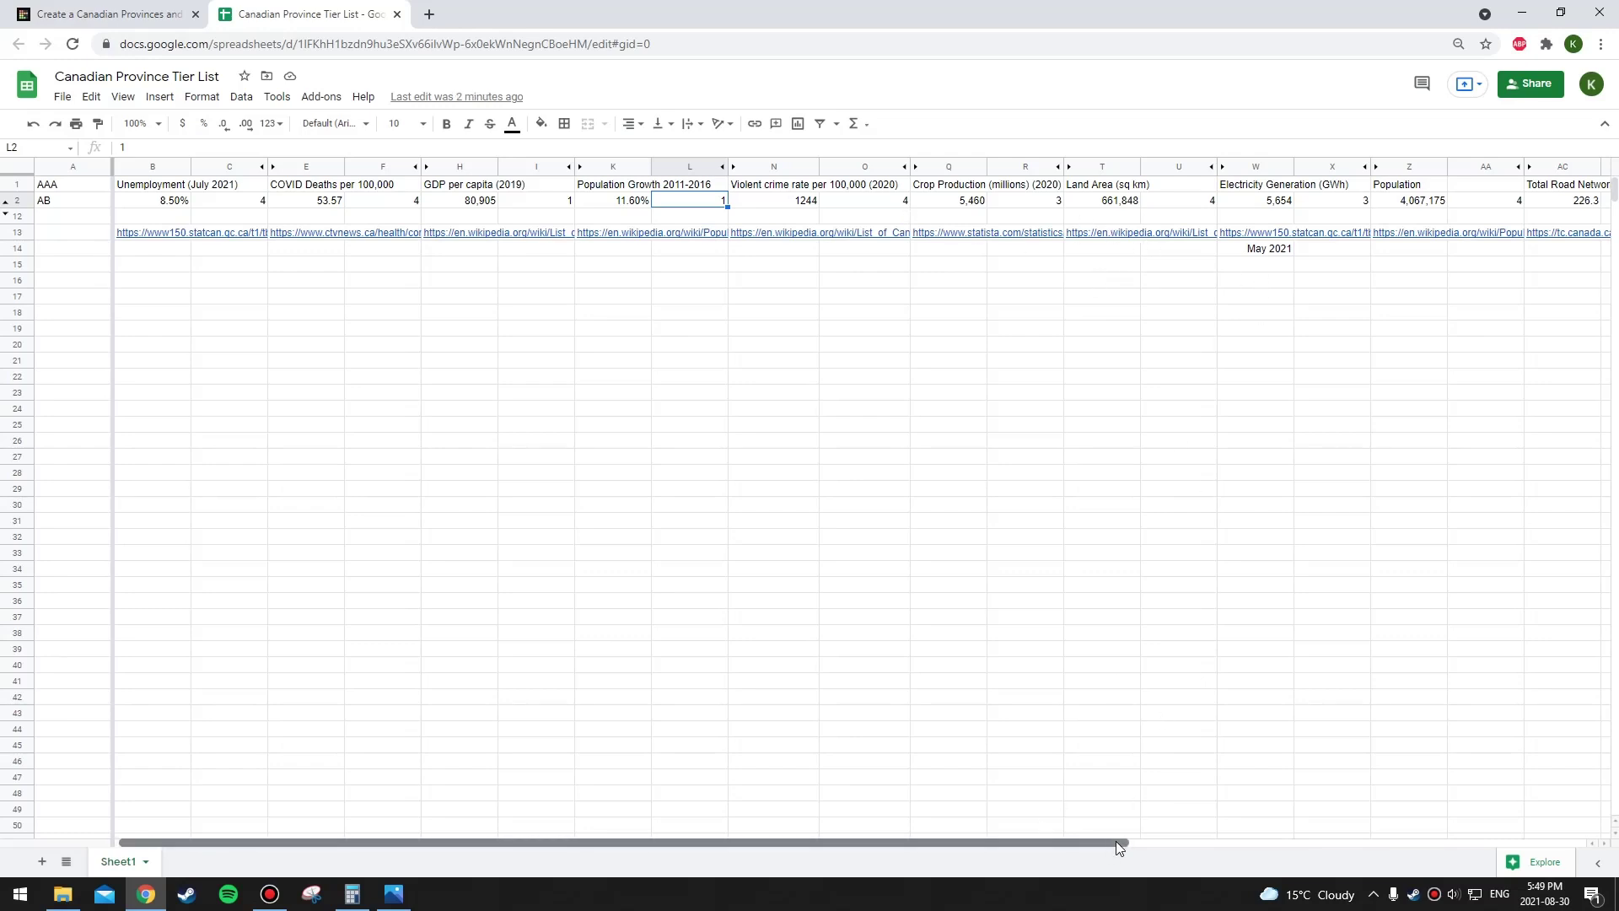
{"action": "left_click_drag", "start_coordinate": [1116, 843], "coordinate": [1484, 851]}
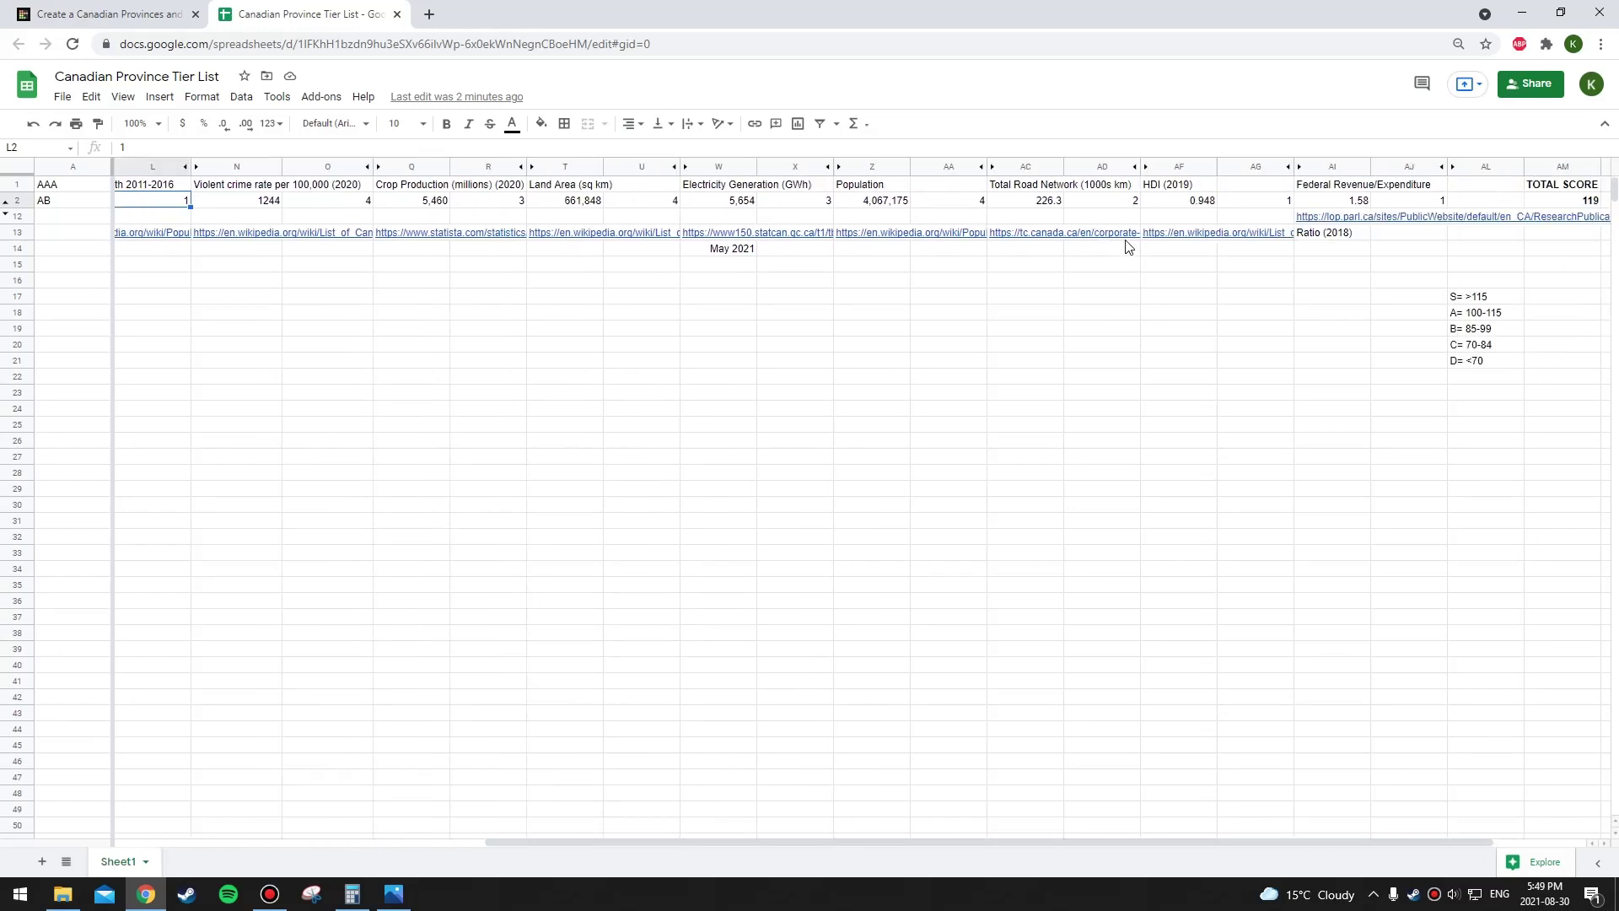
{"action": "left_click", "coordinate": [1044, 200]}
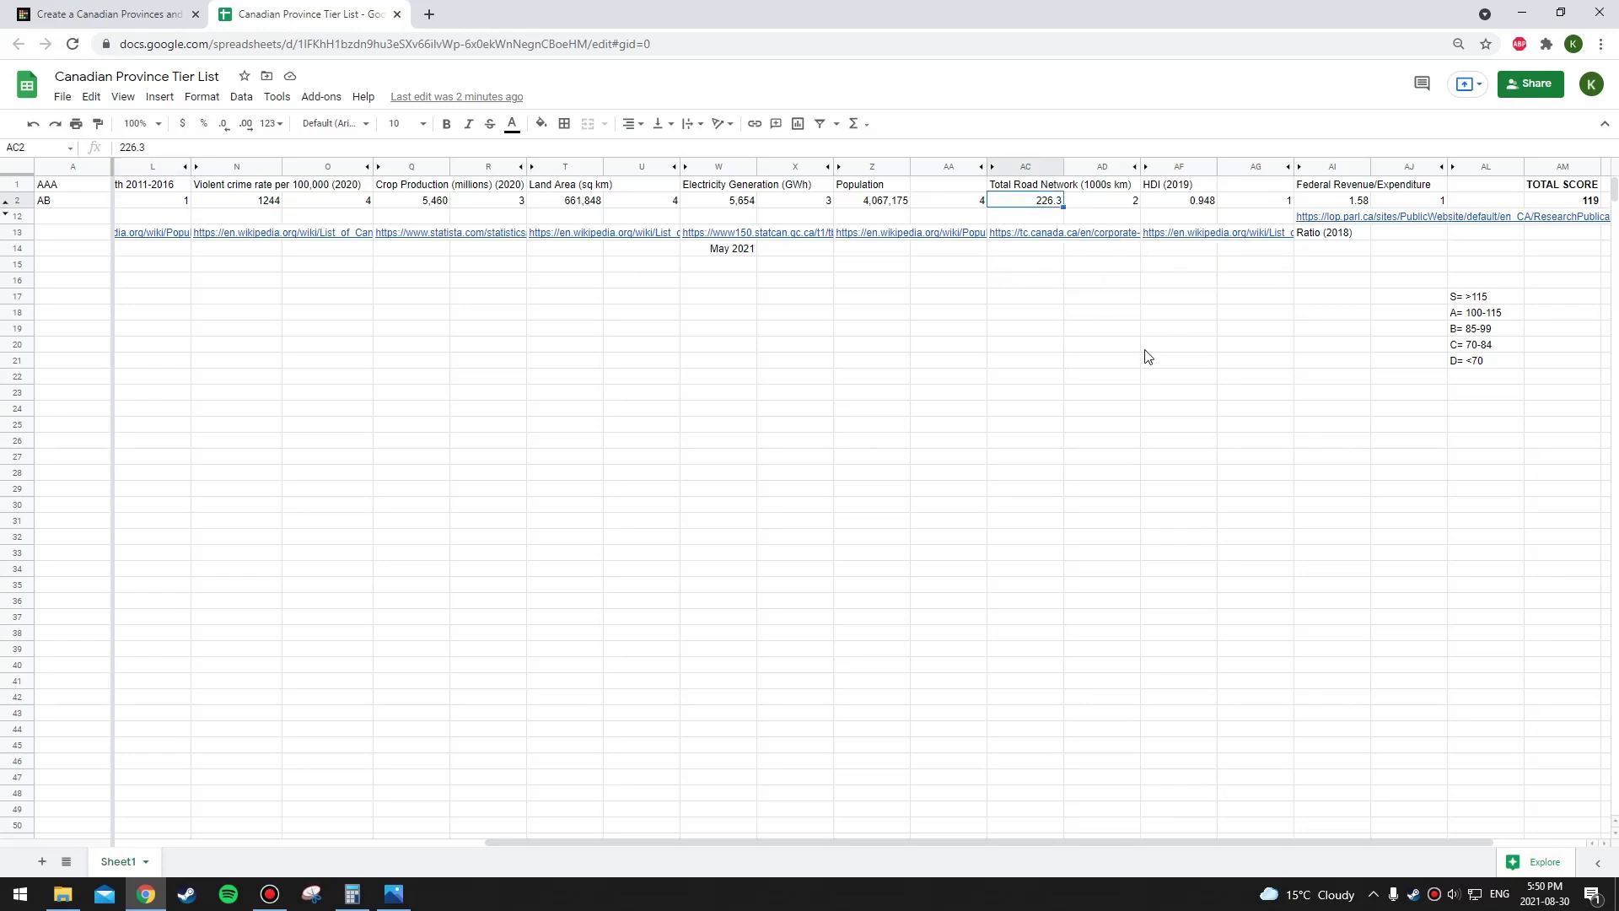
{"action": "left_click_drag", "start_coordinate": [1099, 844], "coordinate": [1170, 850]}
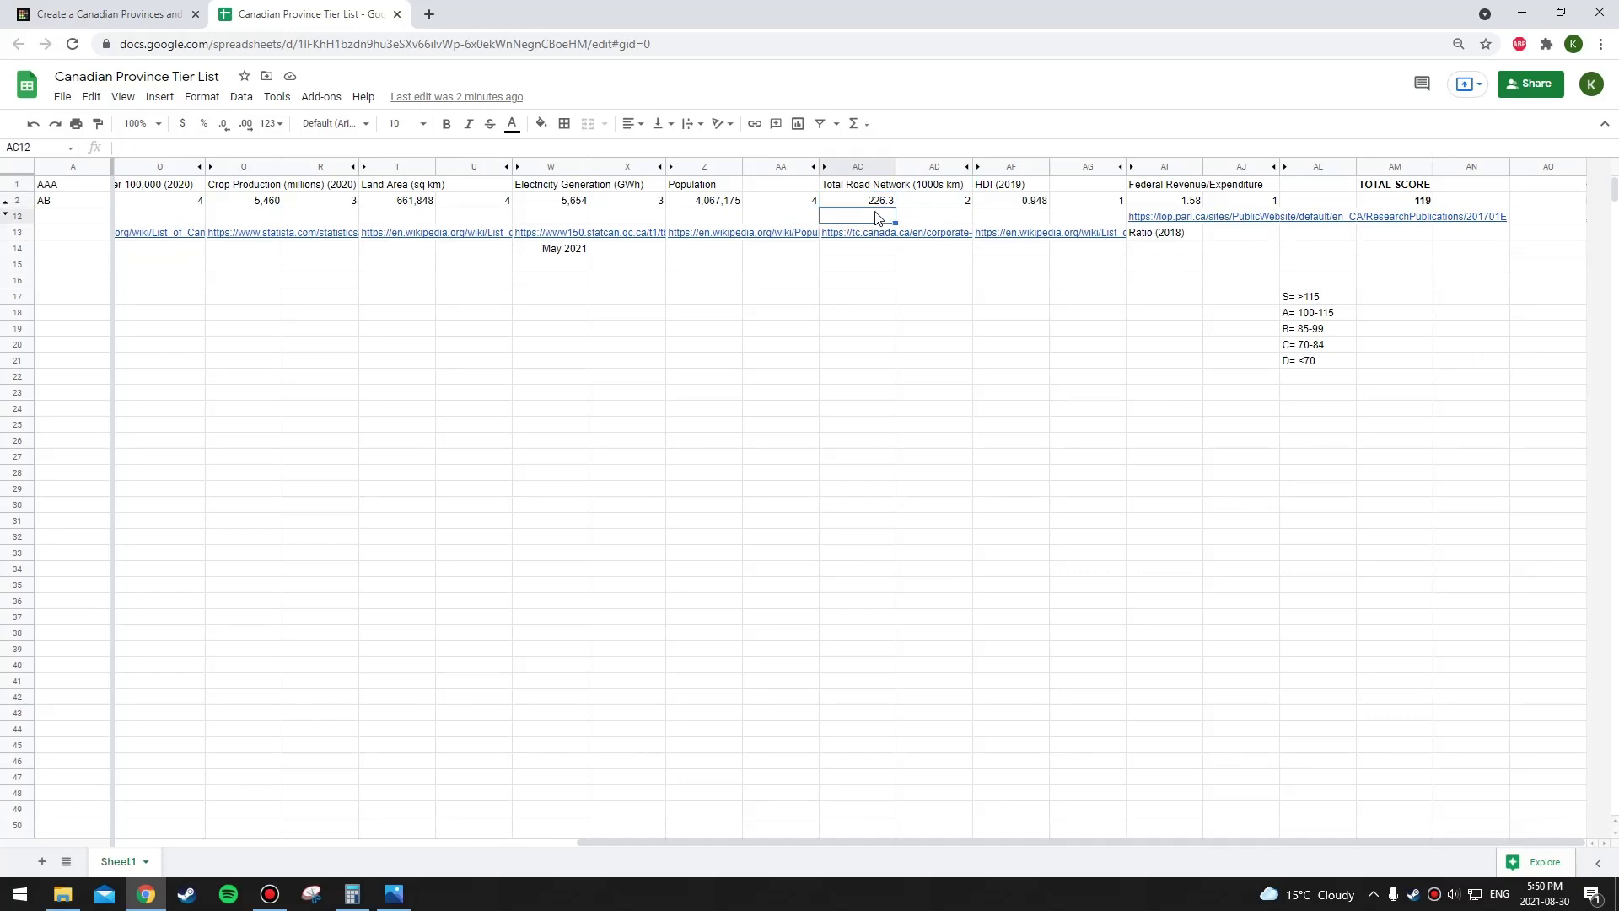
{"action": "left_click", "coordinate": [1093, 203]}
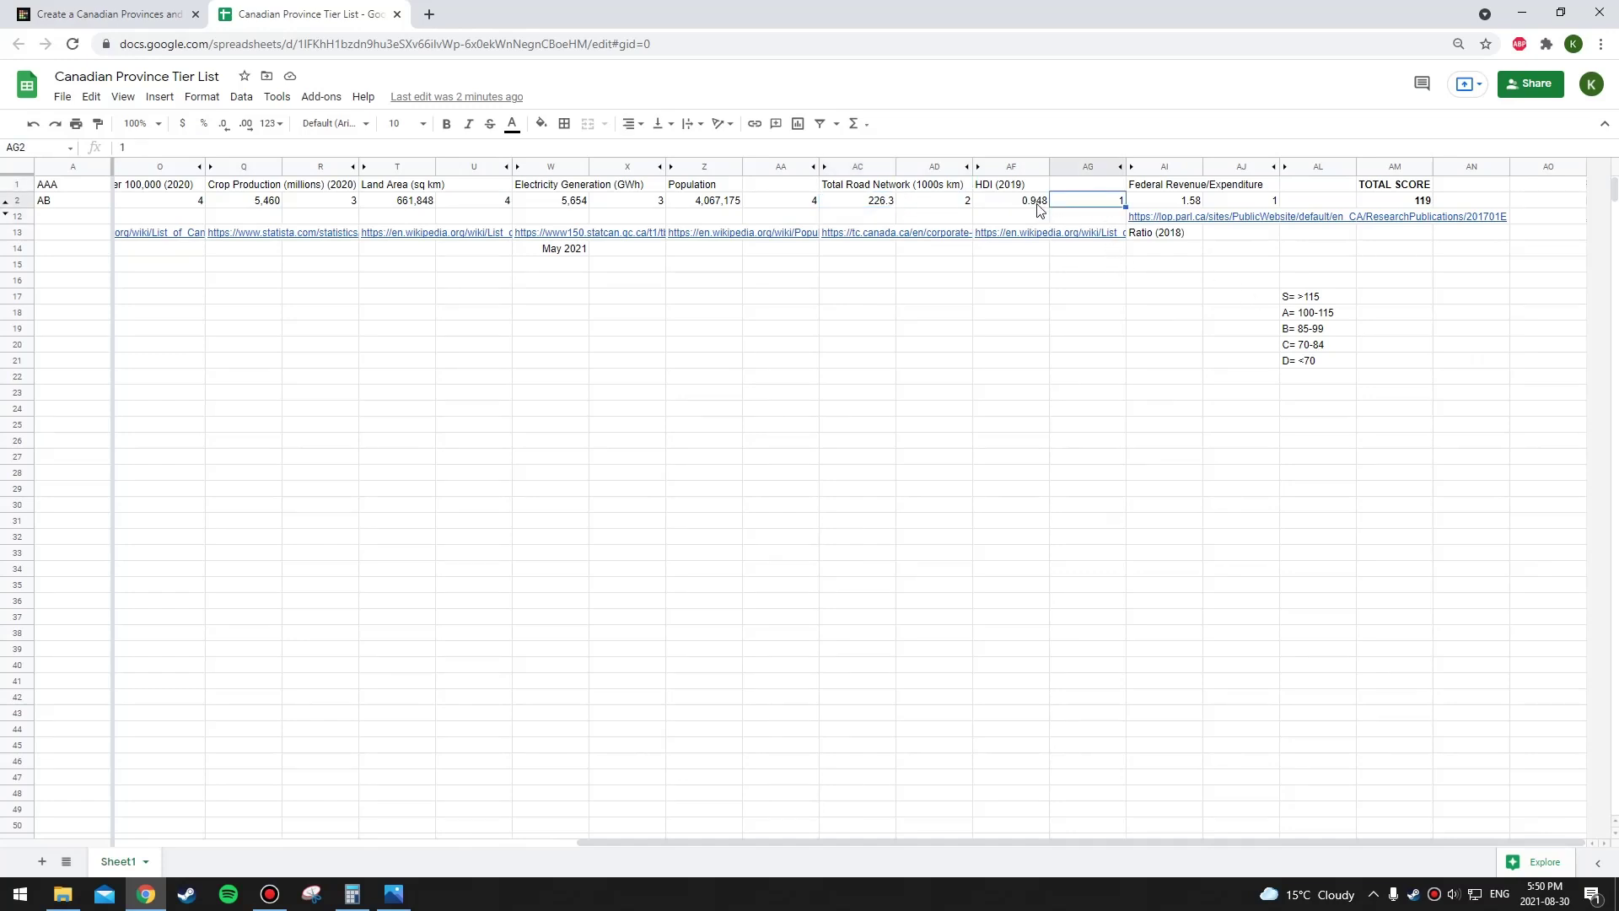
{"action": "left_click", "coordinate": [1038, 206]}
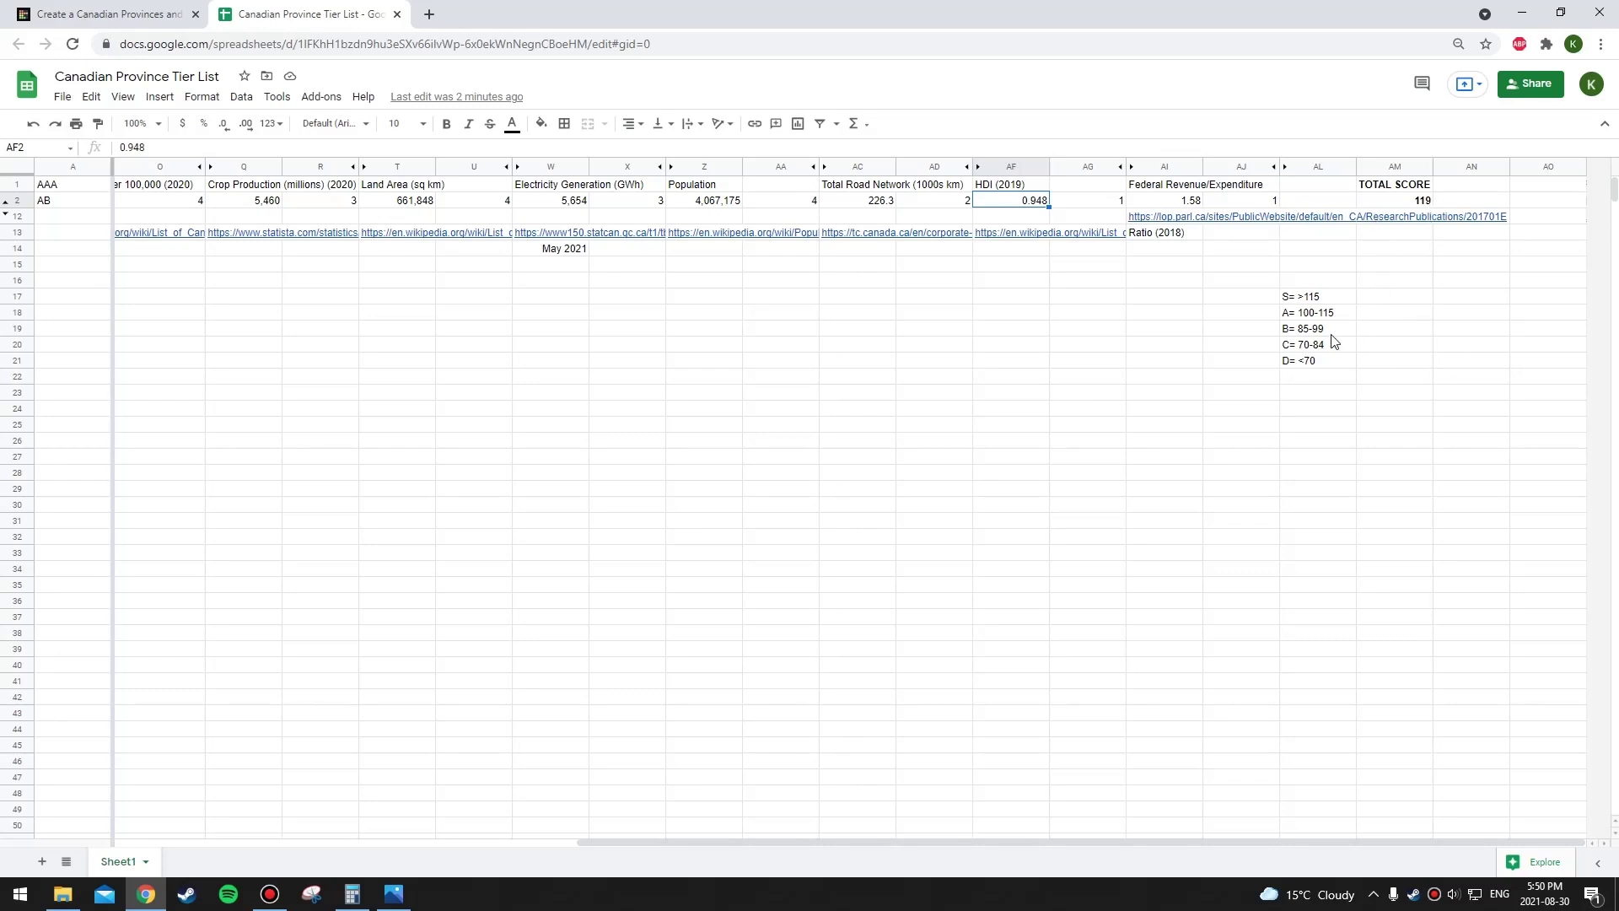
Switch to the TierMaker template and place the Alberta flag in tier S.
{"action": "left_click", "coordinate": [55, 12]}
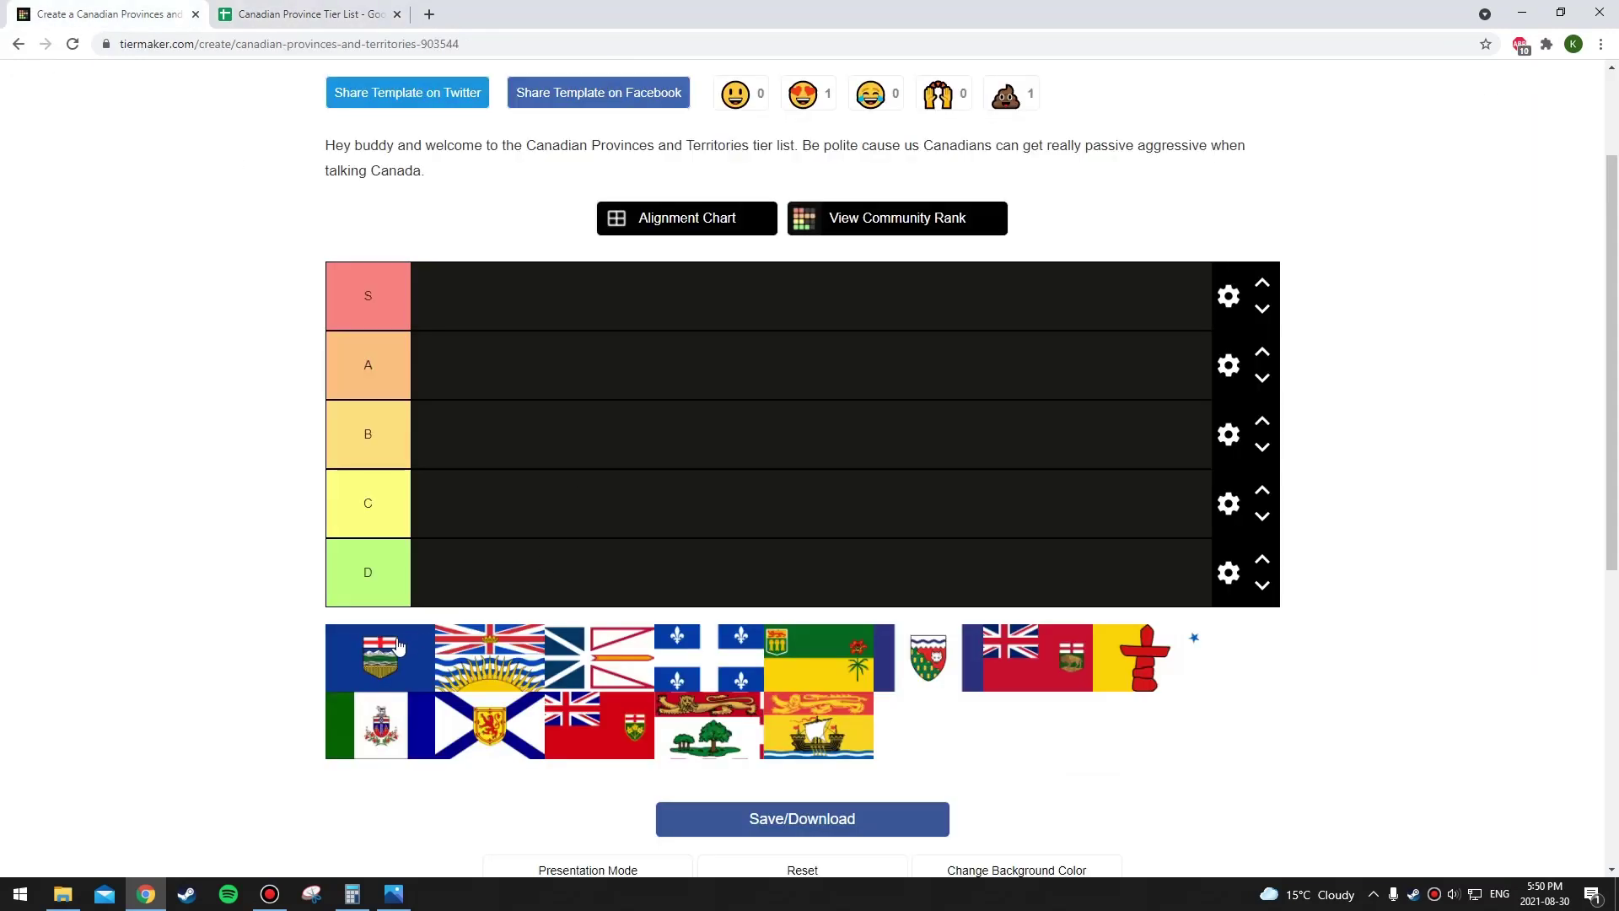
{"action": "left_click_drag", "start_coordinate": [399, 647], "coordinate": [533, 268]}
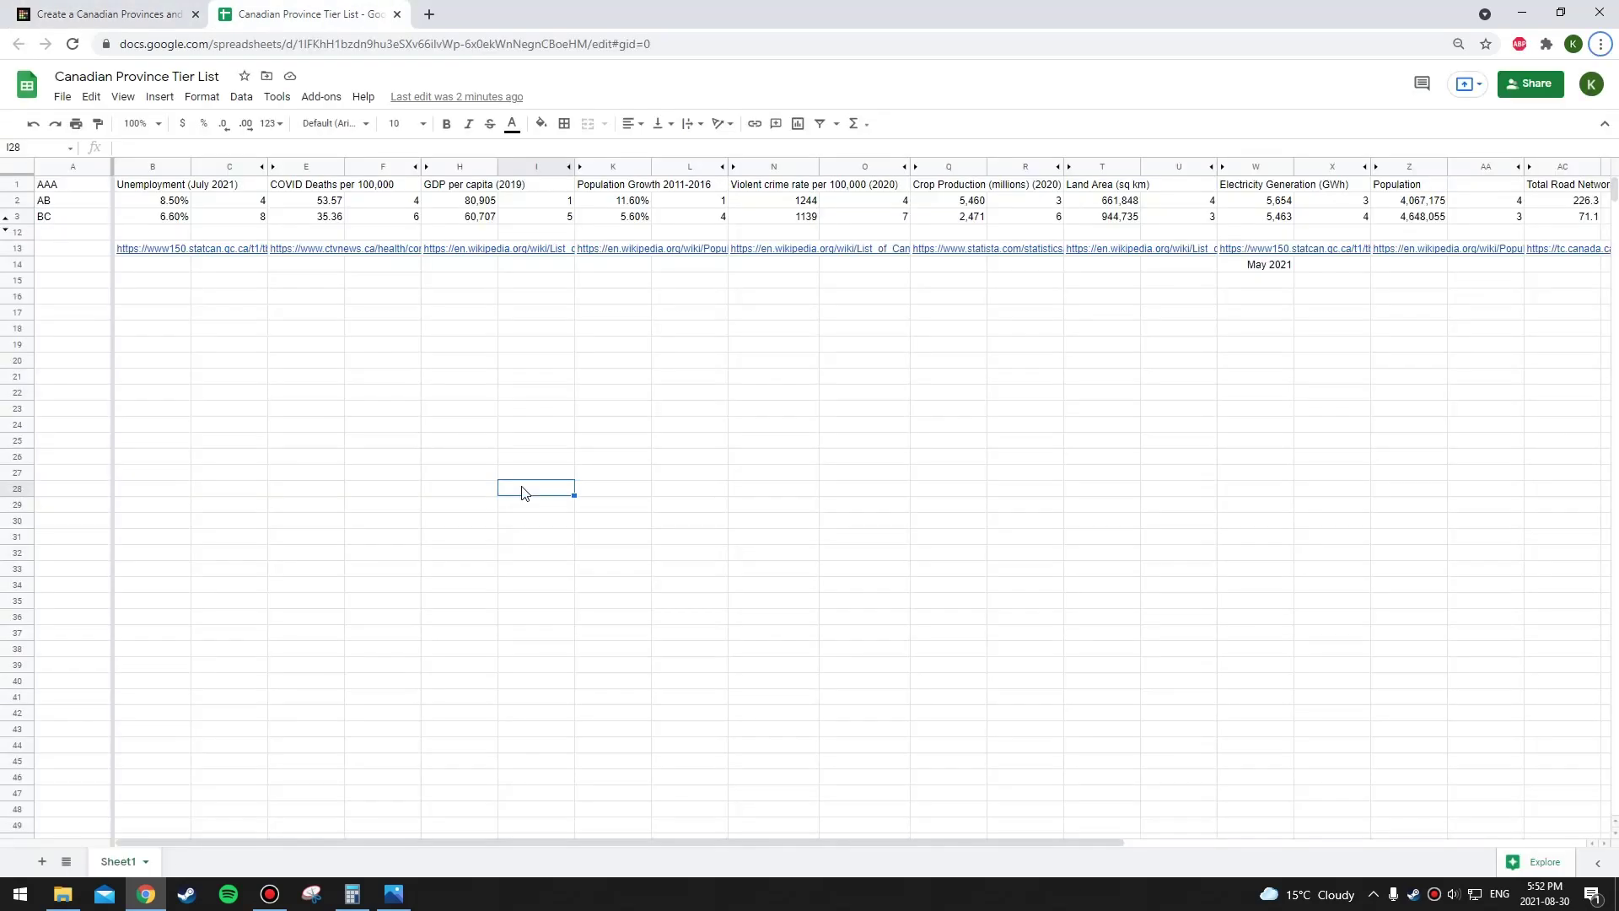
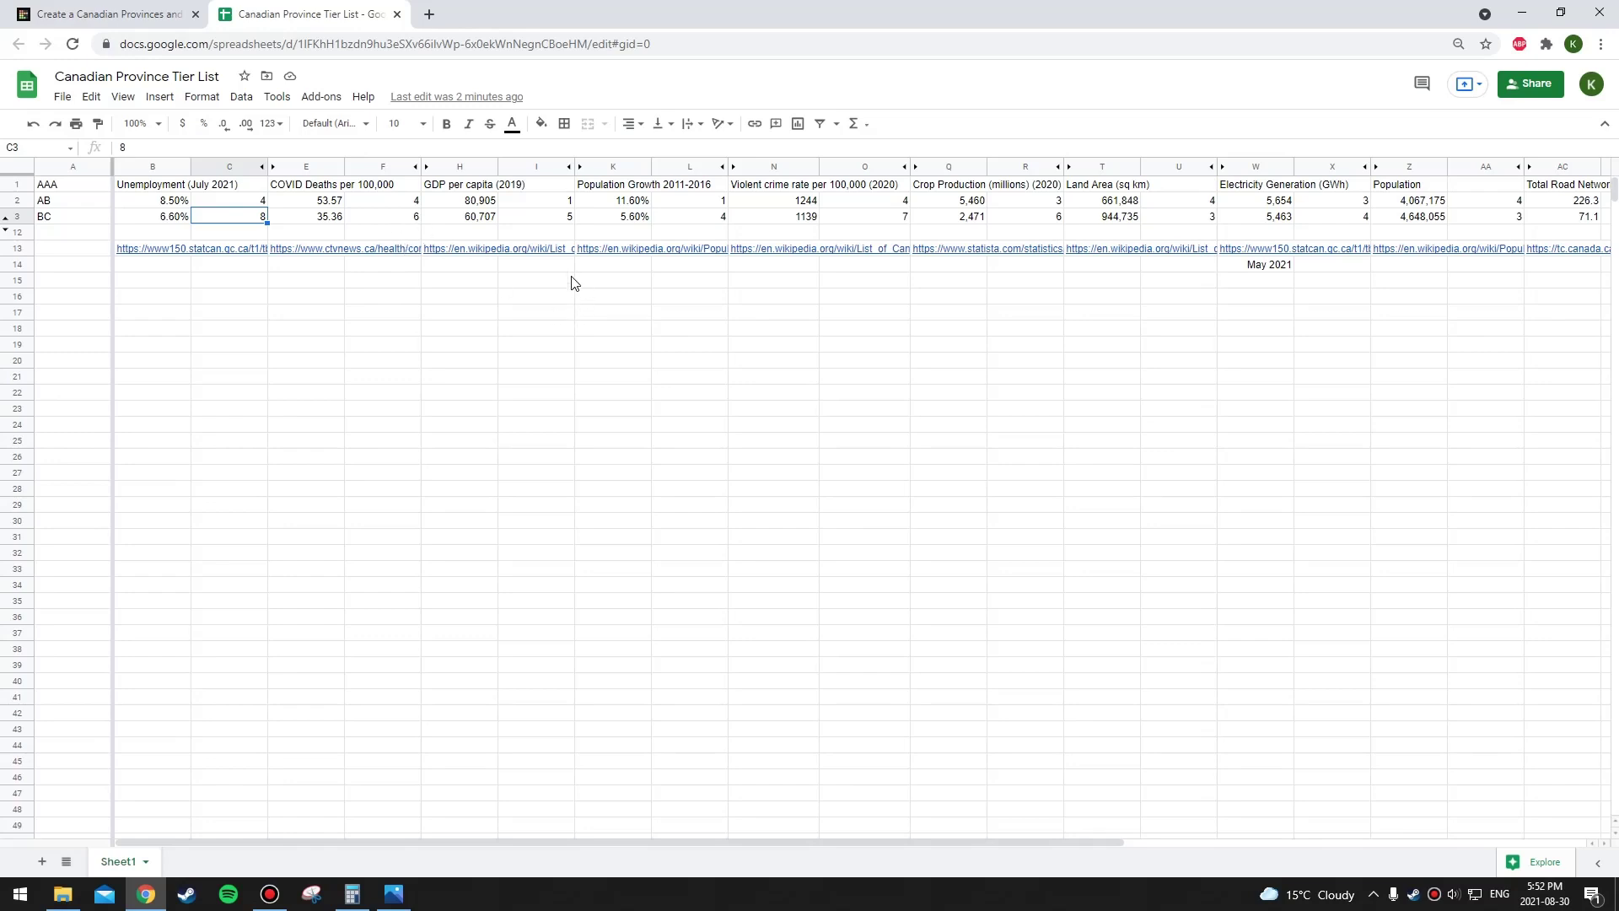
Review British Columbia's figures and ranks in the BC row of the Google Sheets spreadsheet, from unemployment through to total score.
{"action": "mouse_move", "coordinate": [499, 249]}
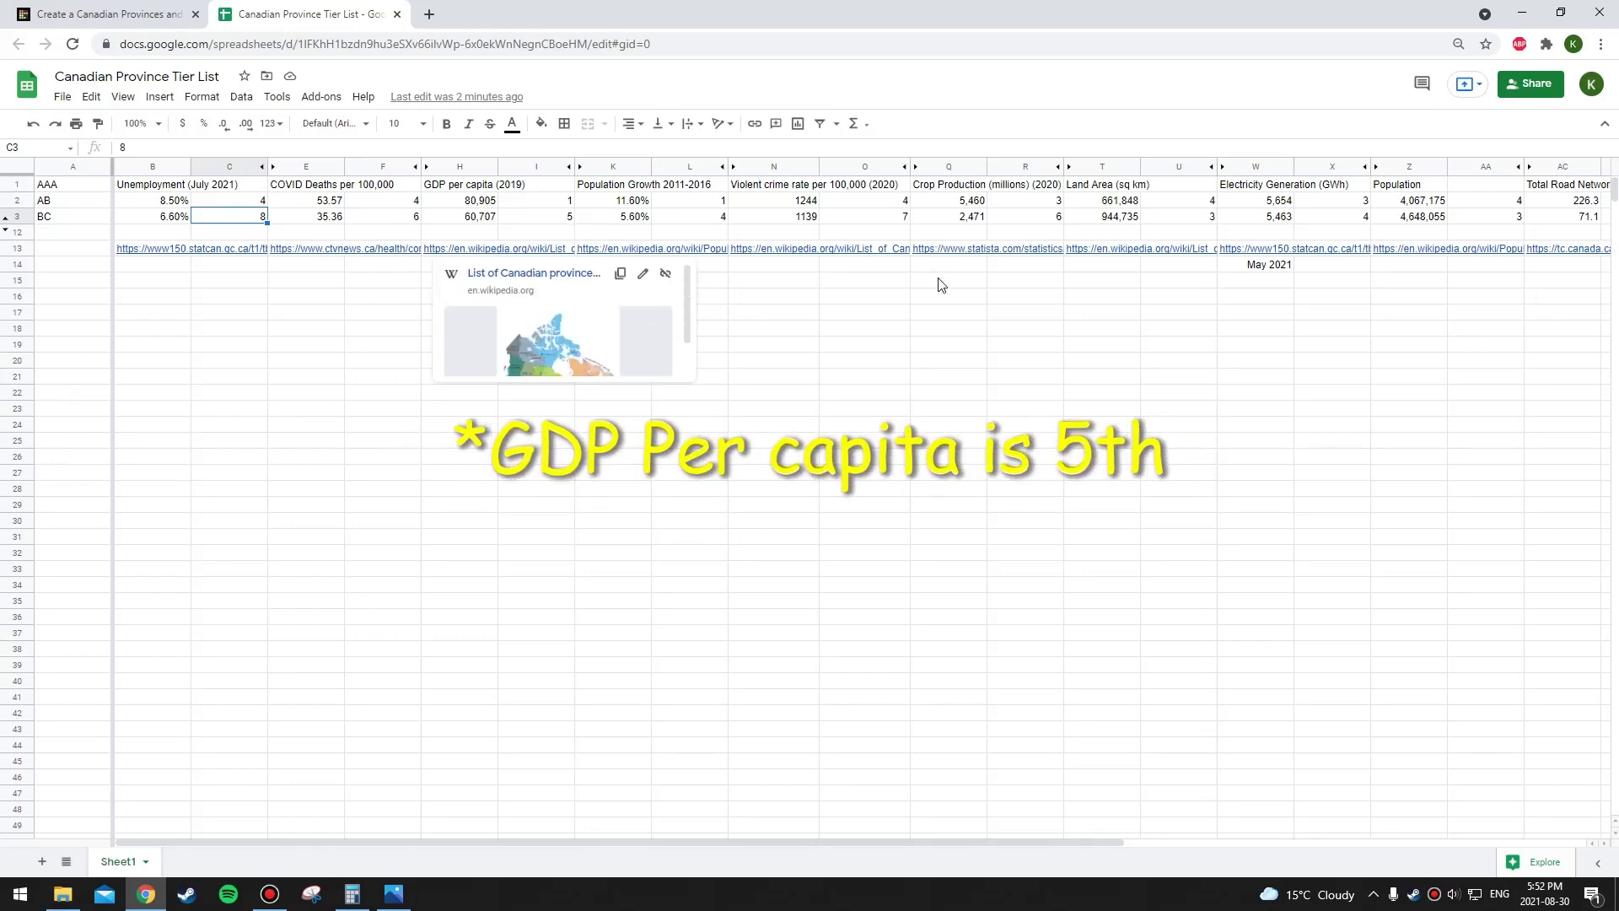
{"action": "left_click", "coordinate": [721, 218]}
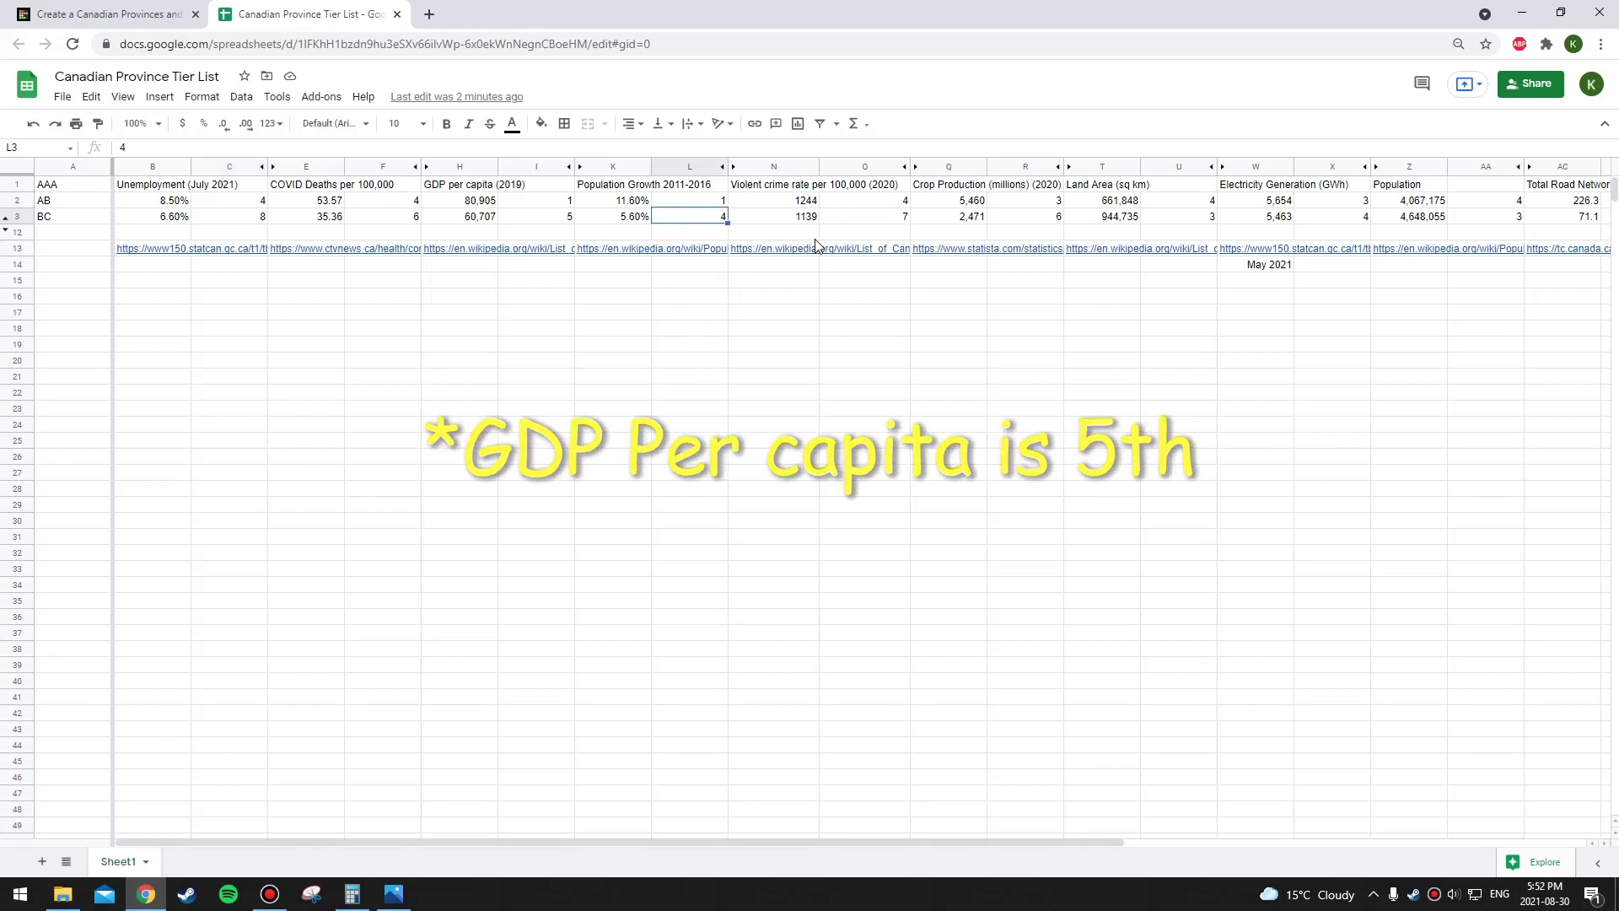
{"action": "left_click_drag", "start_coordinate": [736, 843], "coordinate": [906, 840]}
{"action": "left_click", "coordinate": [830, 219]}
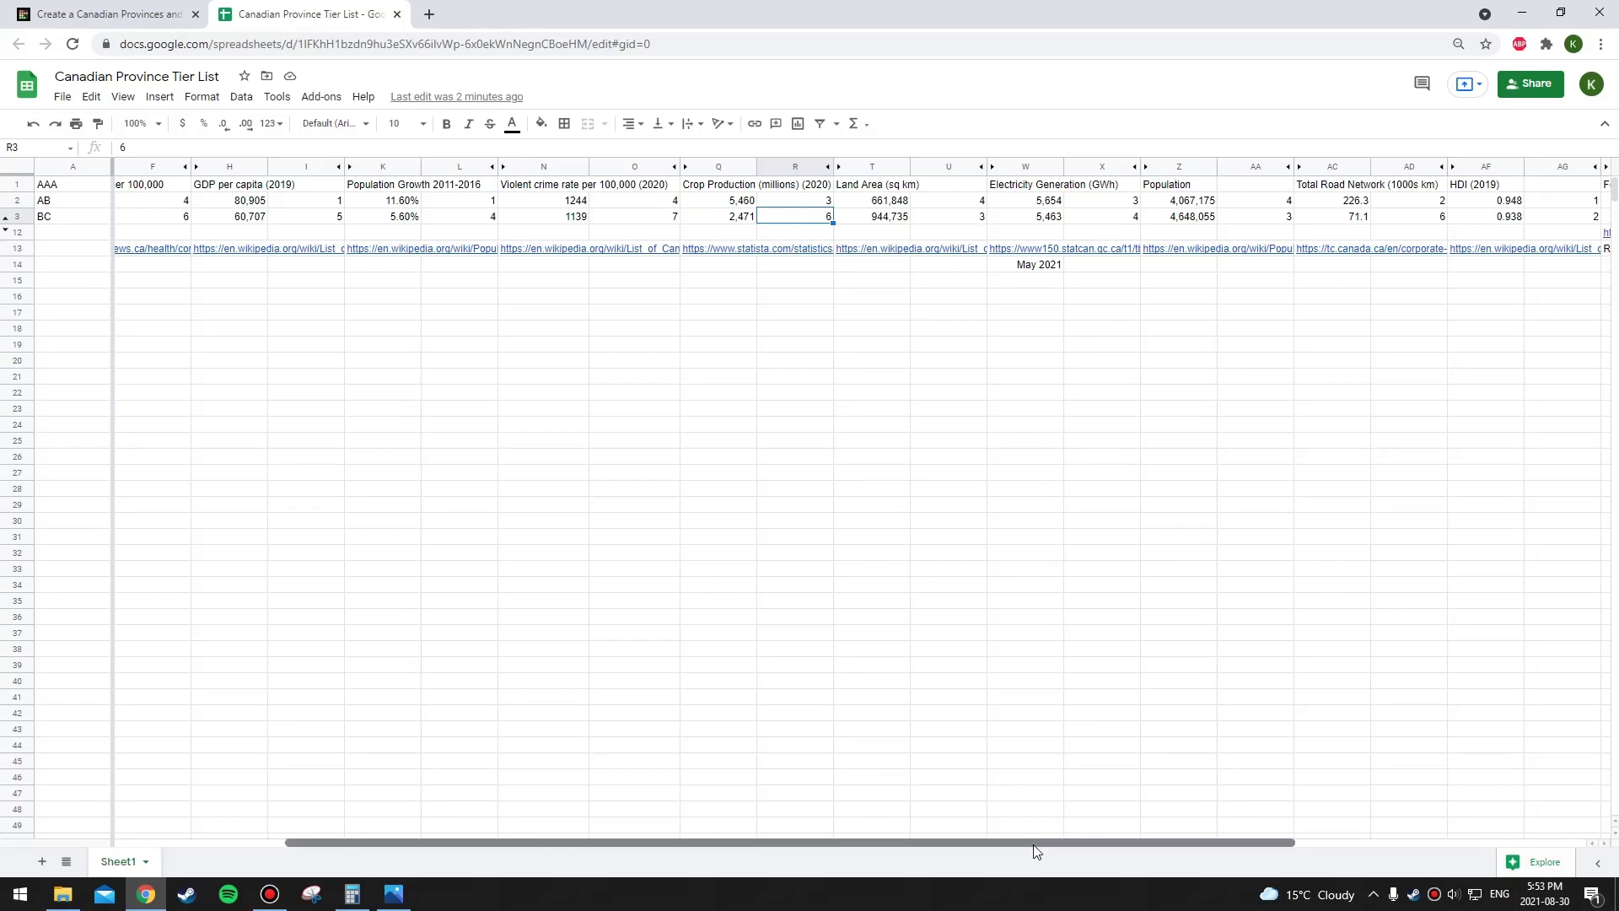
{"action": "left_click", "coordinate": [1134, 221]}
{"action": "left_click_drag", "start_coordinate": [1012, 843], "coordinate": [1216, 841]}
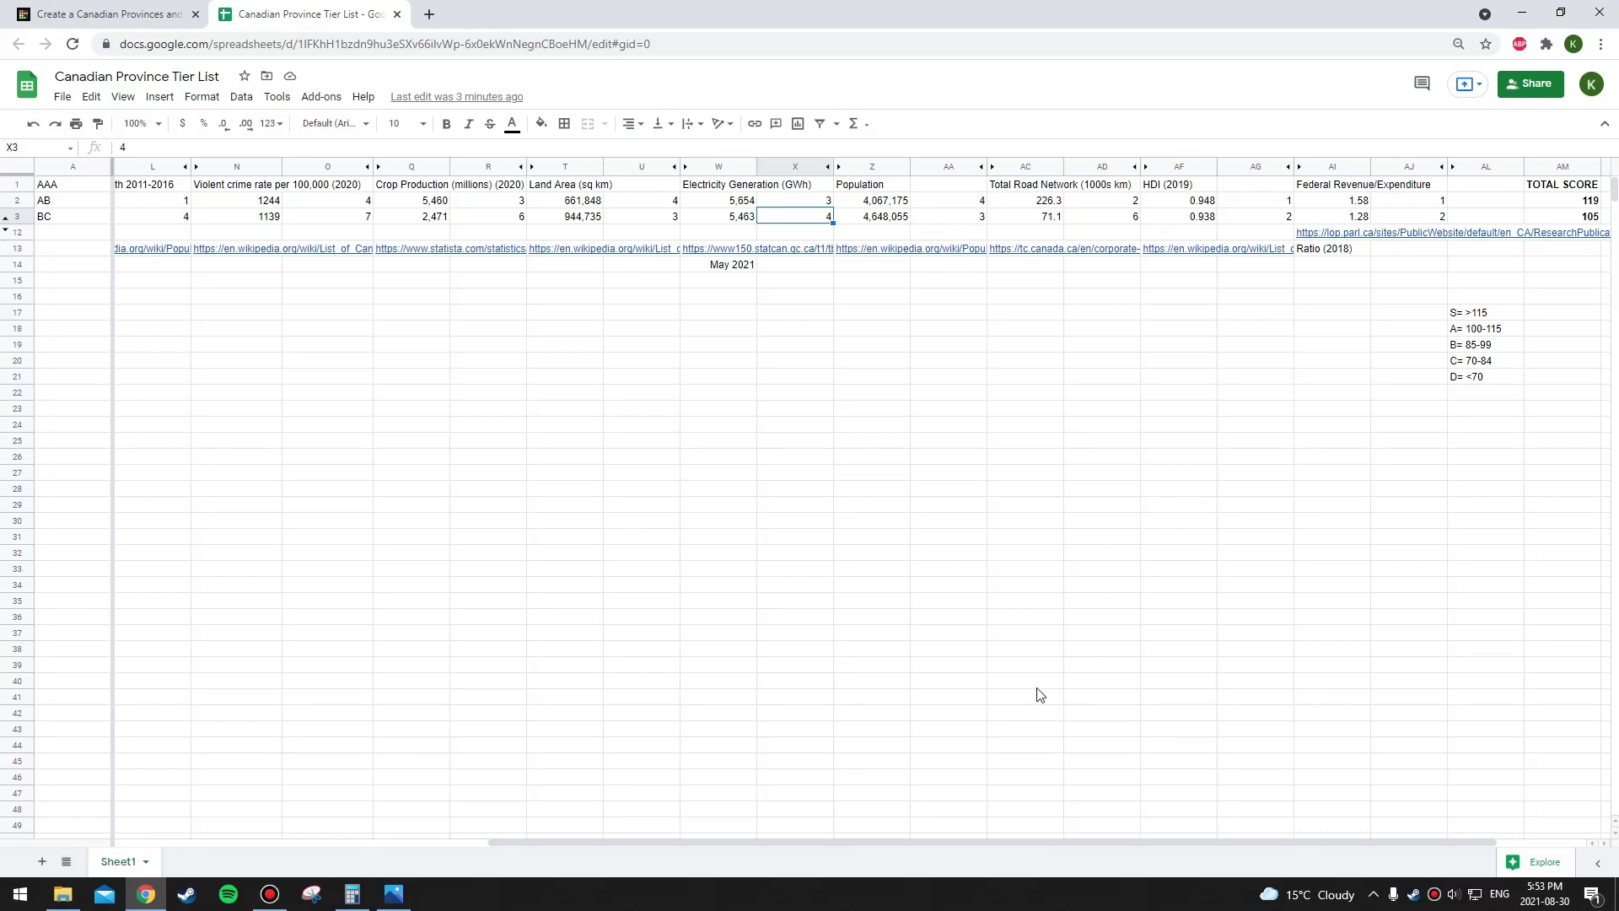
{"action": "left_click", "coordinate": [1129, 217]}
{"action": "left_click_drag", "start_coordinate": [965, 843], "coordinate": [1050, 847]}
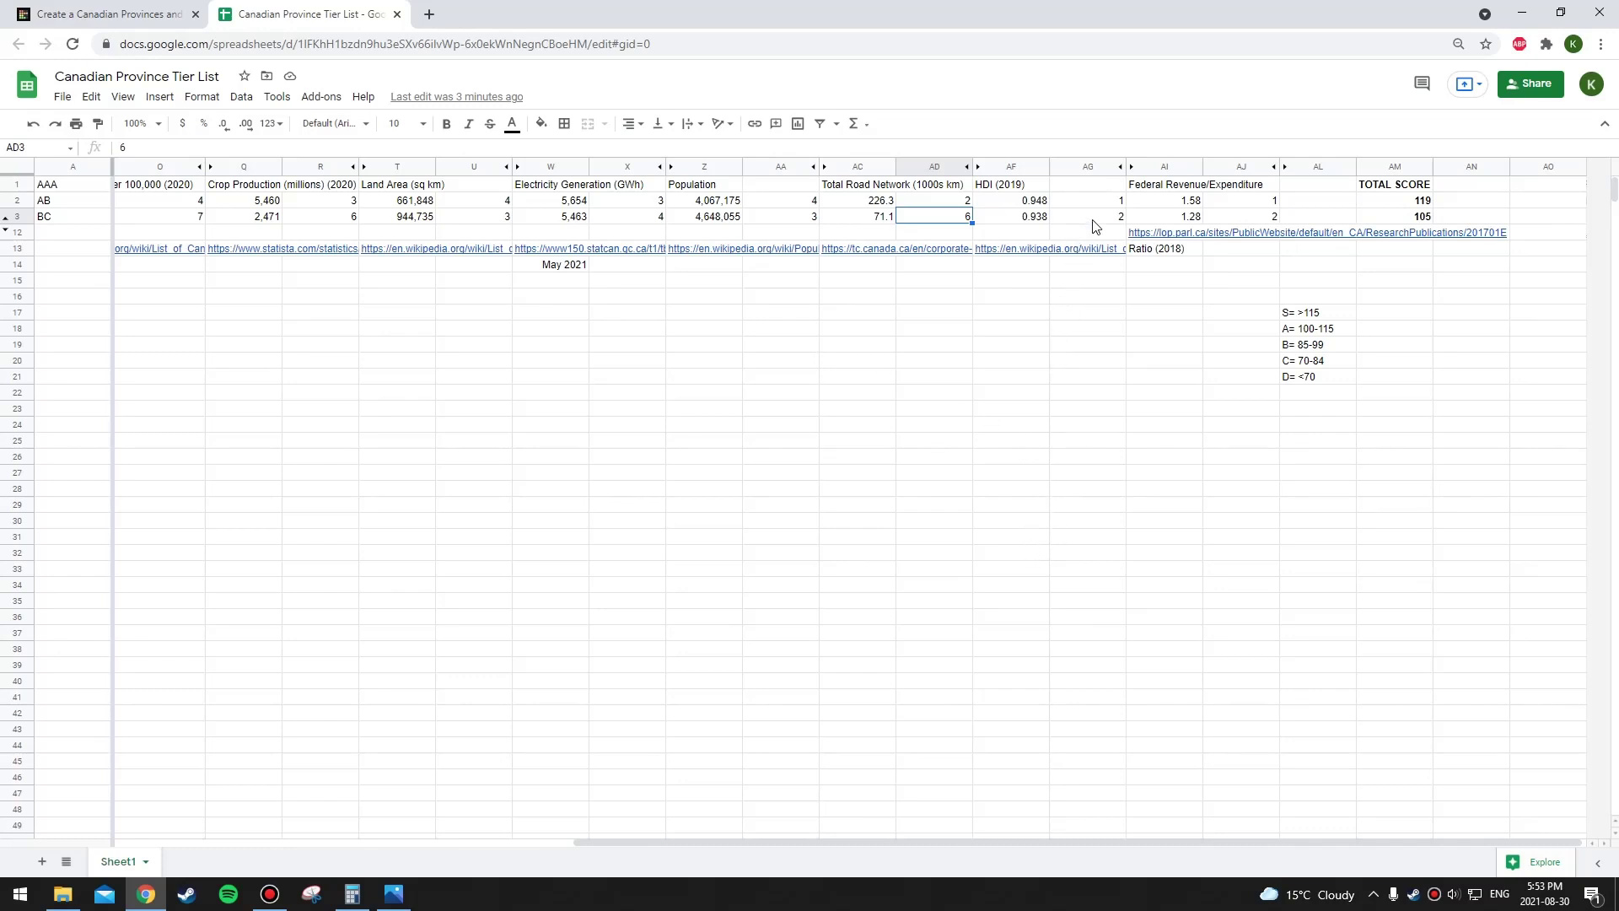
{"action": "left_click", "coordinate": [1035, 221]}
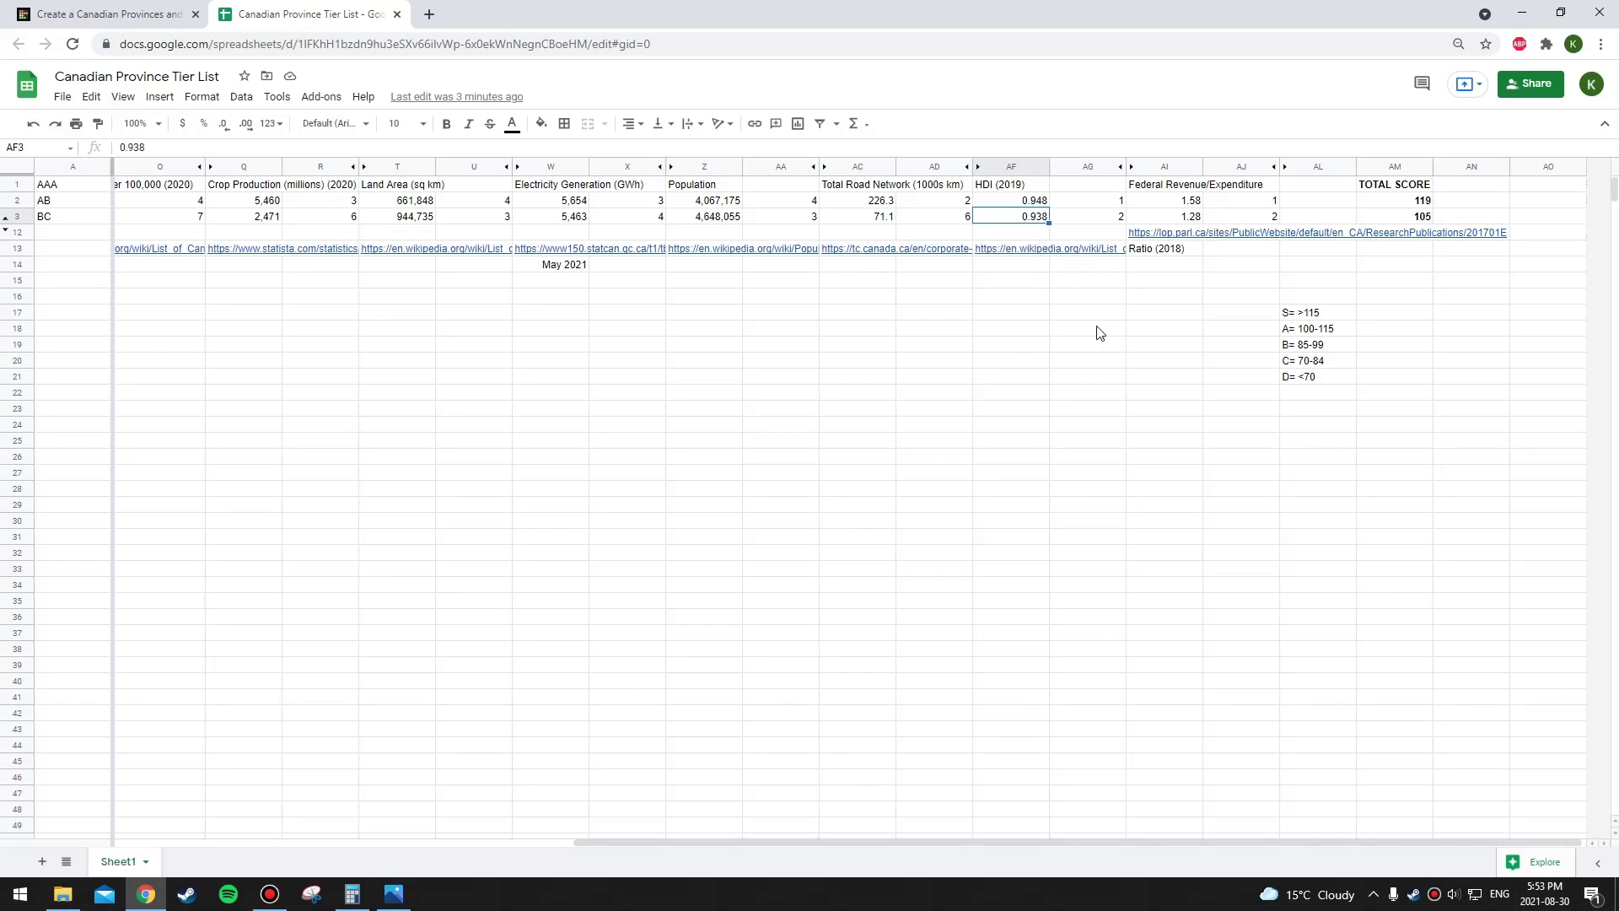
{"action": "left_click", "coordinate": [1276, 220]}
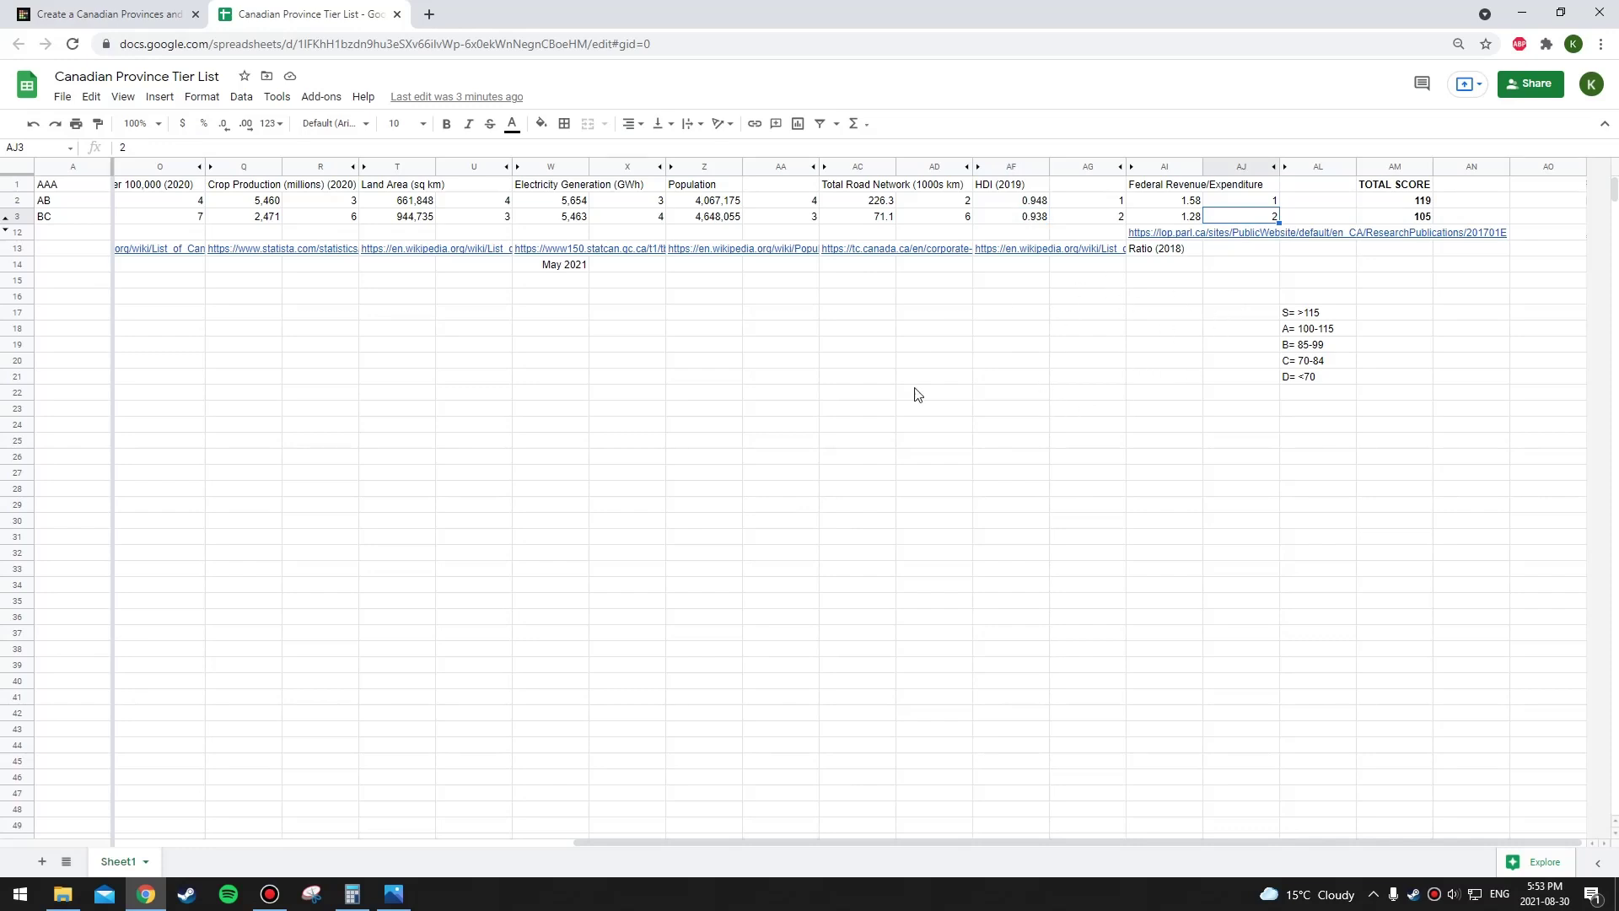
{"action": "left_click", "coordinate": [1166, 260]}
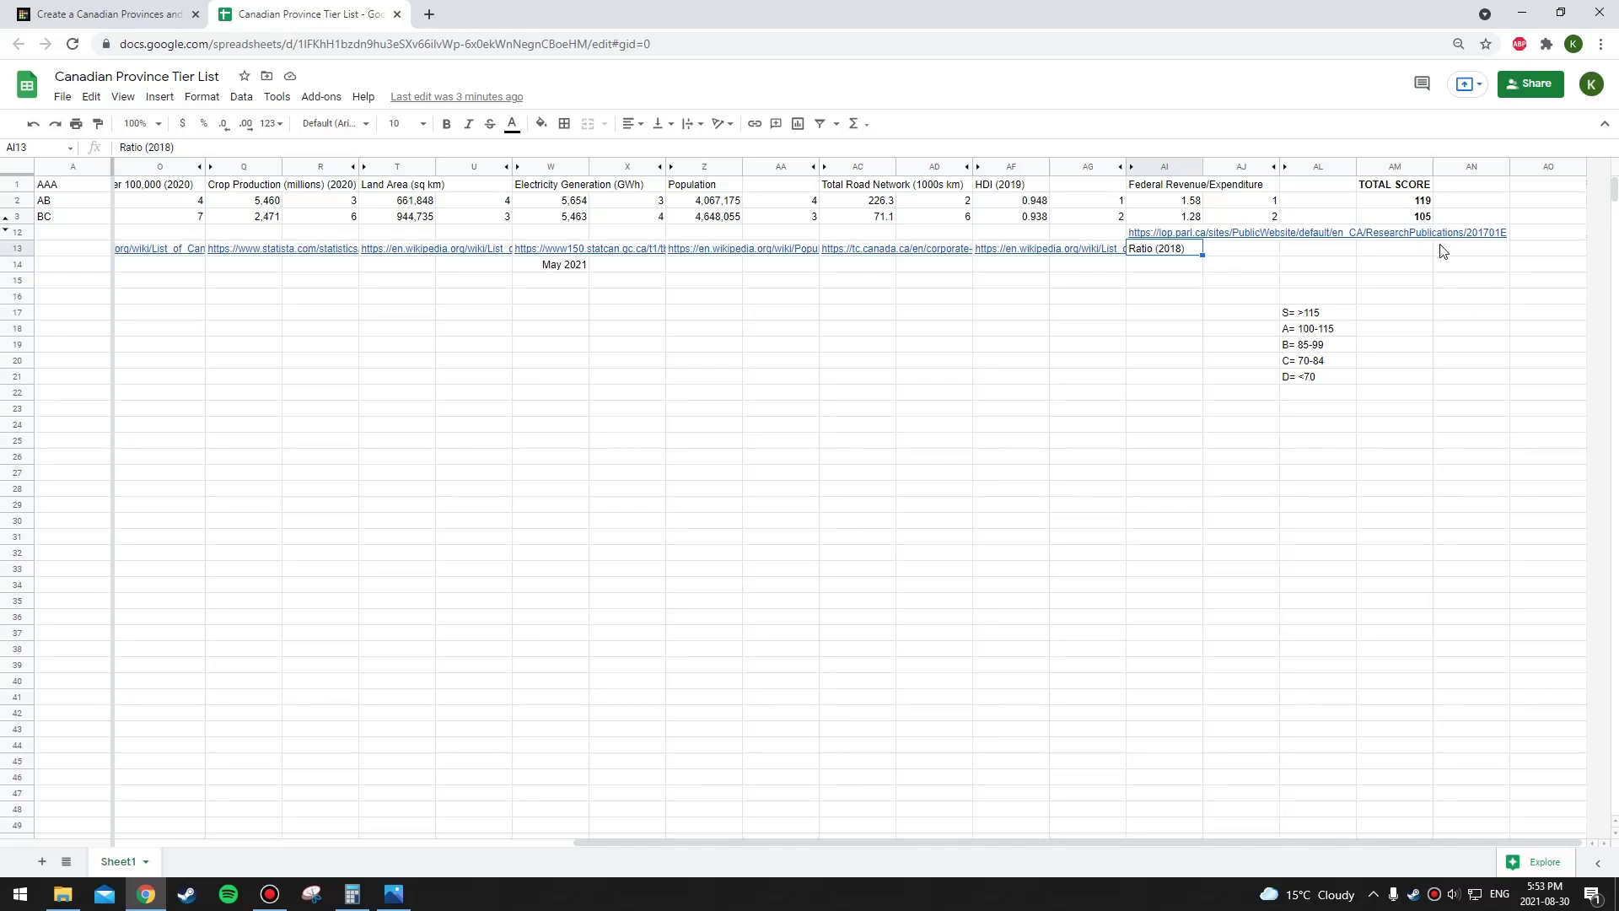
{"action": "left_click", "coordinate": [1425, 219]}
Switch to the TierMaker template and place the British Columbia flag in tier A.
{"action": "left_click", "coordinate": [101, 14]}
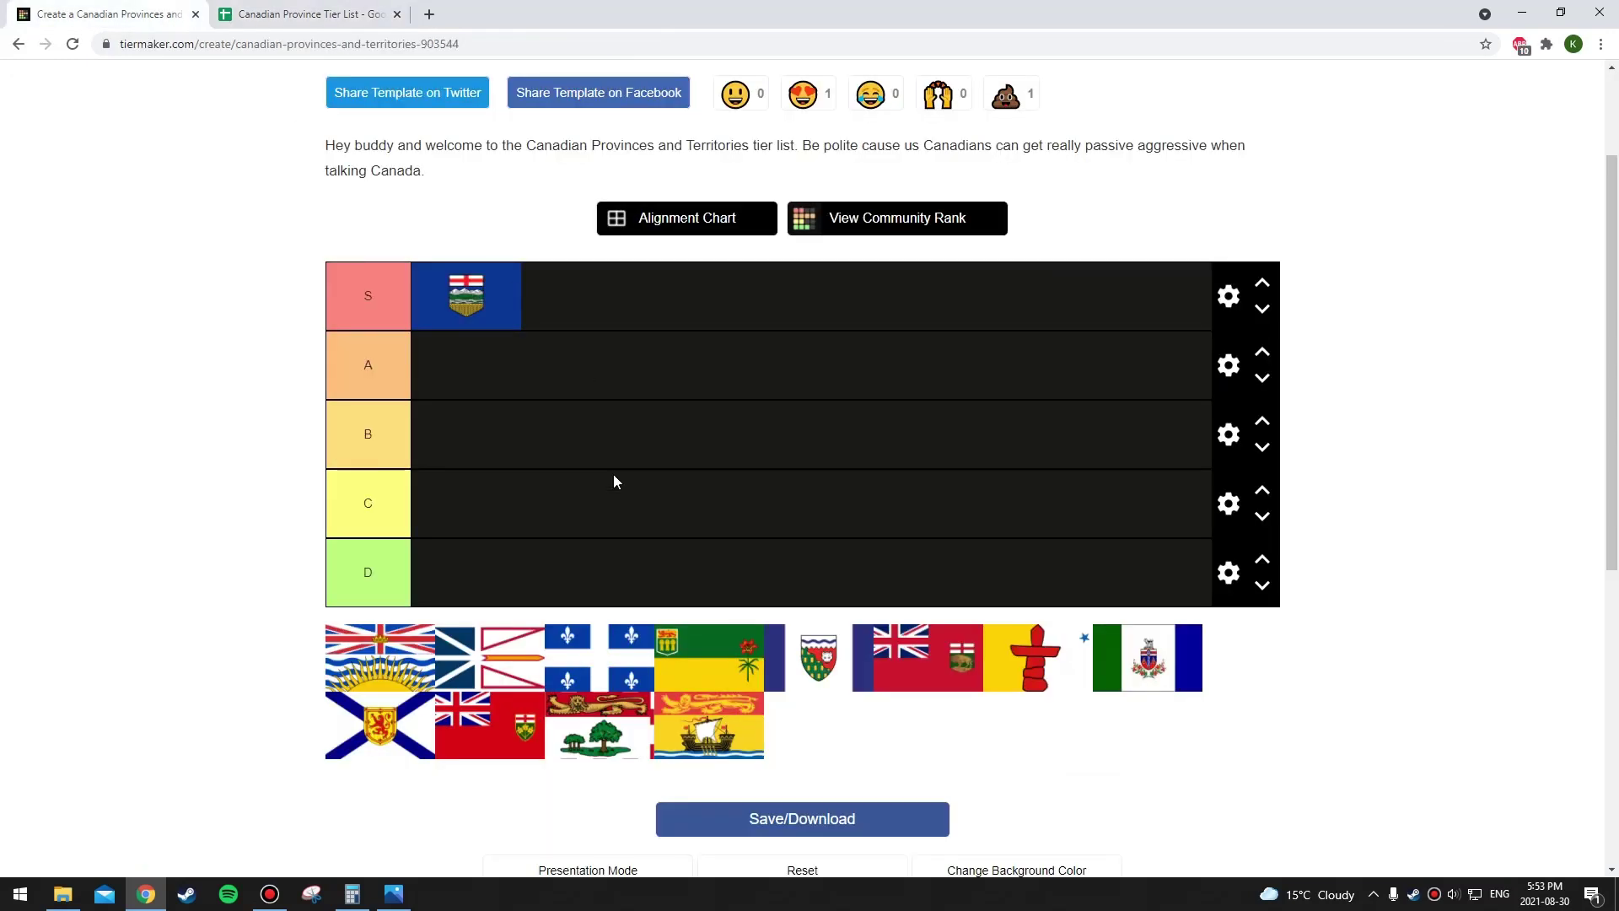
{"action": "left_click_drag", "start_coordinate": [375, 641], "coordinate": [494, 383]}
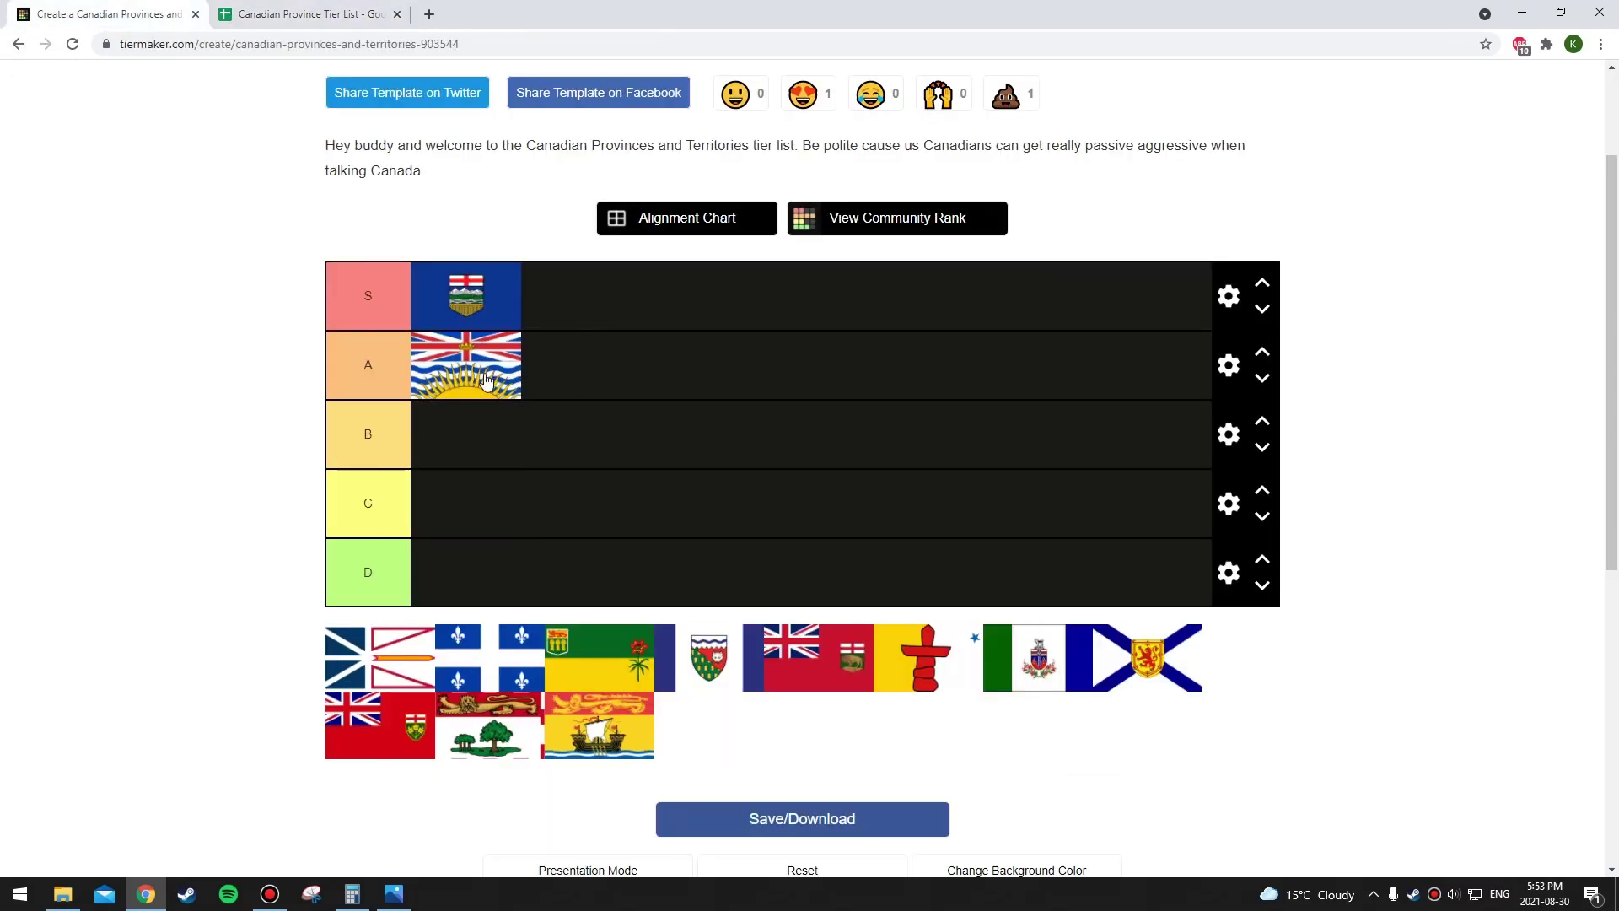
Check Manitoba's row and total score in the Google Sheets spreadsheet, and place the Manitoba flag in tier C on TierMaker.
{"action": "key", "text": "ctrl+Tab"}
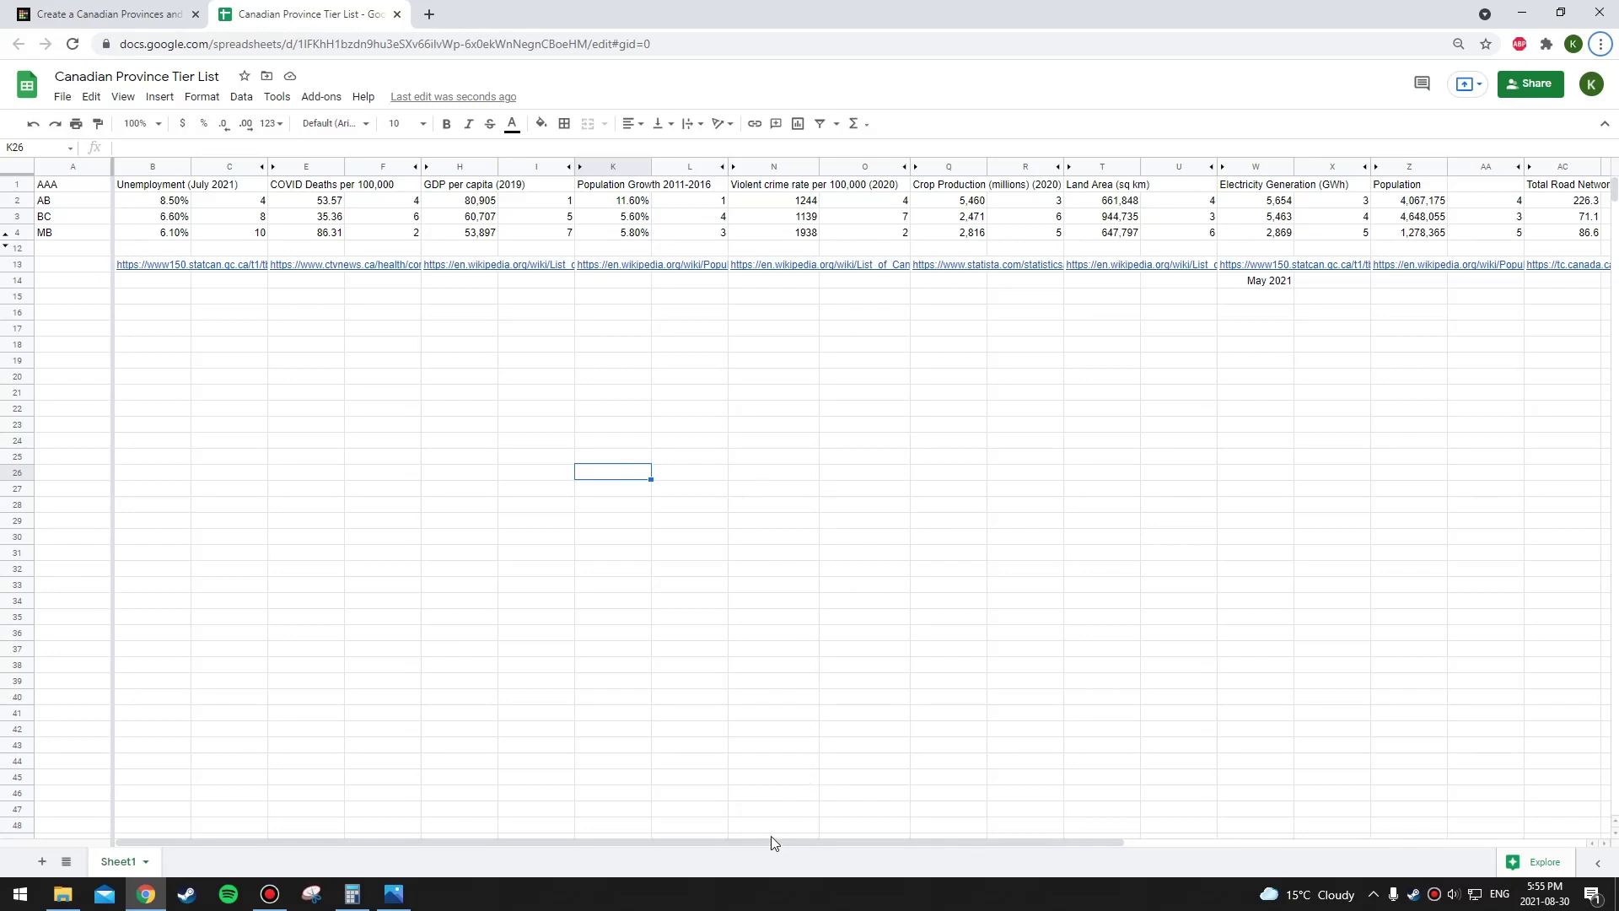
{"action": "left_click_drag", "start_coordinate": [795, 844], "coordinate": [946, 852]}
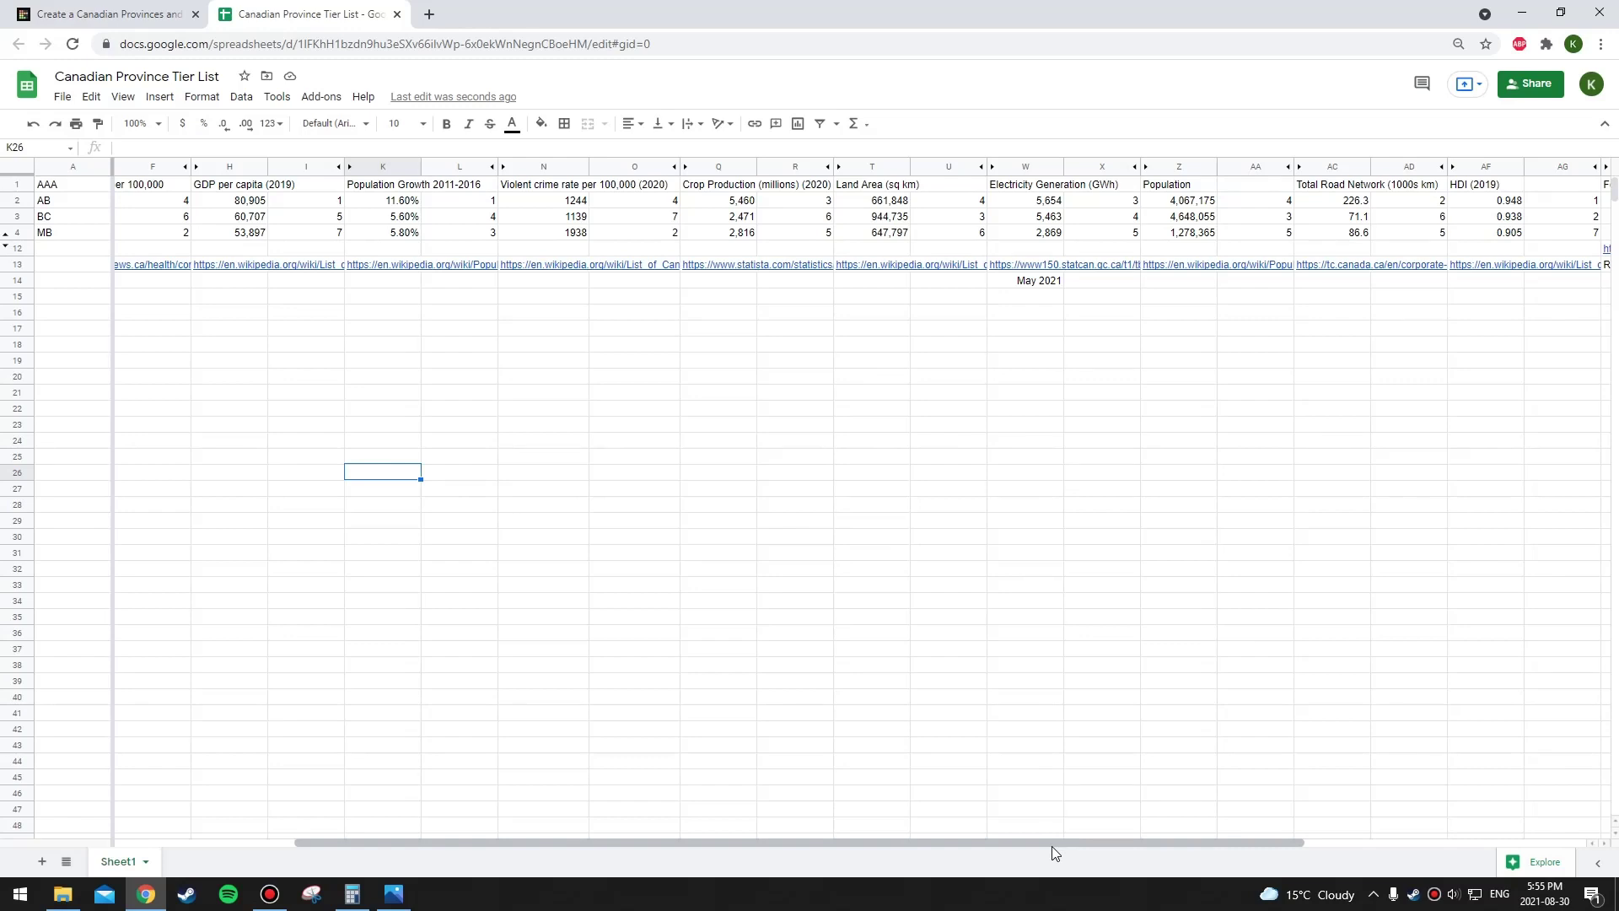
{"action": "left_click_drag", "start_coordinate": [1050, 847], "coordinate": [1314, 823]}
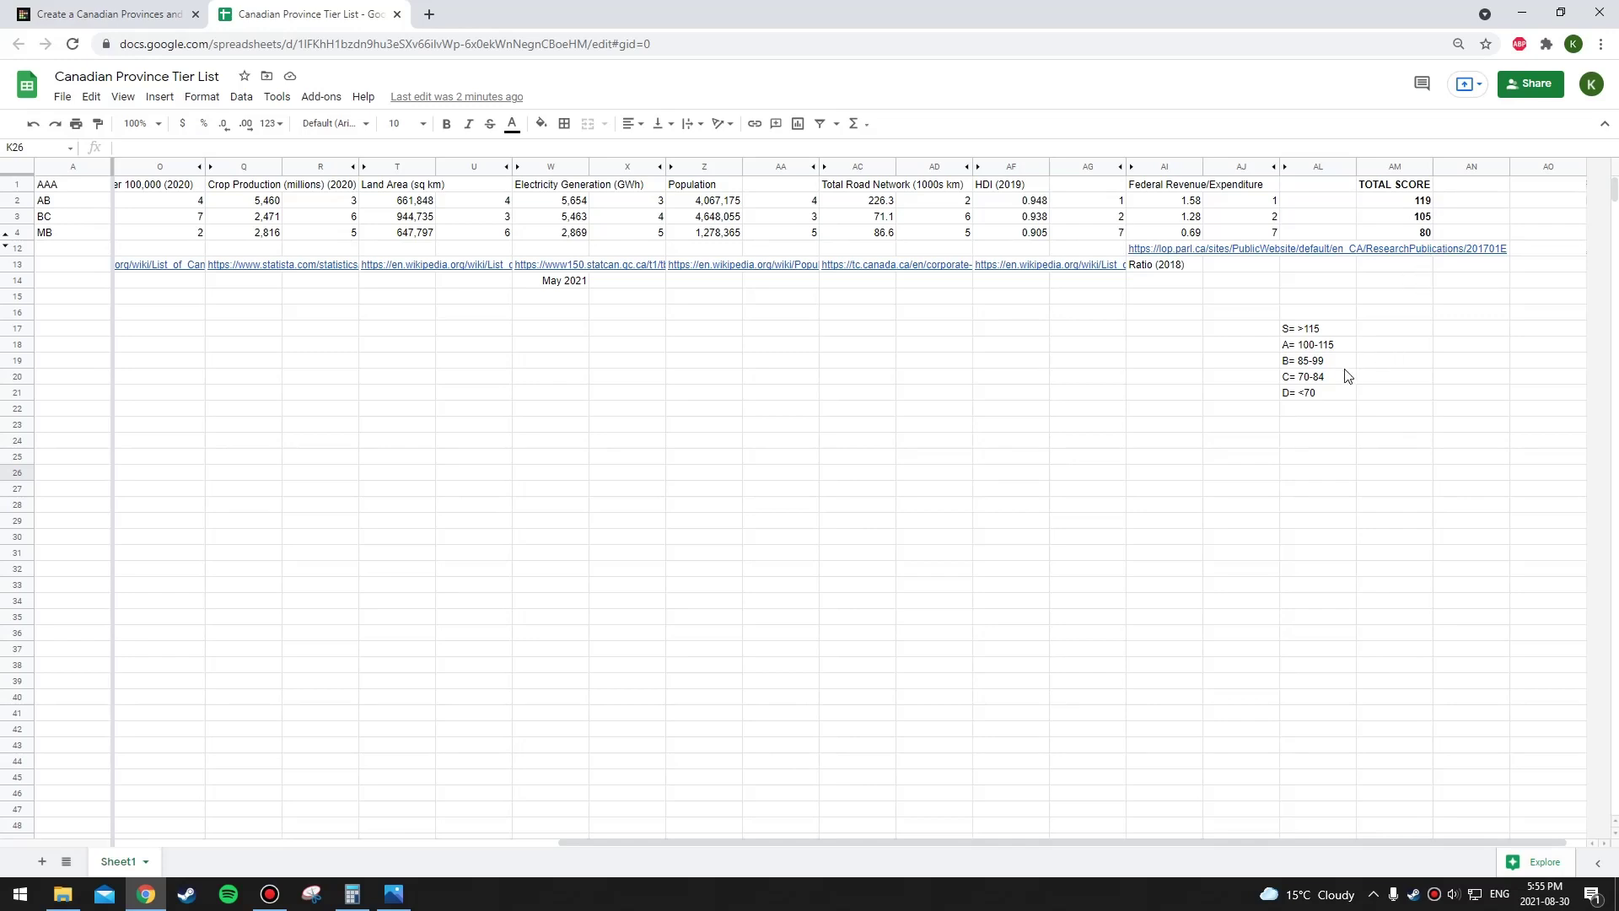
{"action": "left_click", "coordinate": [52, 10]}
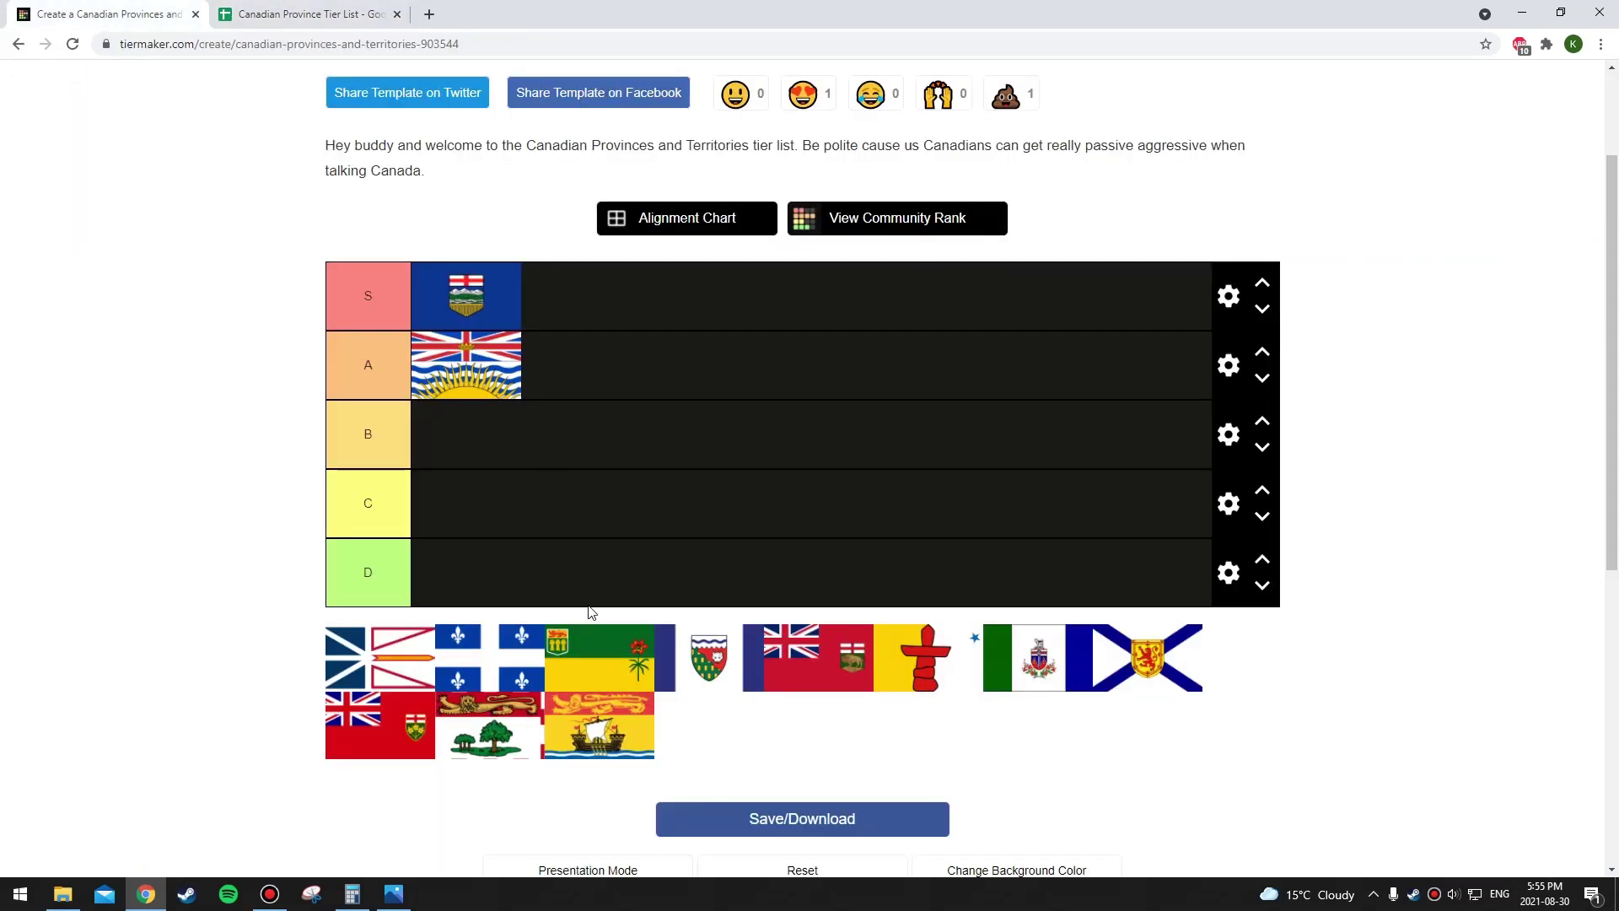
{"action": "left_click_drag", "start_coordinate": [822, 675], "coordinate": [569, 549]}
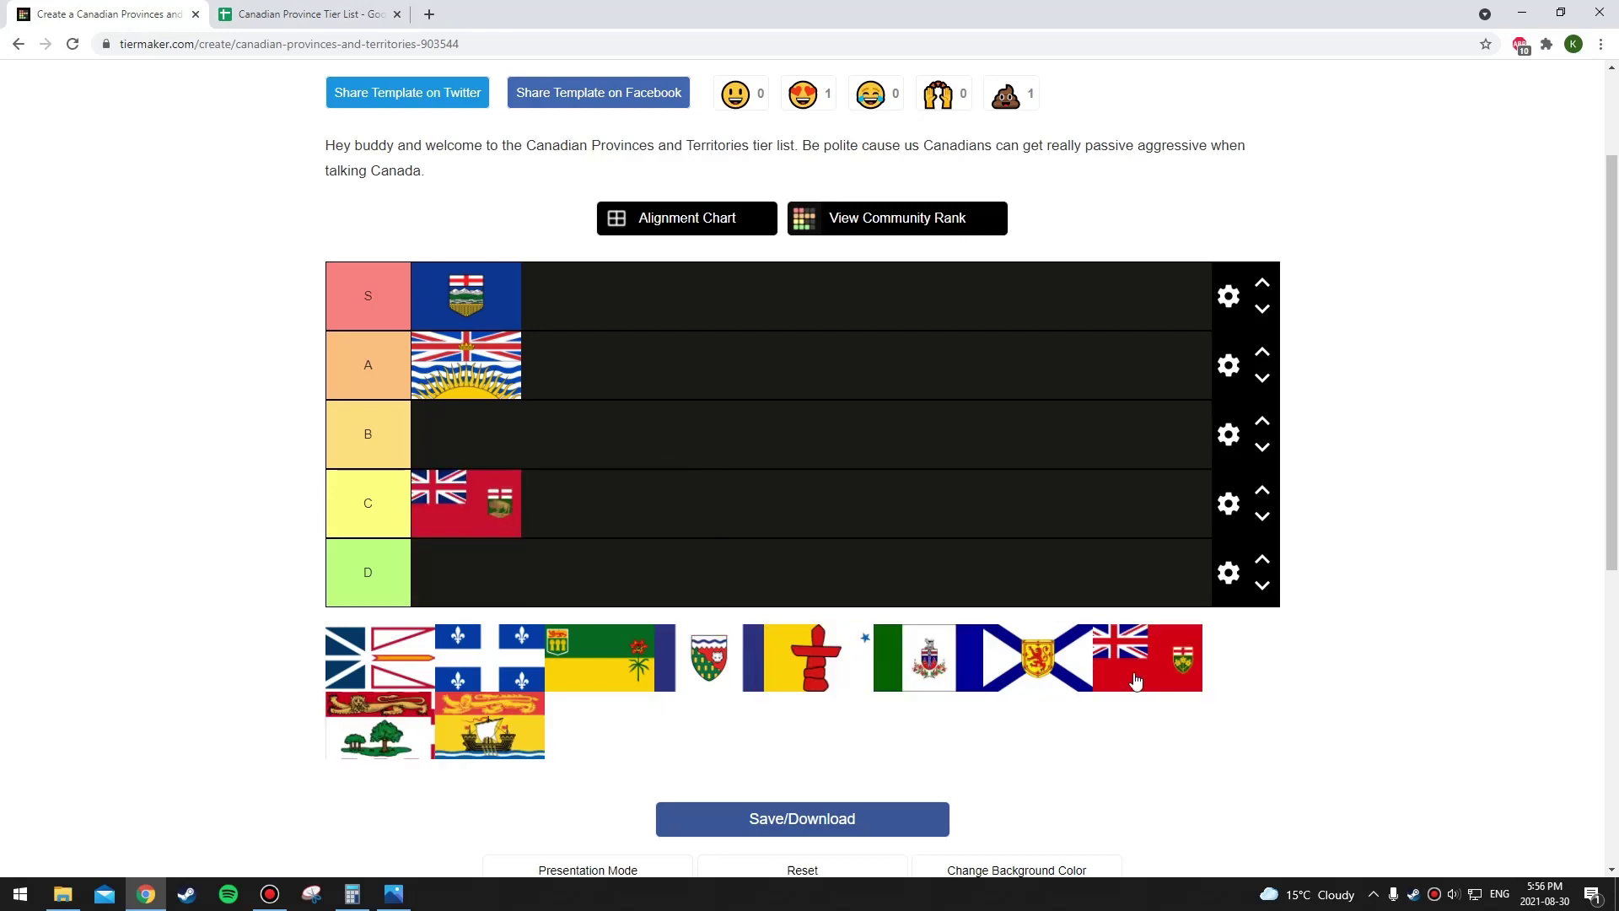
Switch to the Google Sheets spreadsheet and review New Brunswick's figures and ranks in the NB row, through to the total score.
{"action": "key", "text": "ctrl+Tab"}
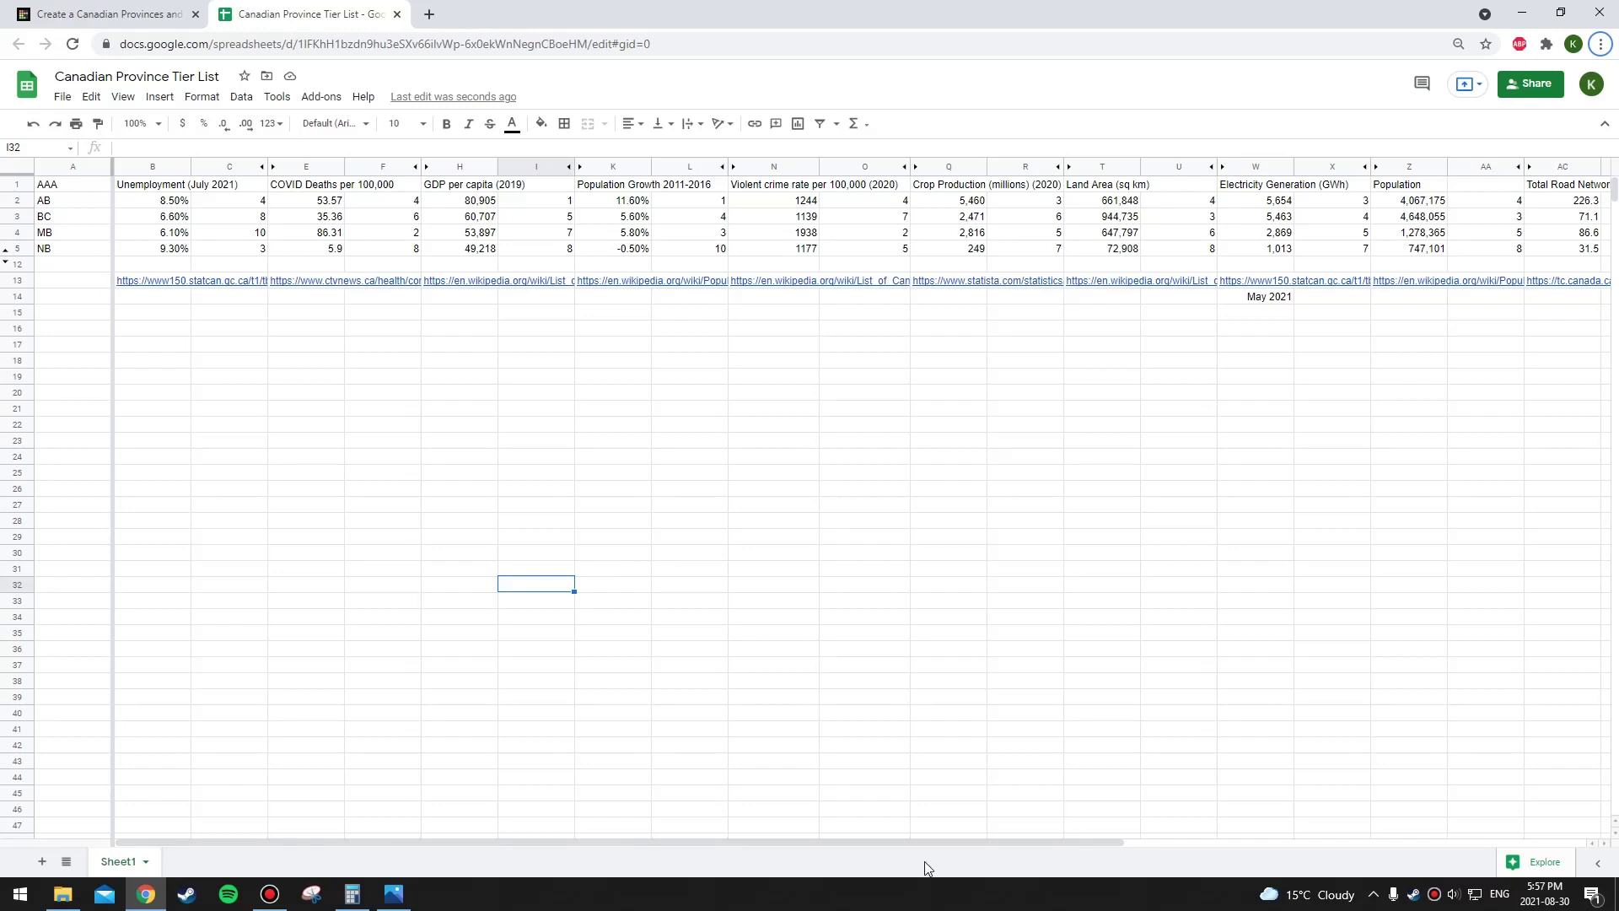
{"action": "left_click_drag", "start_coordinate": [958, 839], "coordinate": [1064, 838]}
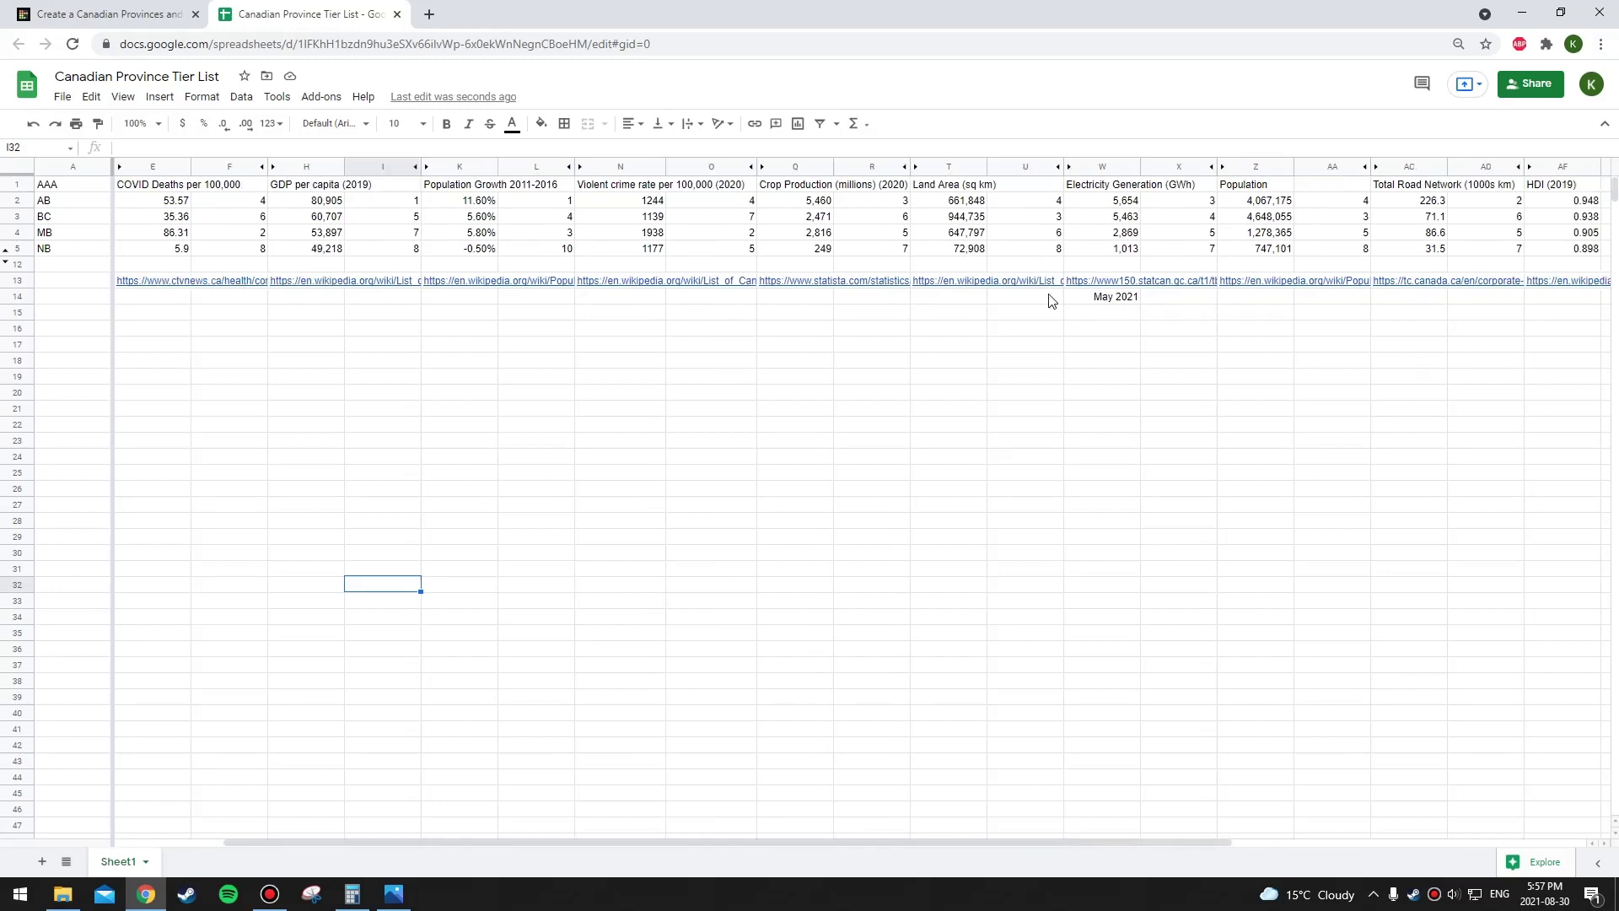
{"action": "left_click", "coordinate": [1043, 251]}
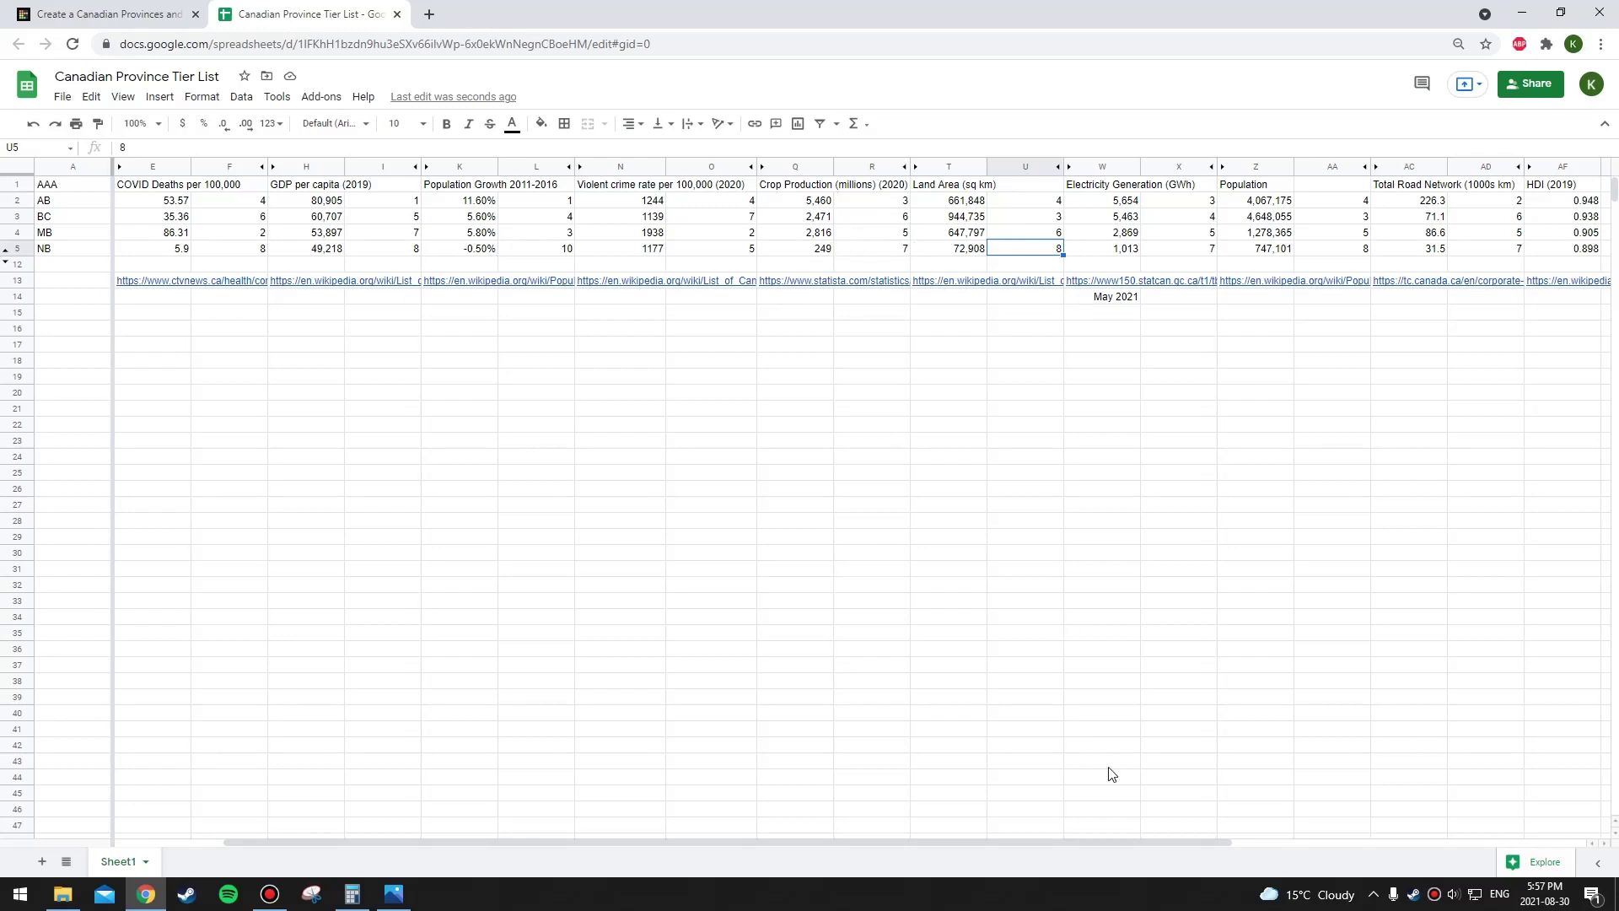
{"action": "left_click", "coordinate": [1128, 252]}
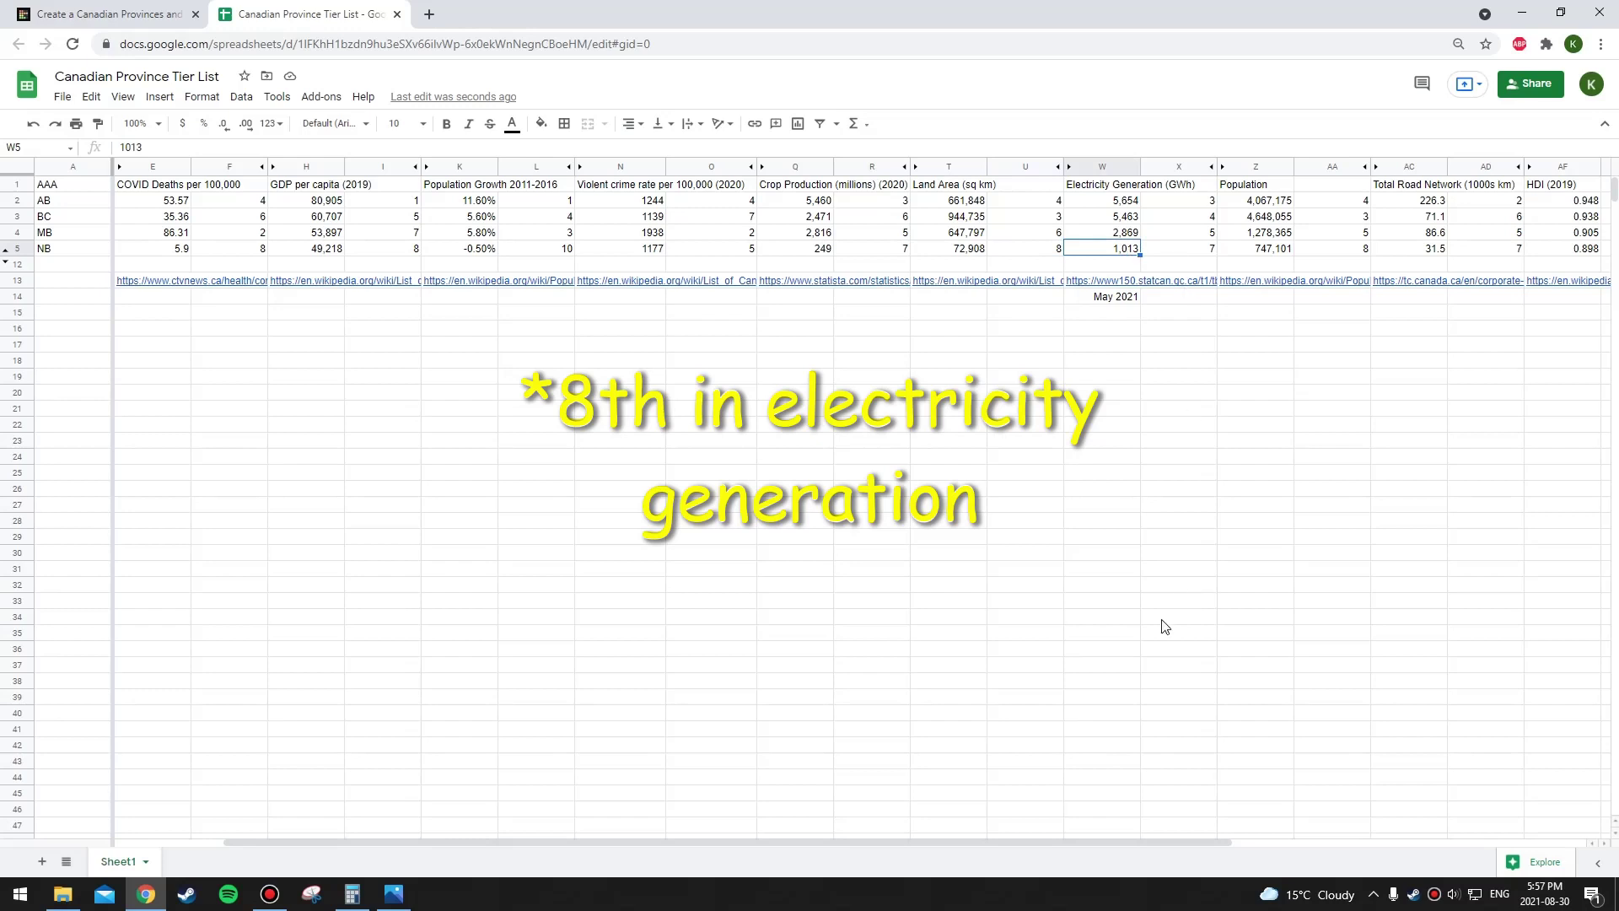
{"action": "left_click", "coordinate": [1350, 251]}
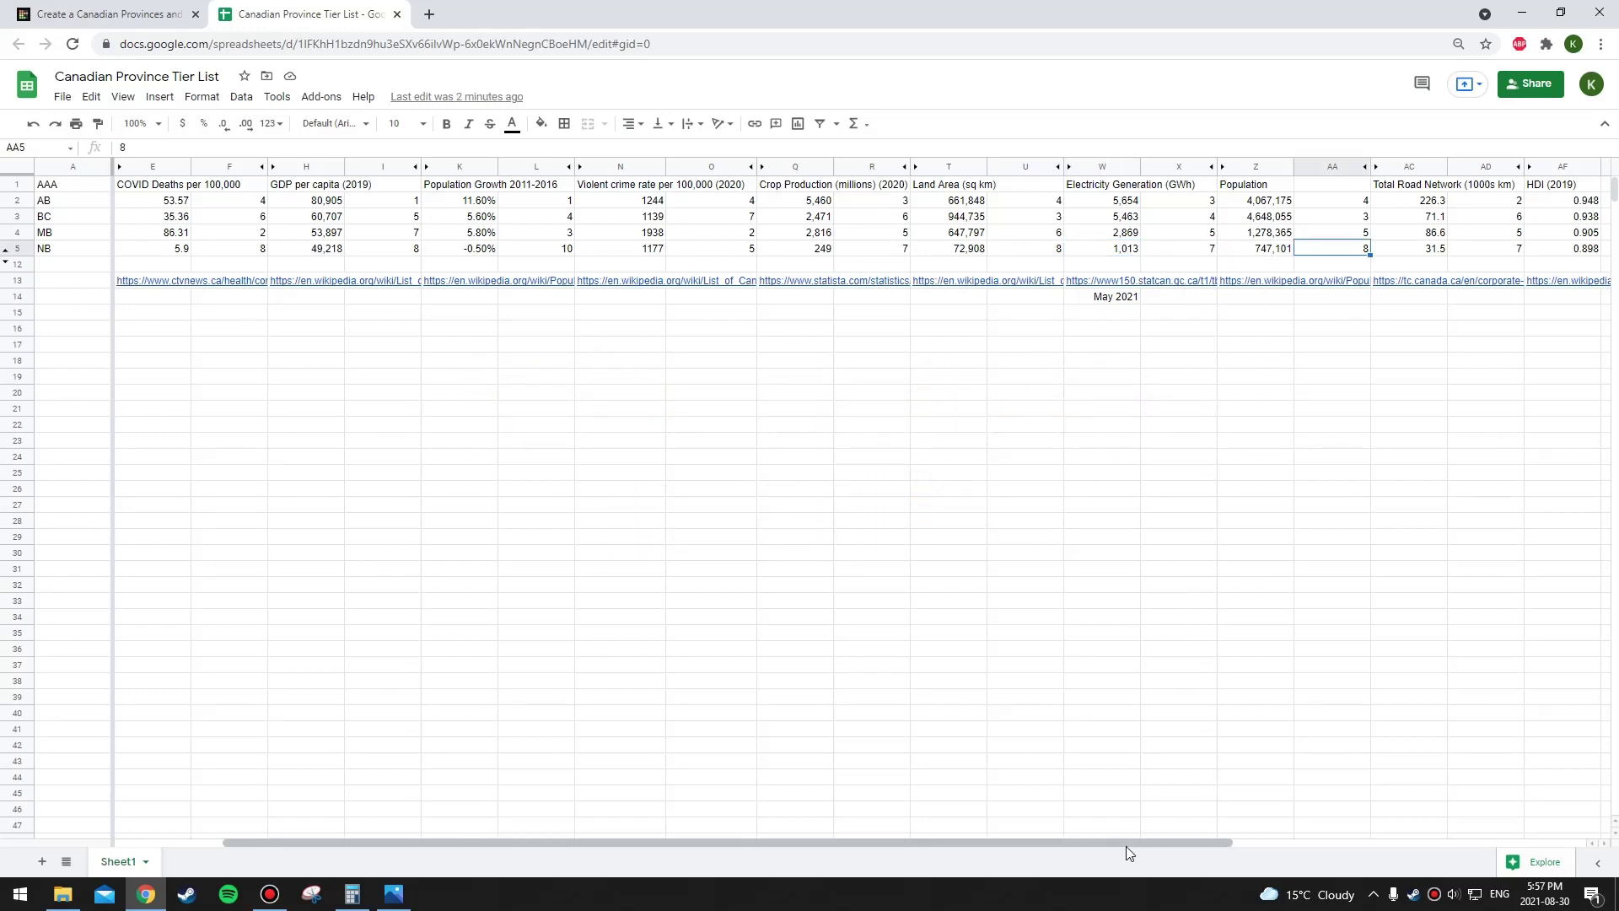
{"action": "left_click", "coordinate": [1134, 251]}
{"action": "left_click", "coordinate": [832, 252]}
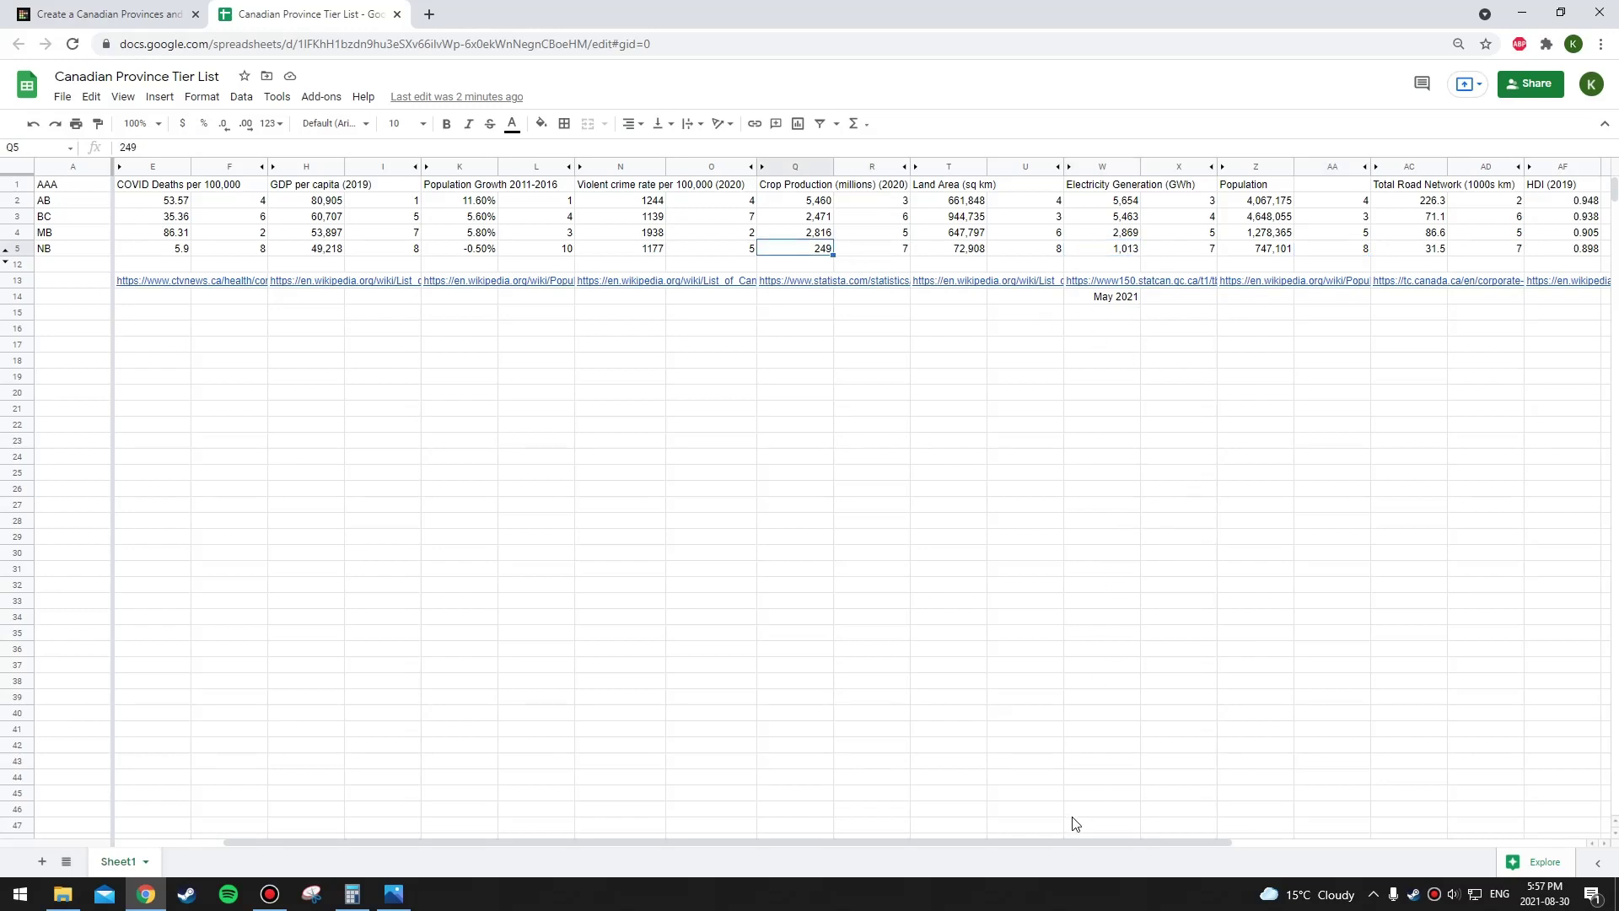
{"action": "left_click_drag", "start_coordinate": [1088, 841], "coordinate": [1173, 843]}
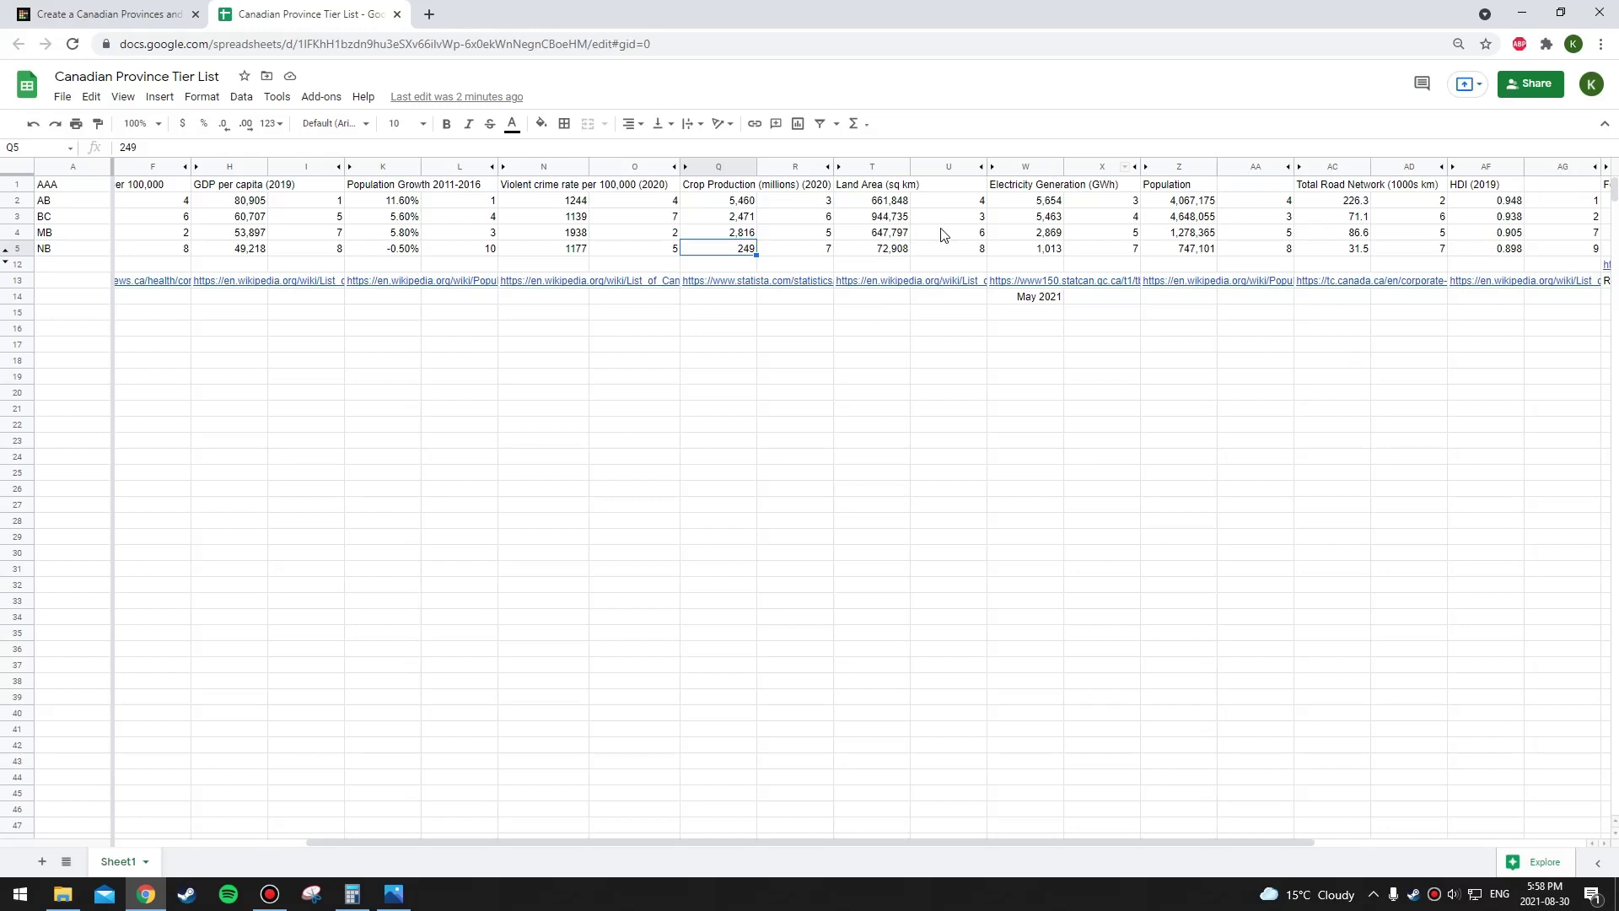
{"action": "left_click_drag", "start_coordinate": [1162, 842], "coordinate": [1197, 843]}
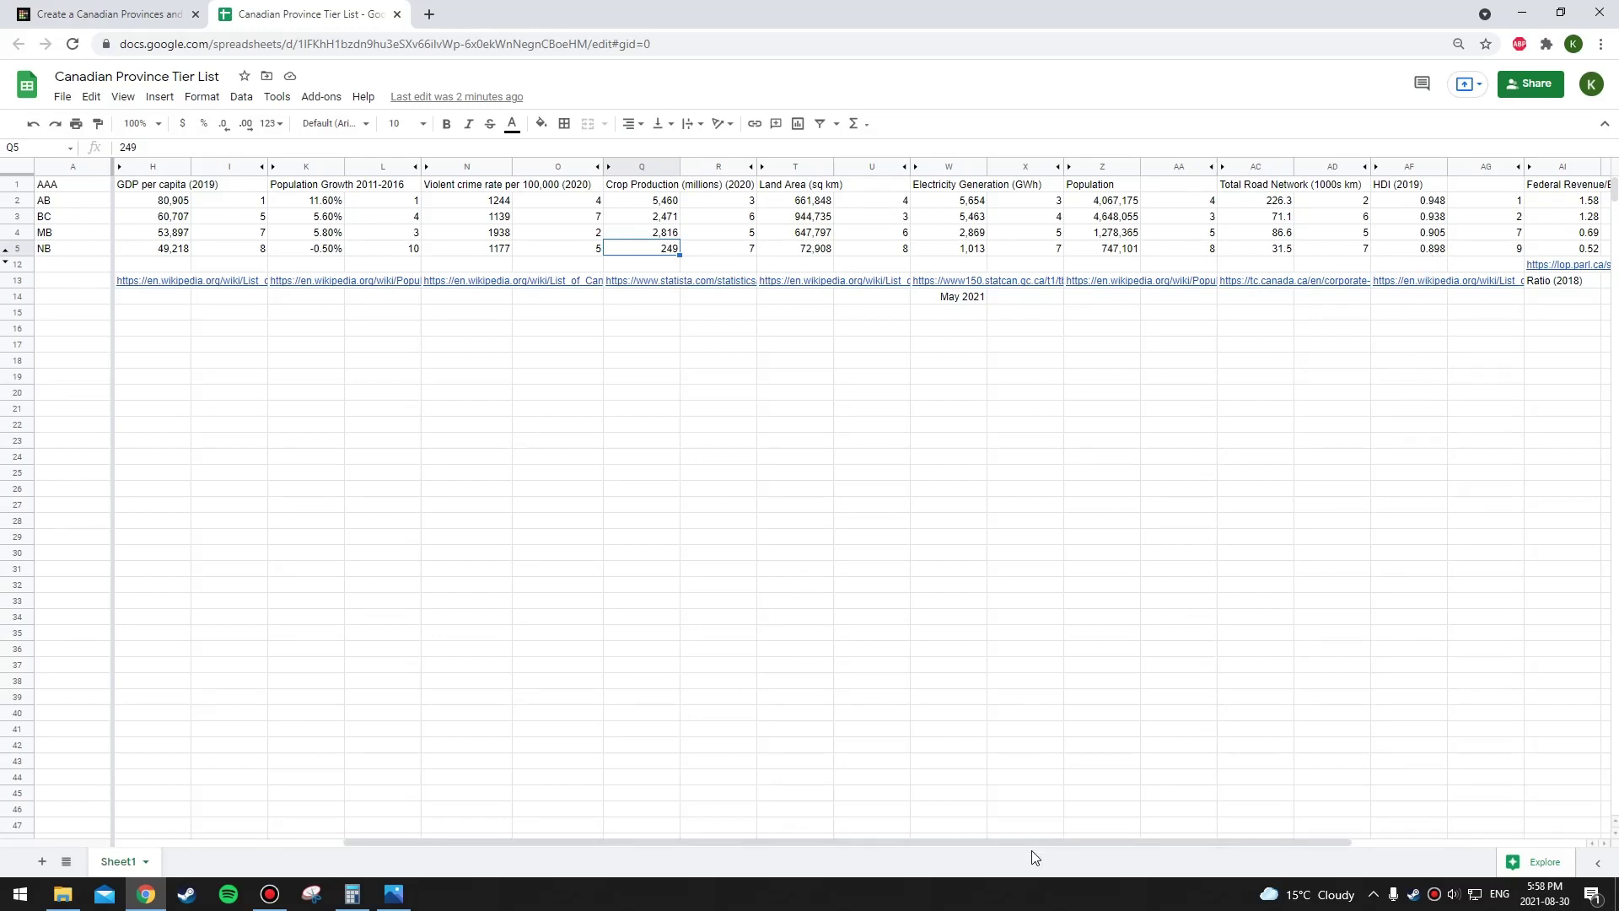
{"action": "left_click_drag", "start_coordinate": [1084, 843], "coordinate": [1177, 844]}
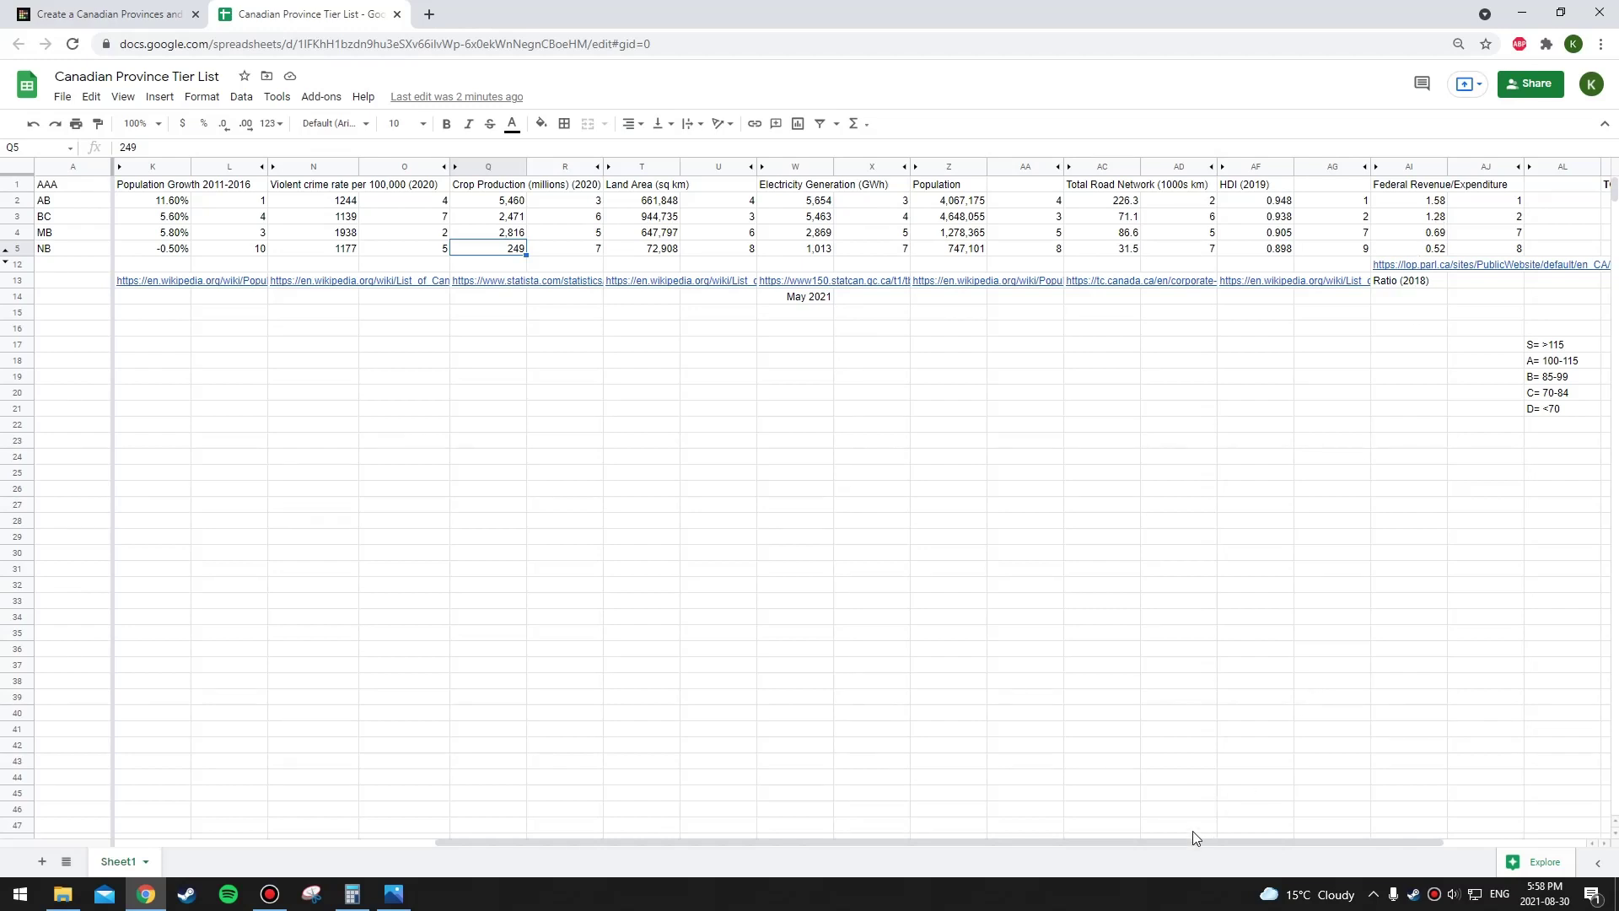
{"action": "left_click_drag", "start_coordinate": [1185, 842], "coordinate": [1321, 844]}
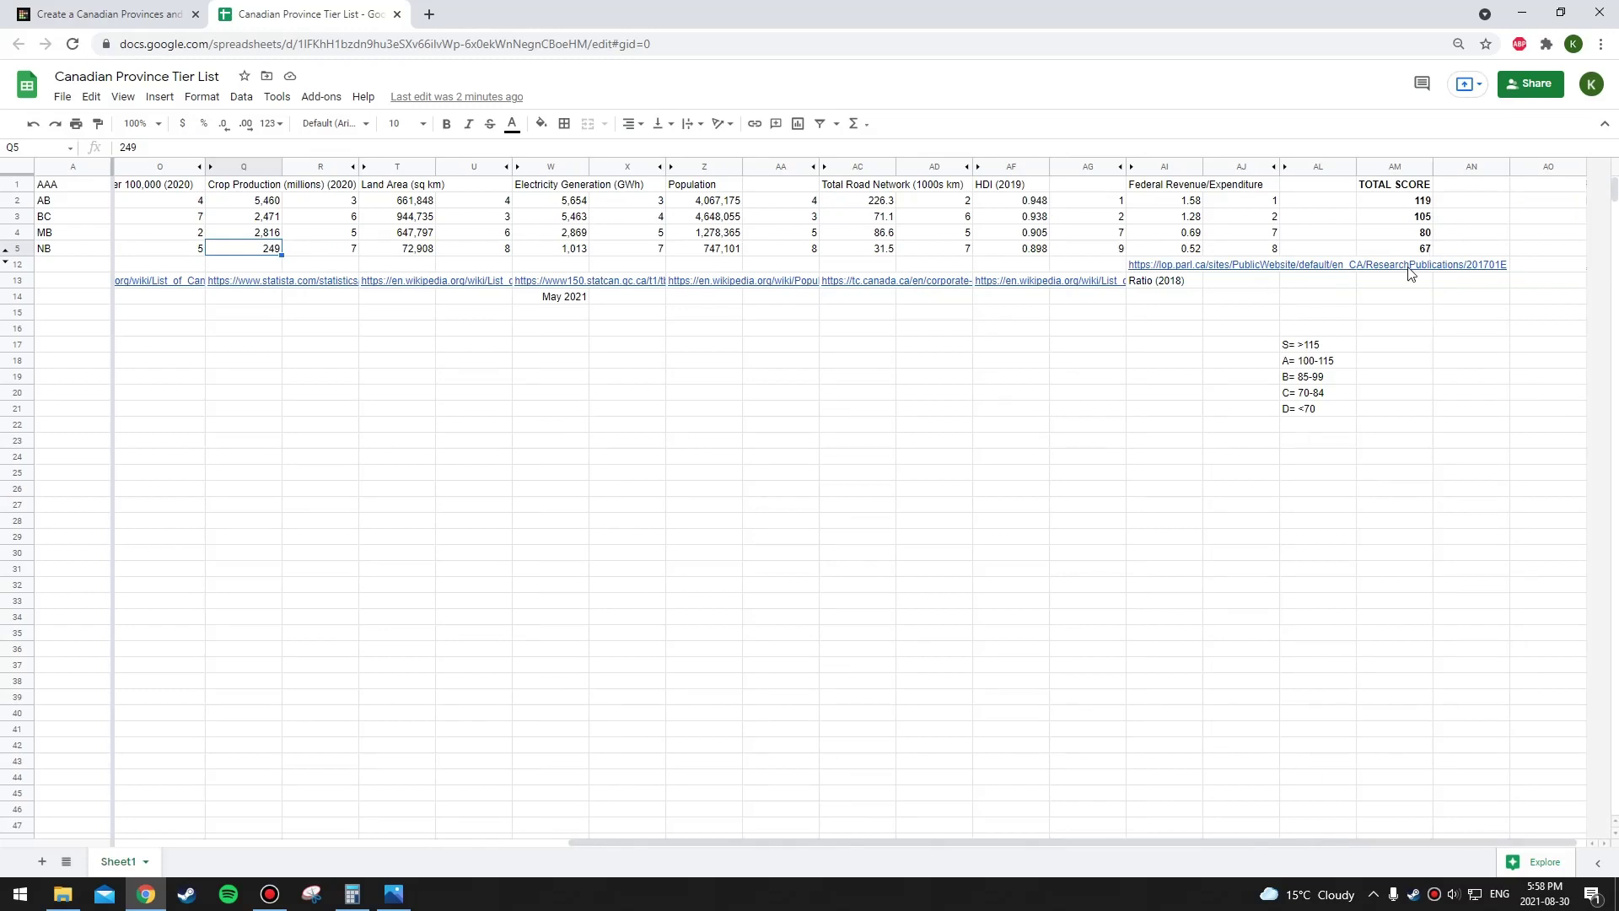
Switch to the TierMaker template and place the New Brunswick flag in tier D.
{"action": "left_click", "coordinate": [129, 7]}
{"action": "left_click_drag", "start_coordinate": [516, 734], "coordinate": [516, 597]}
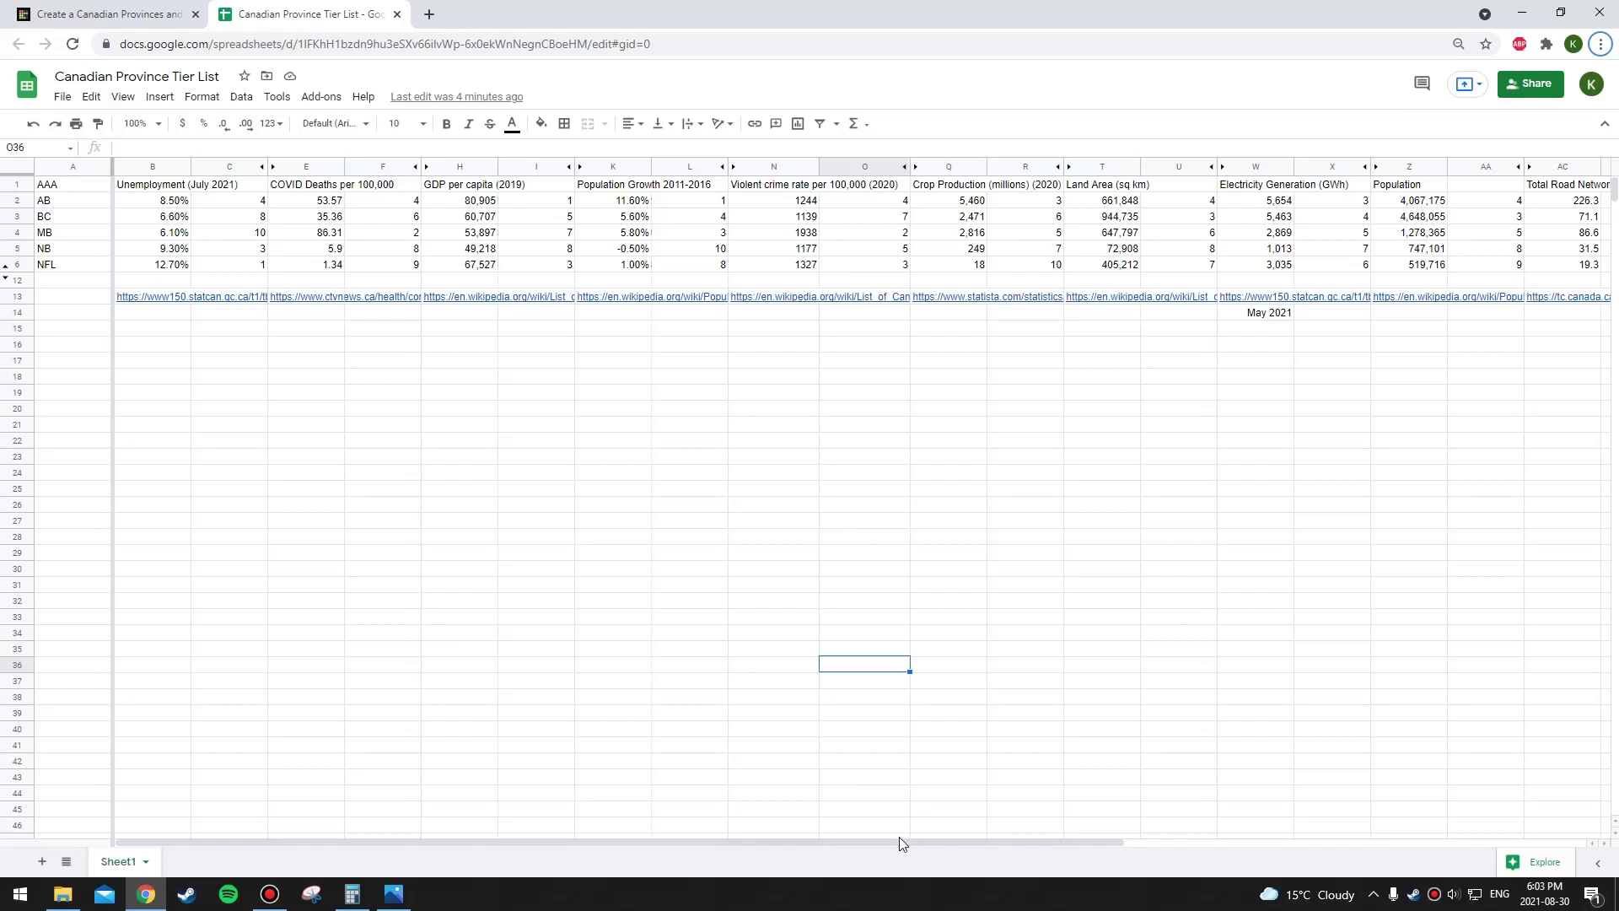
Review Newfoundland's NFL row and total score in the Google Sheets spreadsheet, and place its flag in tier C on TierMaker.
{"action": "left_click_drag", "start_coordinate": [893, 843], "coordinate": [1056, 848]}
{"action": "left_click", "coordinate": [735, 264]}
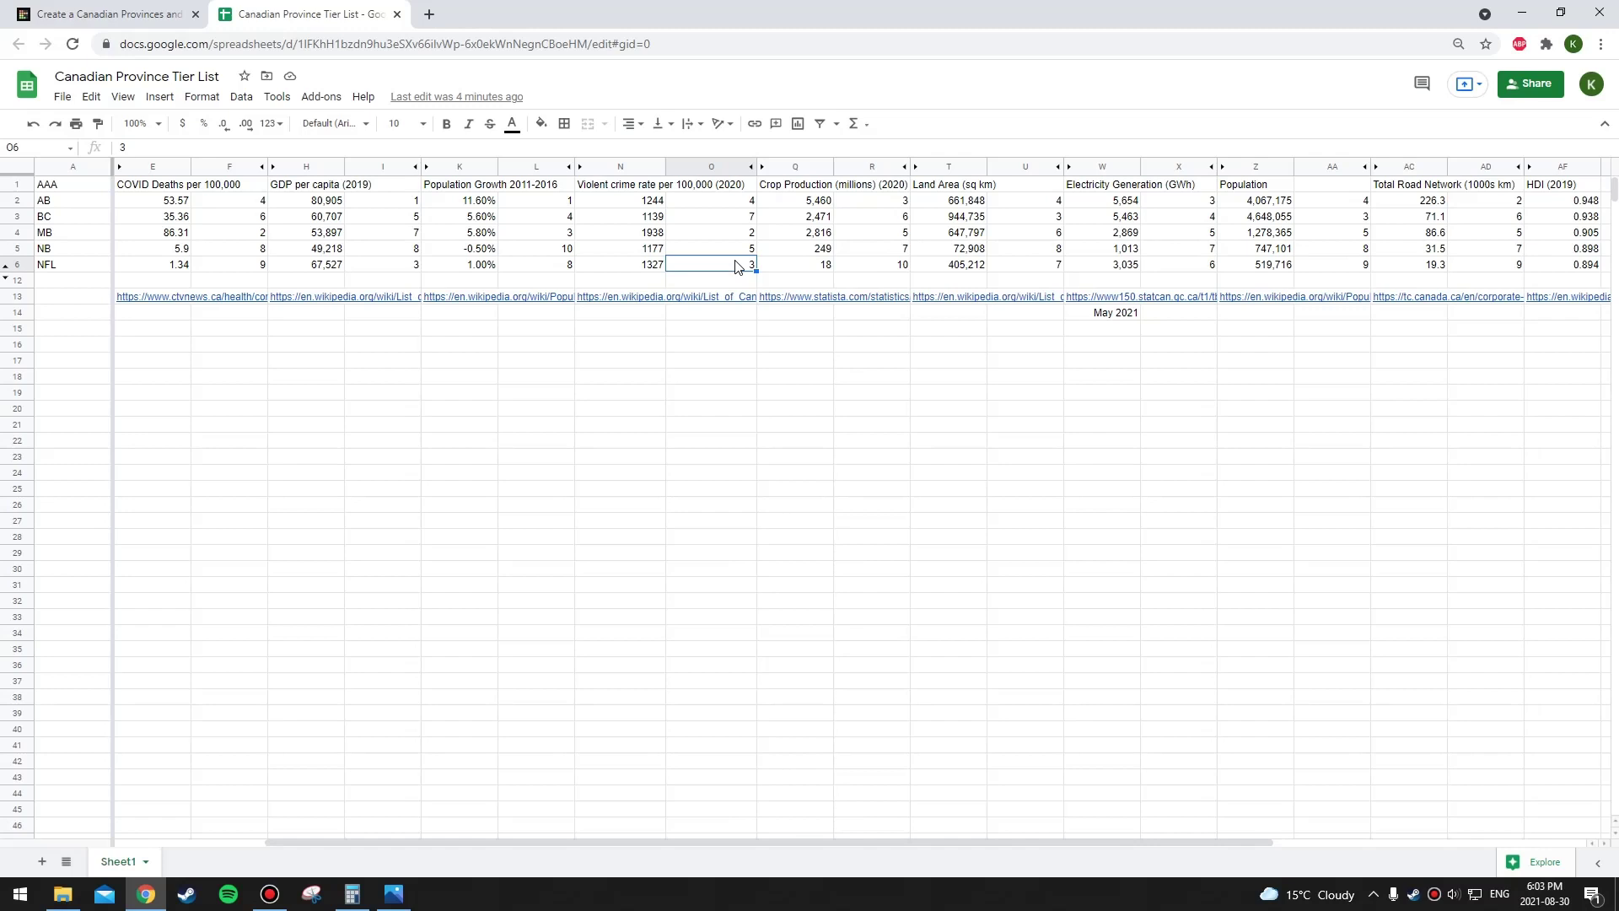
{"action": "left_click", "coordinate": [754, 234]}
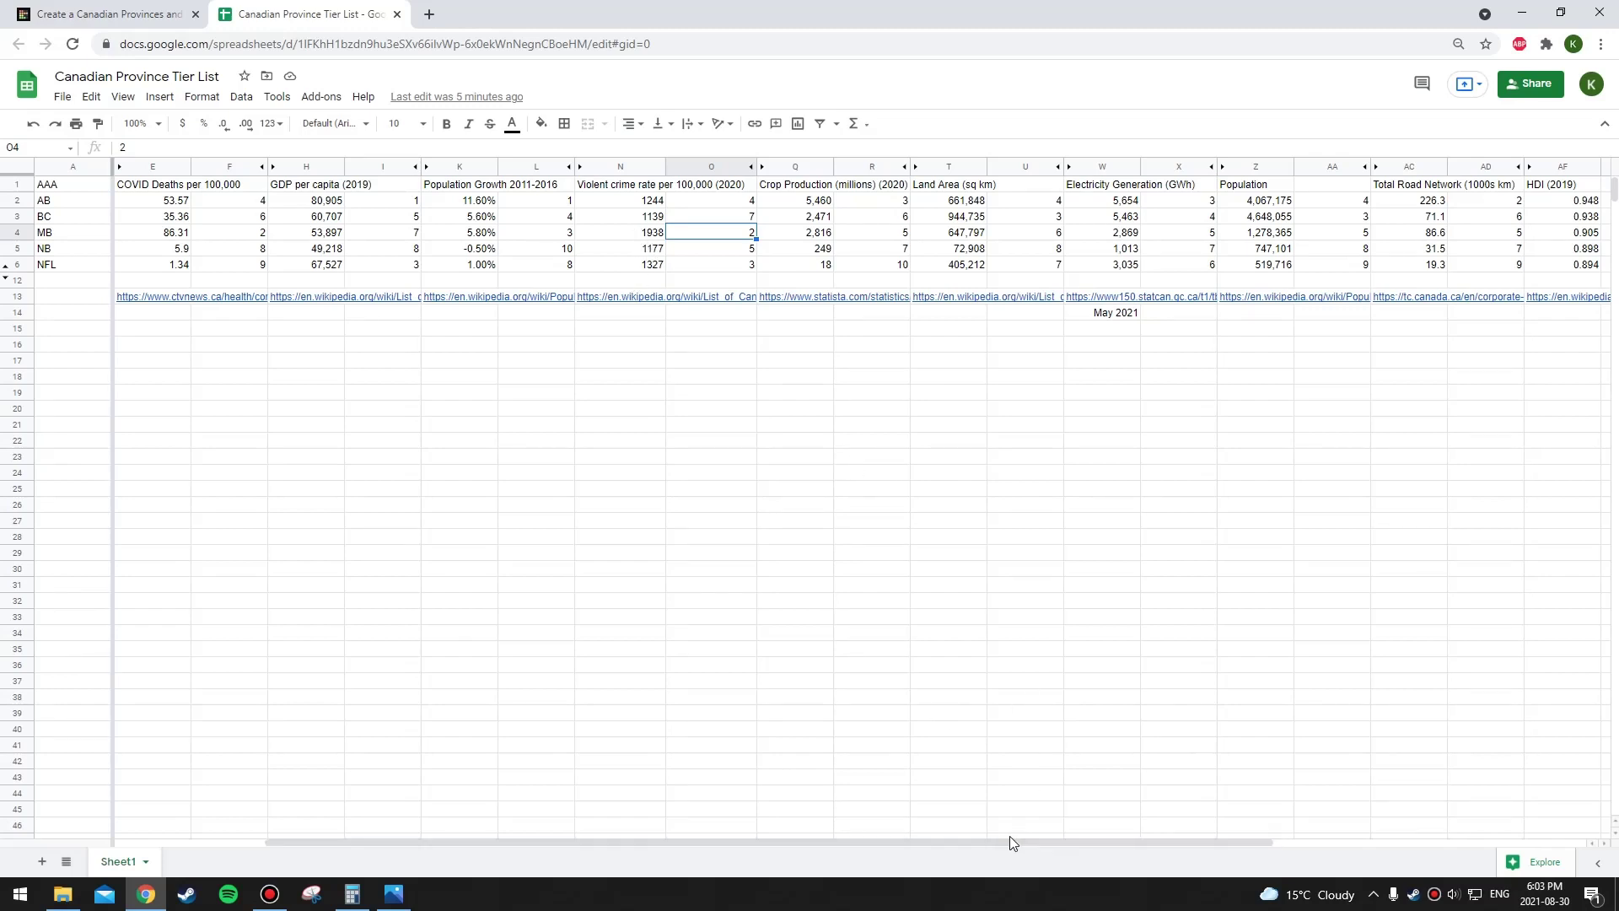
{"action": "left_click_drag", "start_coordinate": [1009, 840], "coordinate": [1092, 839]}
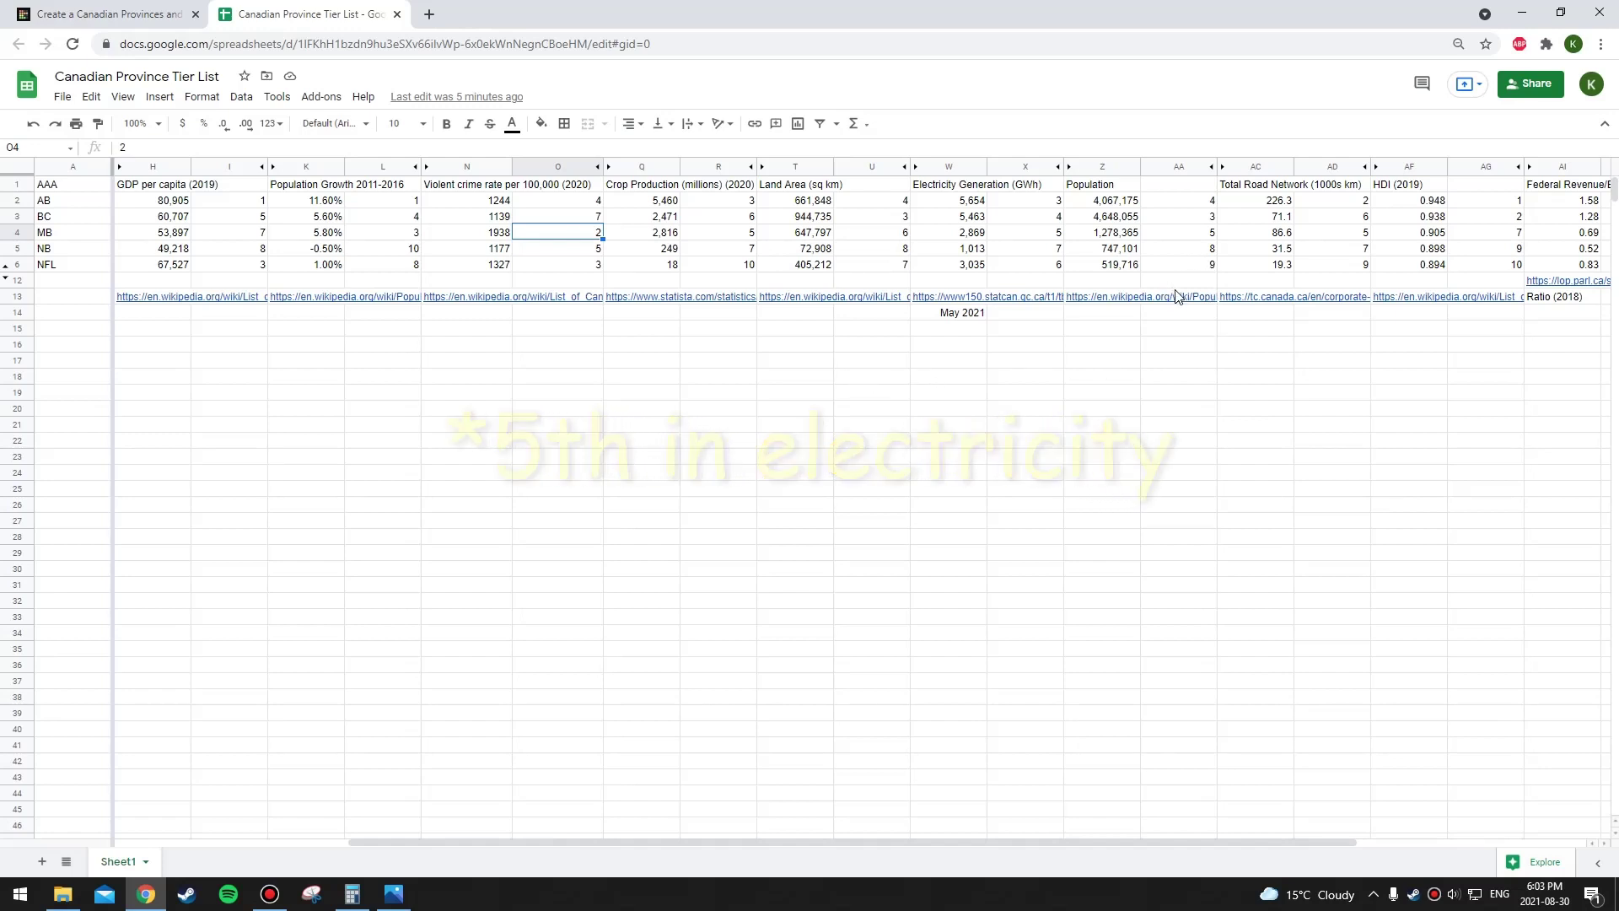
{"action": "mouse_move", "coordinate": [916, 301]}
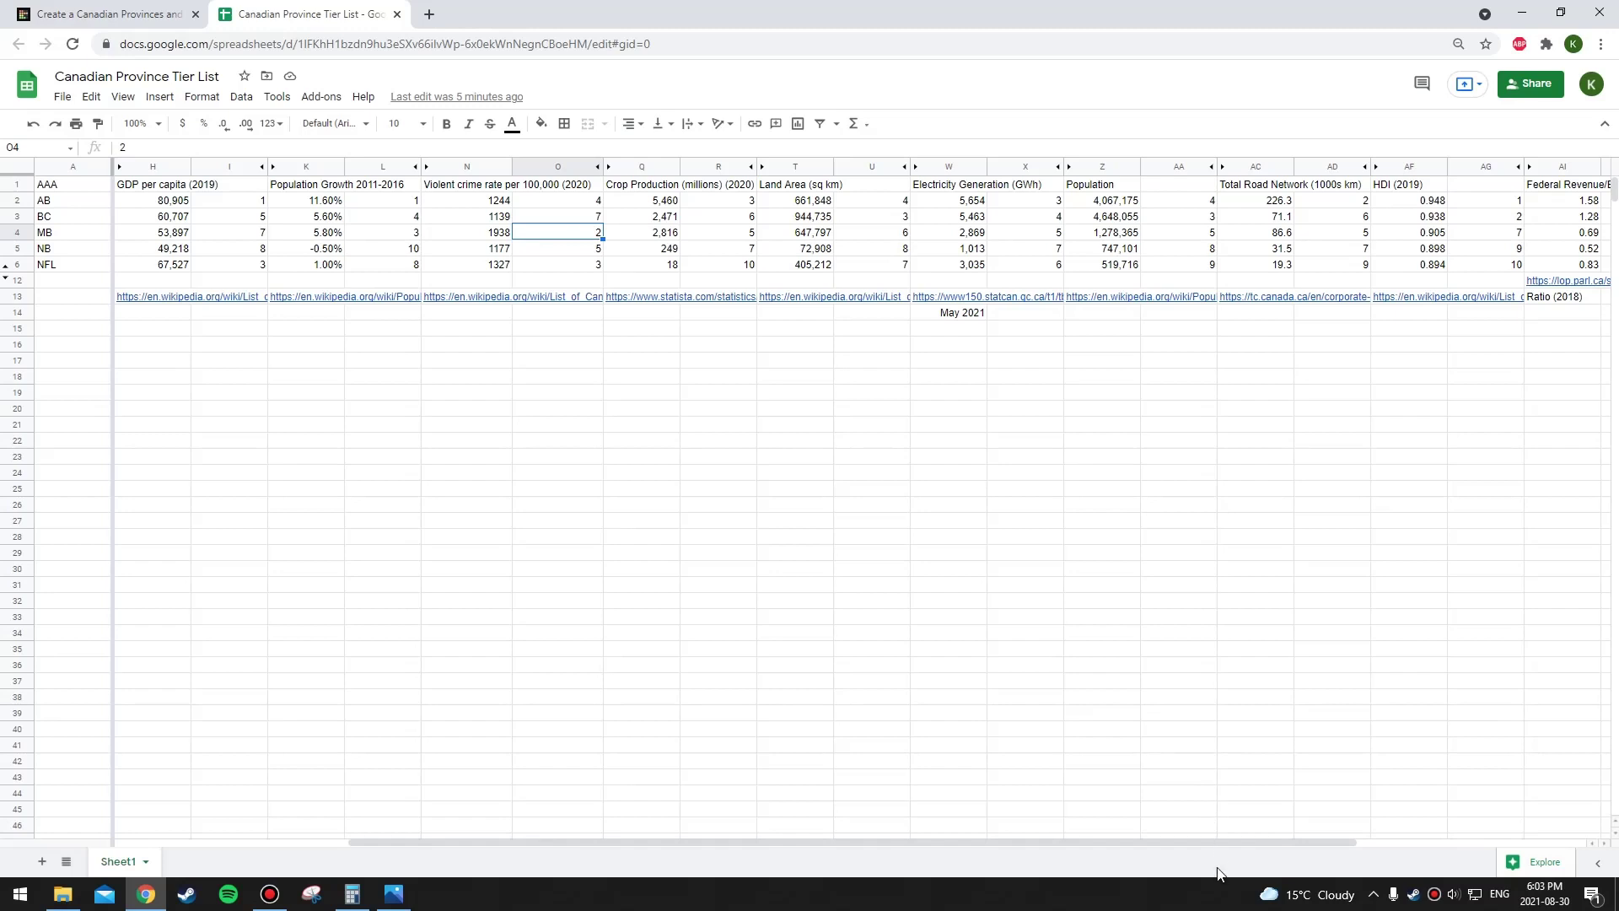
{"action": "left_click_drag", "start_coordinate": [1246, 843], "coordinate": [1417, 843]}
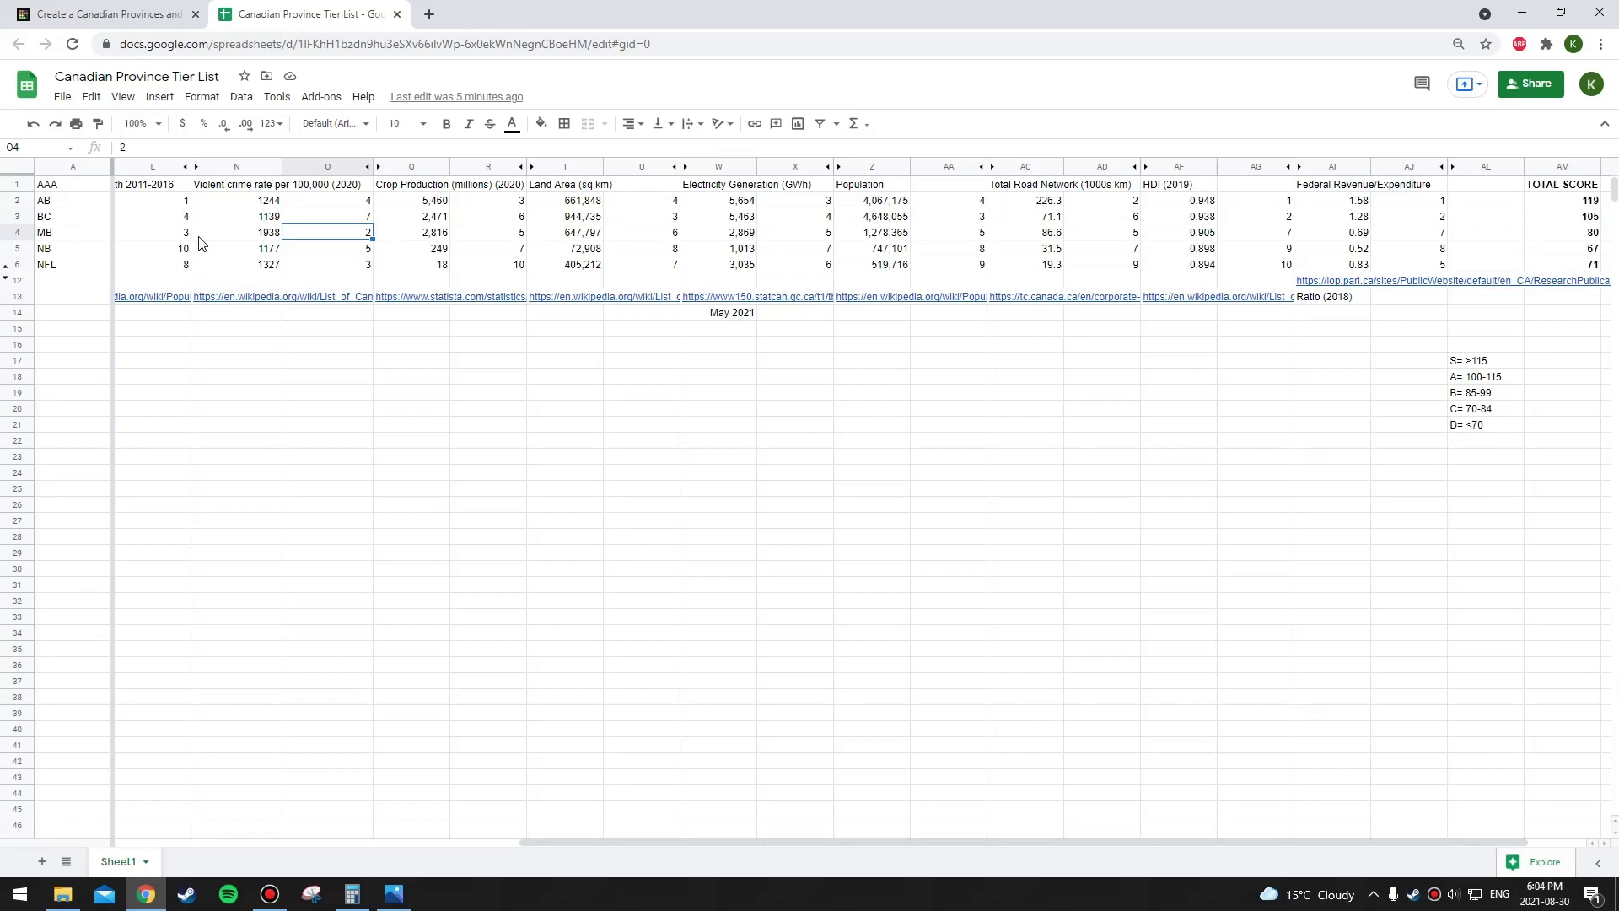
{"action": "left_click", "coordinate": [145, 17]}
{"action": "left_click_drag", "start_coordinate": [379, 658], "coordinate": [628, 506]}
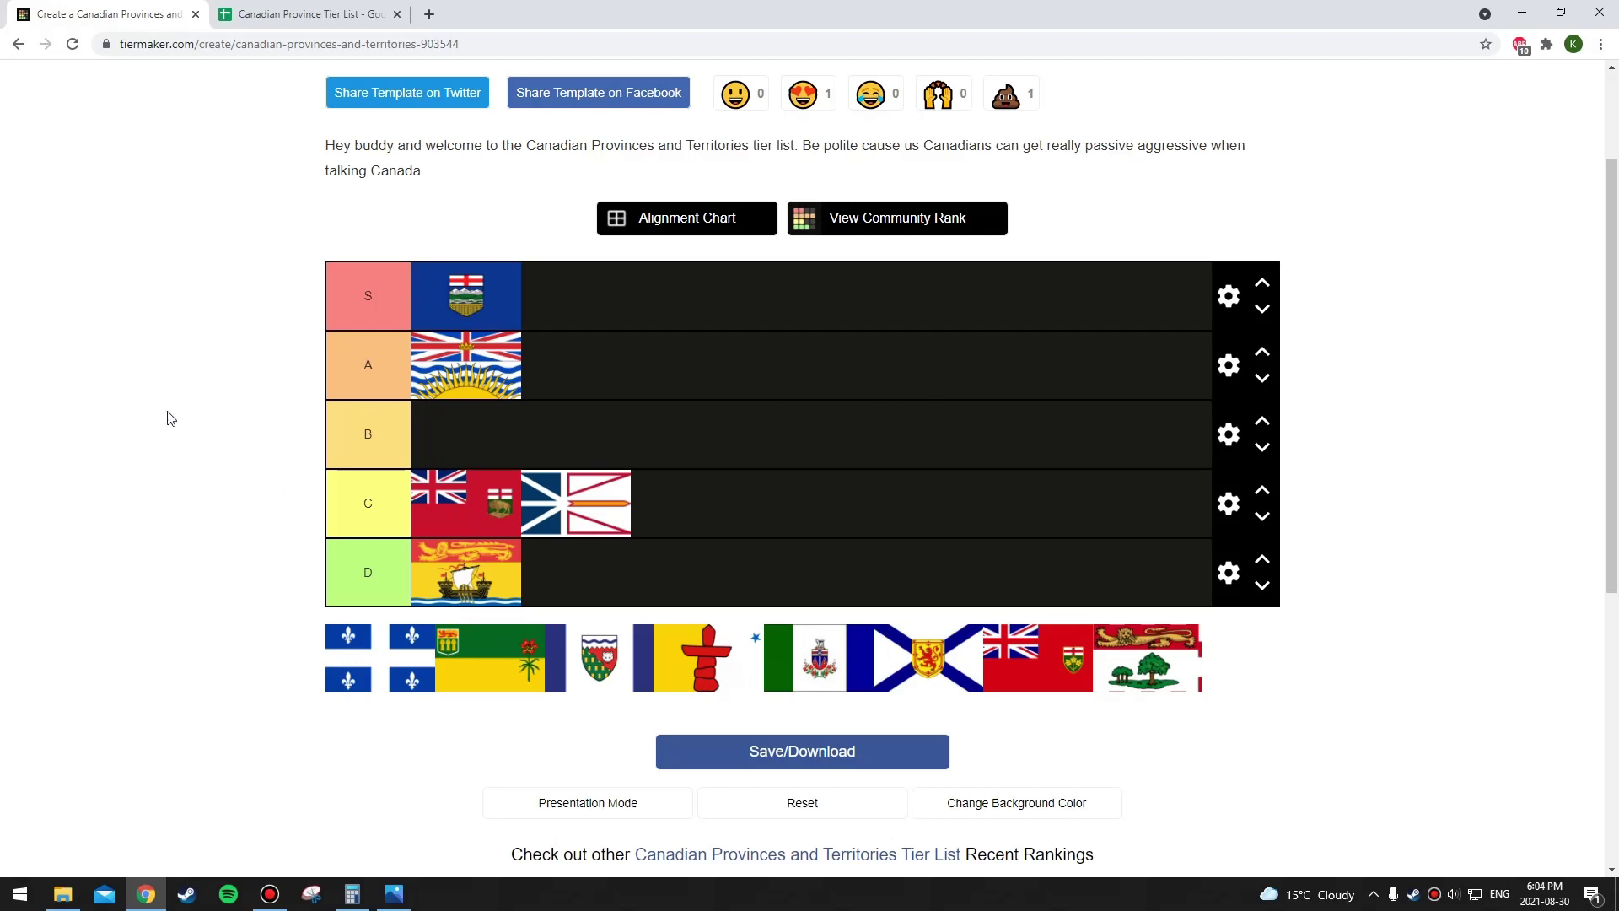
Check Nova Scotia's NS row and total score in the Google Sheets spreadsheet, and place its flag in tier D on TierMaker.
{"action": "key", "text": "ctrl+Tab"}
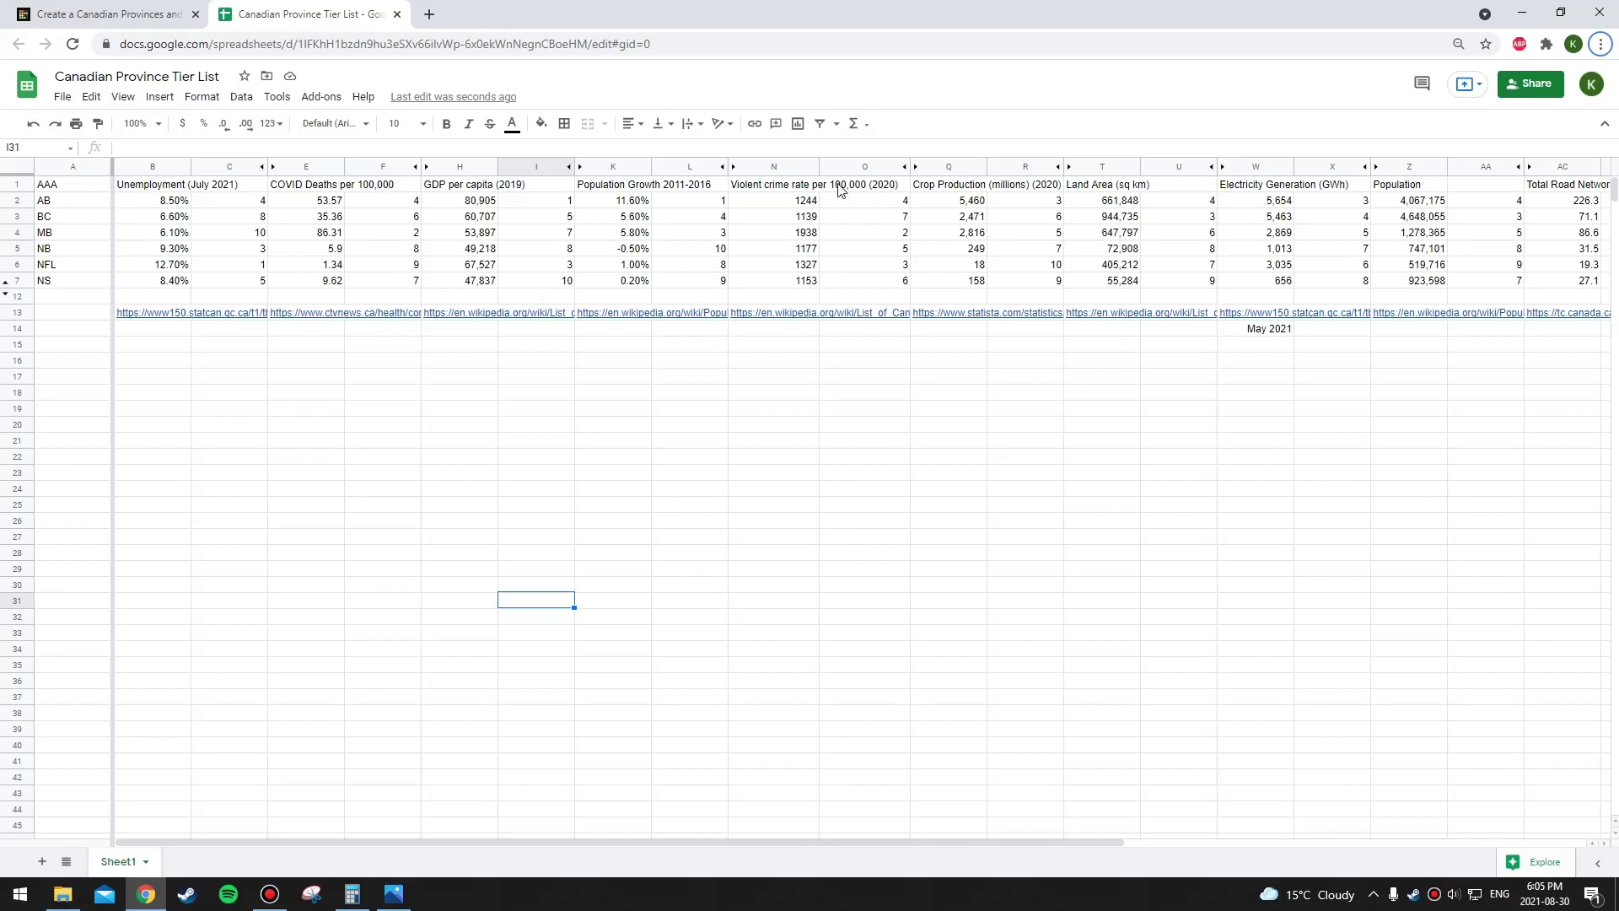
{"action": "mouse_move", "coordinate": [610, 311]}
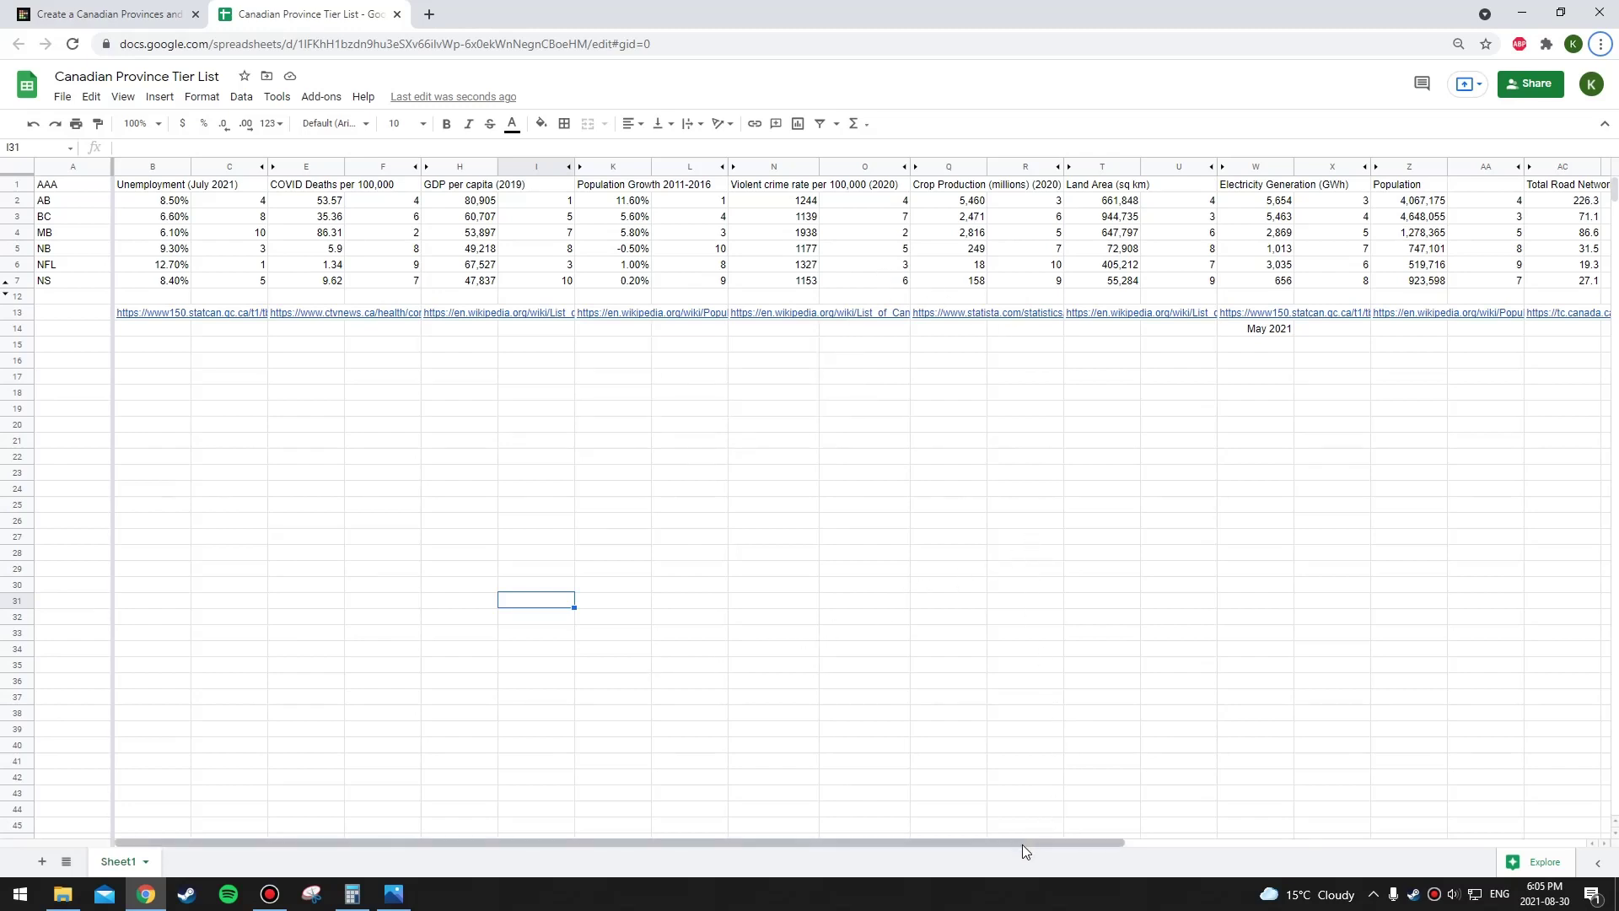
{"action": "left_click_drag", "start_coordinate": [1024, 844], "coordinate": [1046, 848]}
{"action": "left_click", "coordinate": [1211, 283]}
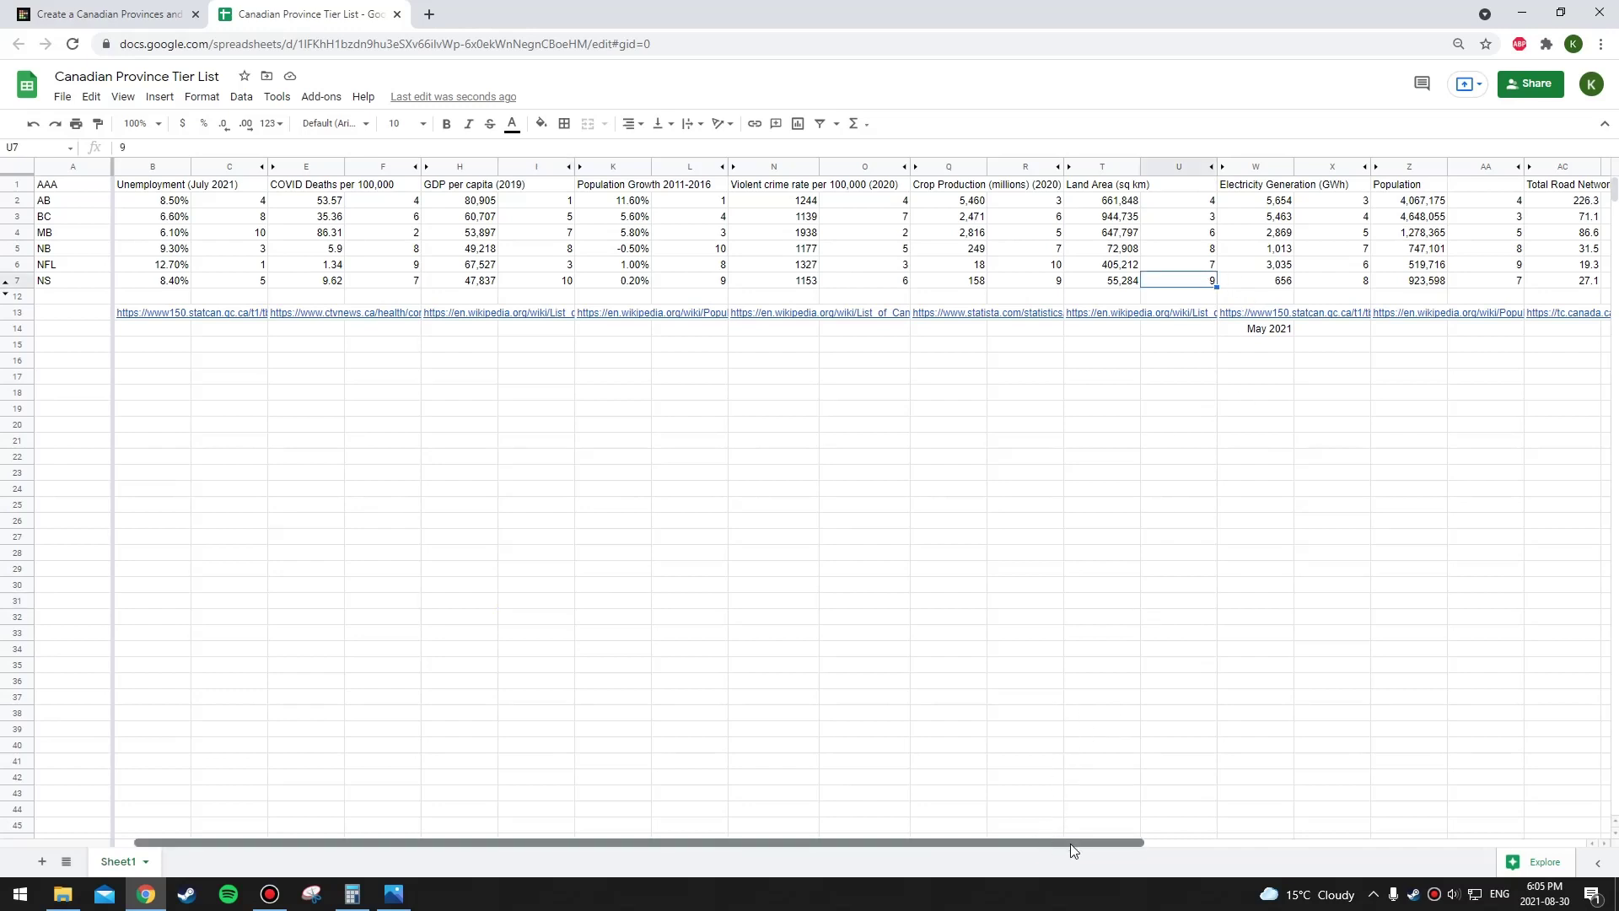
{"action": "left_click_drag", "start_coordinate": [1055, 842], "coordinate": [1237, 838]}
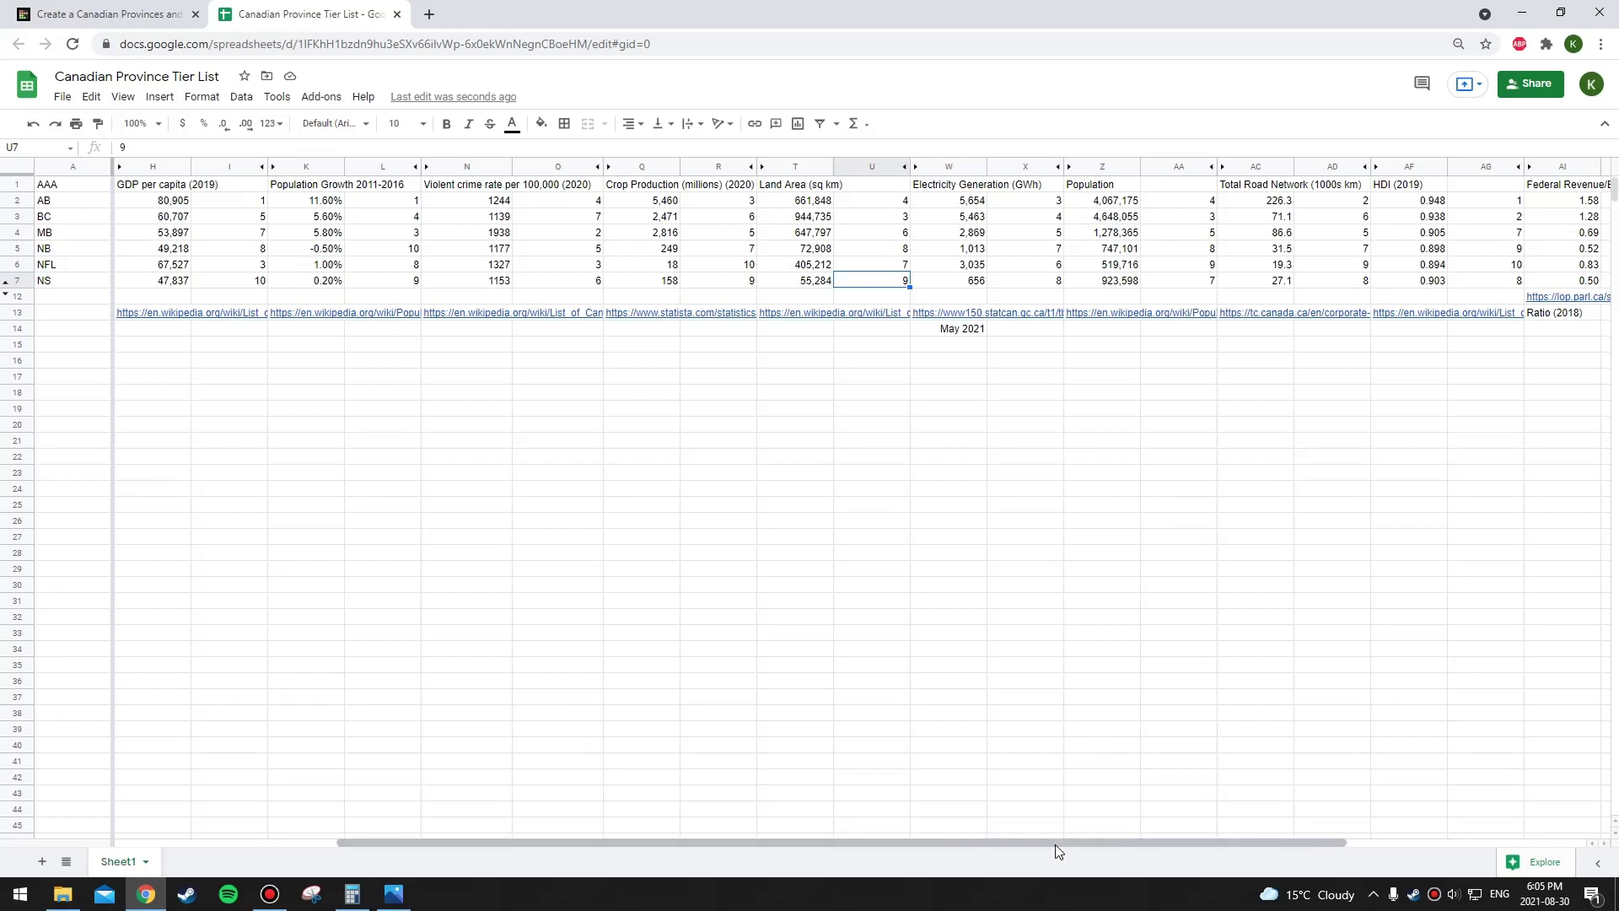
{"action": "left_click_drag", "start_coordinate": [1055, 843], "coordinate": [1274, 837]}
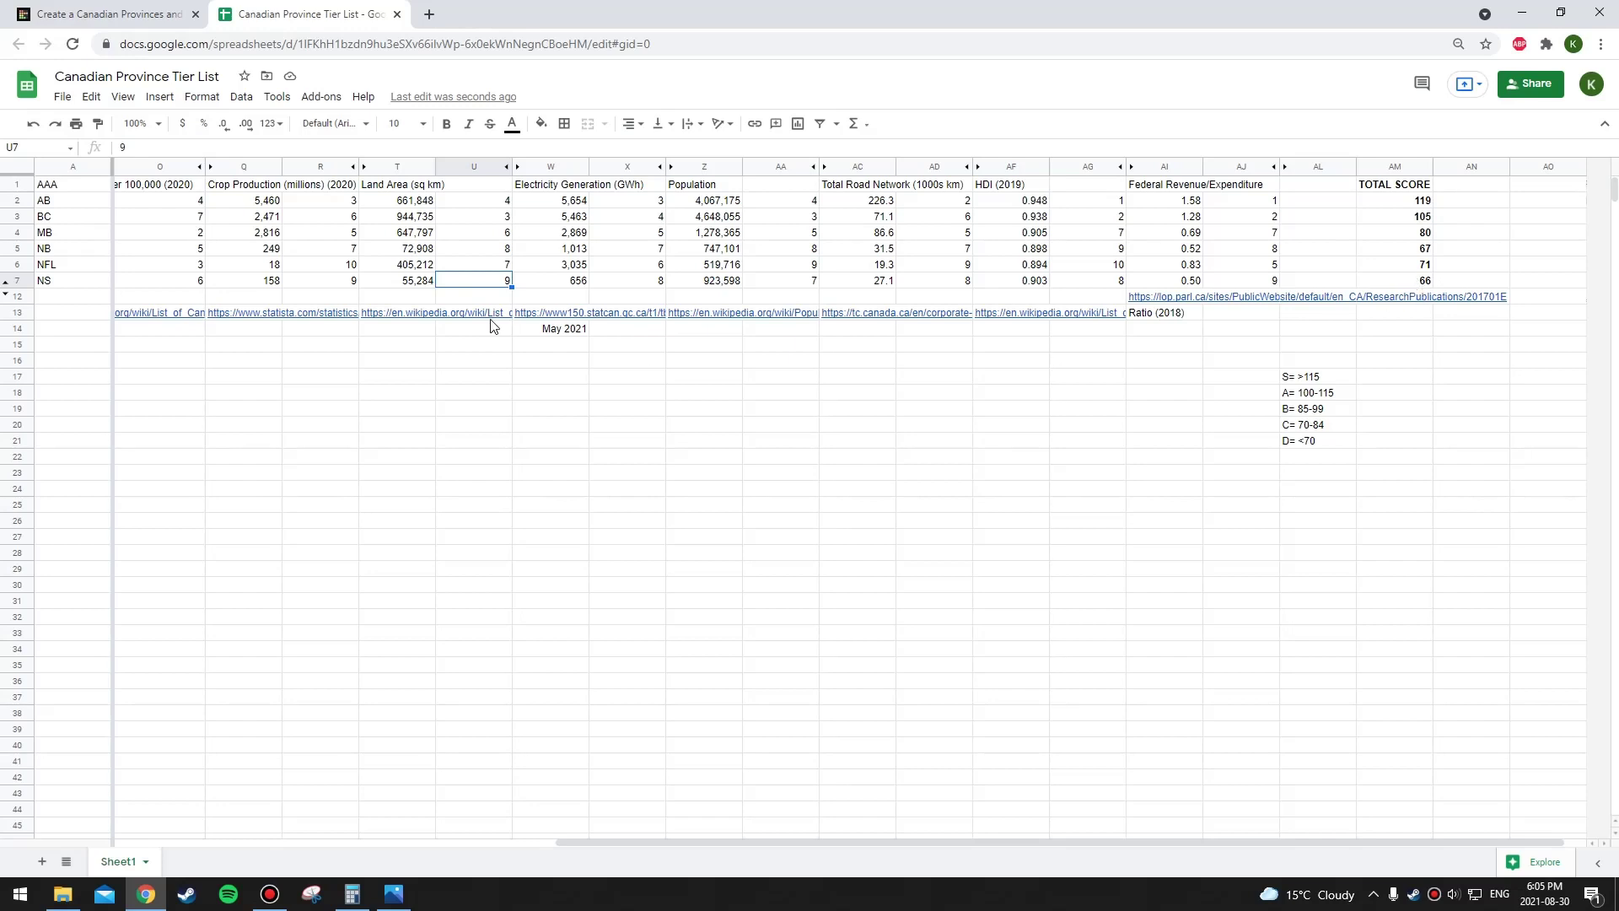
{"action": "left_click", "coordinate": [177, 12]}
{"action": "left_click_drag", "start_coordinate": [936, 645], "coordinate": [579, 559]}
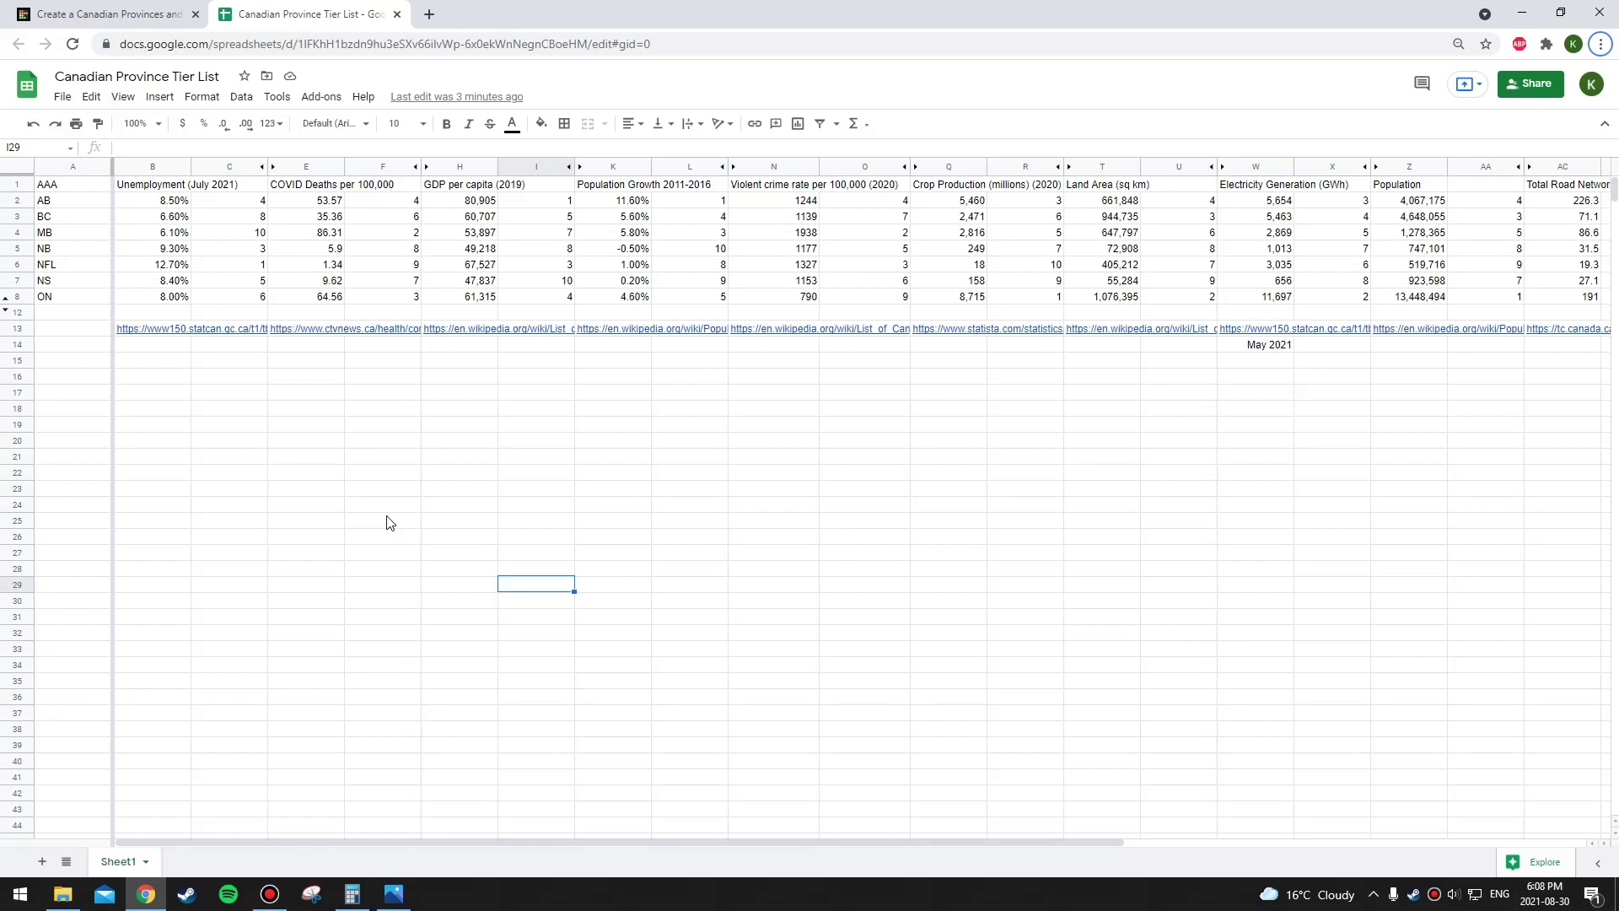
Review Ontario's ranks and total score in the ON row of the spreadsheet, and place the Ontario flag in tier A on TierMaker.
{"action": "left_click", "coordinate": [981, 305]}
{"action": "left_click", "coordinate": [1057, 304]}
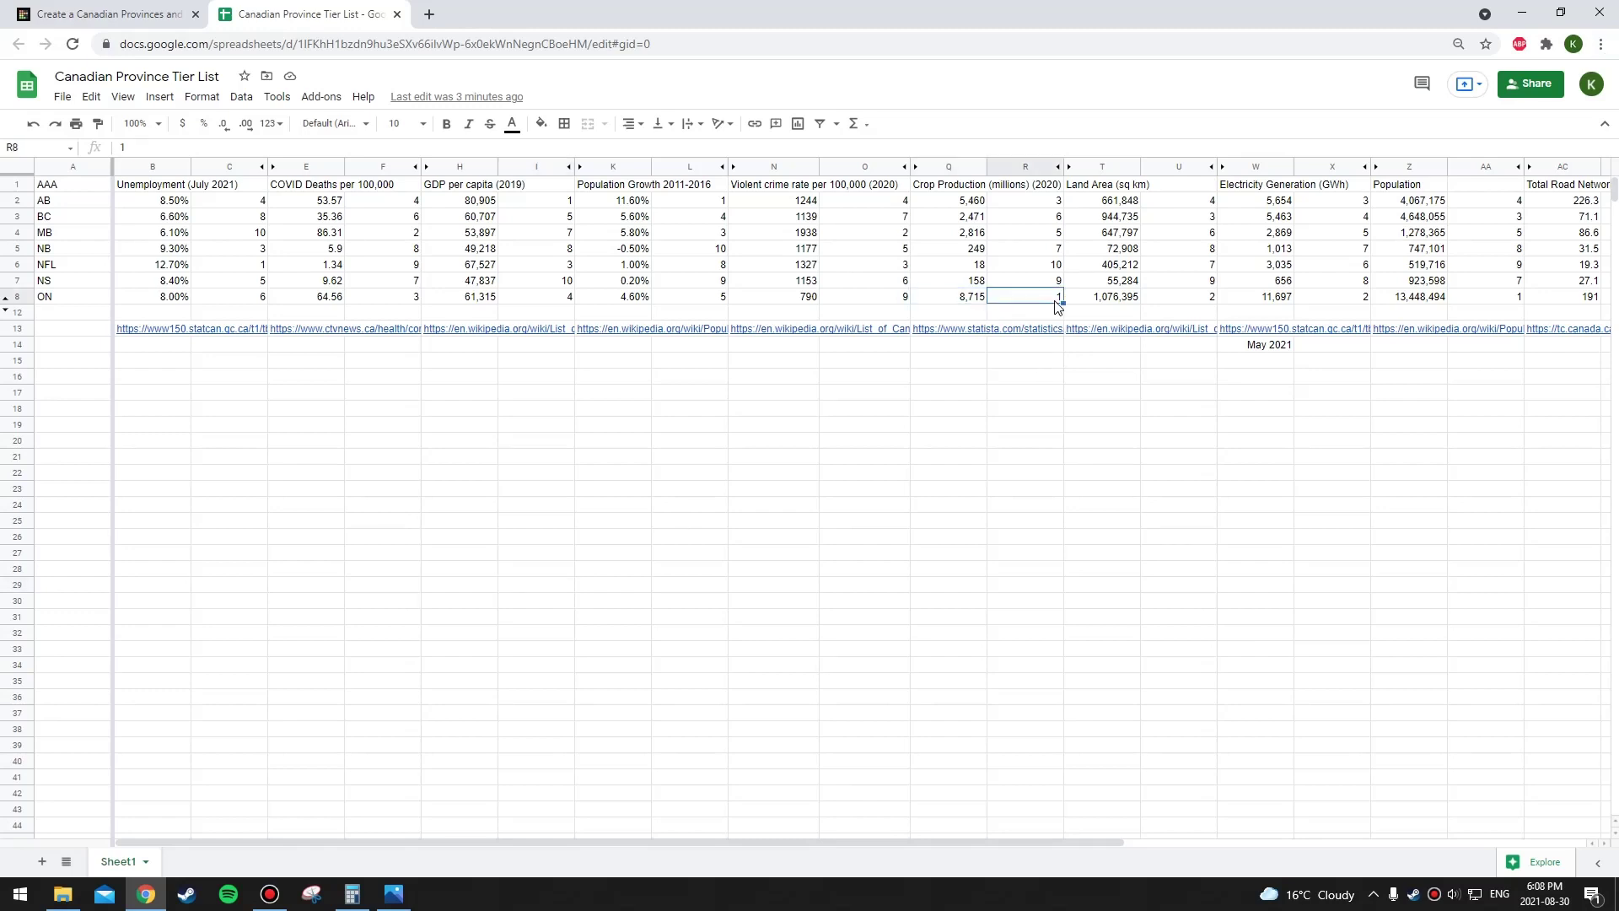
{"action": "left_click_drag", "start_coordinate": [947, 842], "coordinate": [1177, 843]}
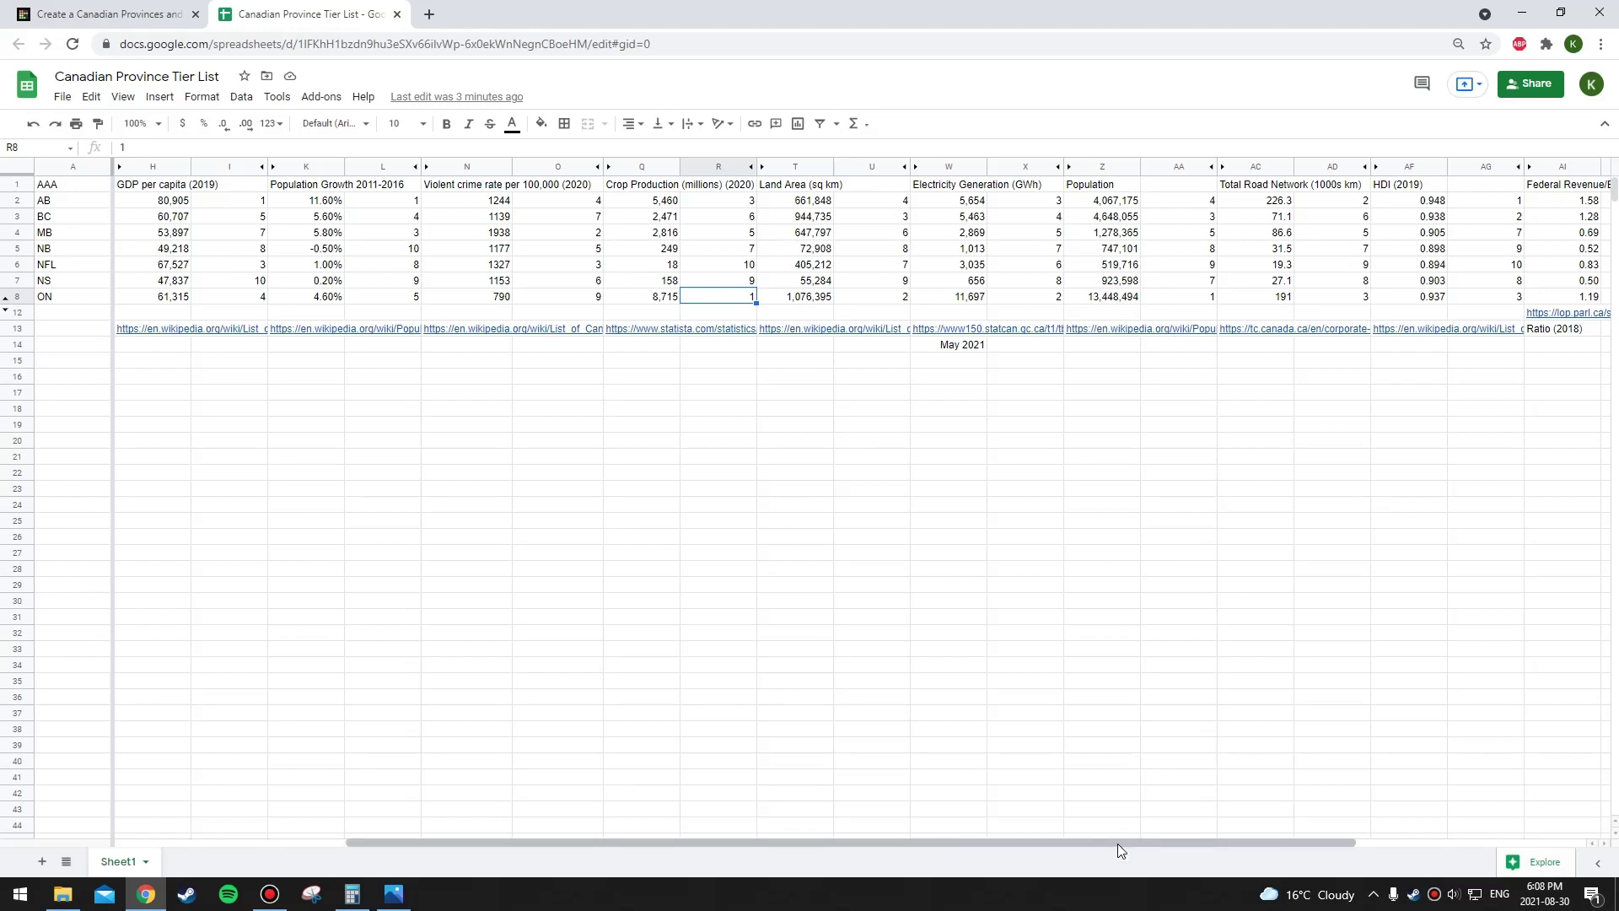
{"action": "left_click_drag", "start_coordinate": [1125, 841], "coordinate": [1267, 844]}
{"action": "left_click", "coordinate": [1124, 301]}
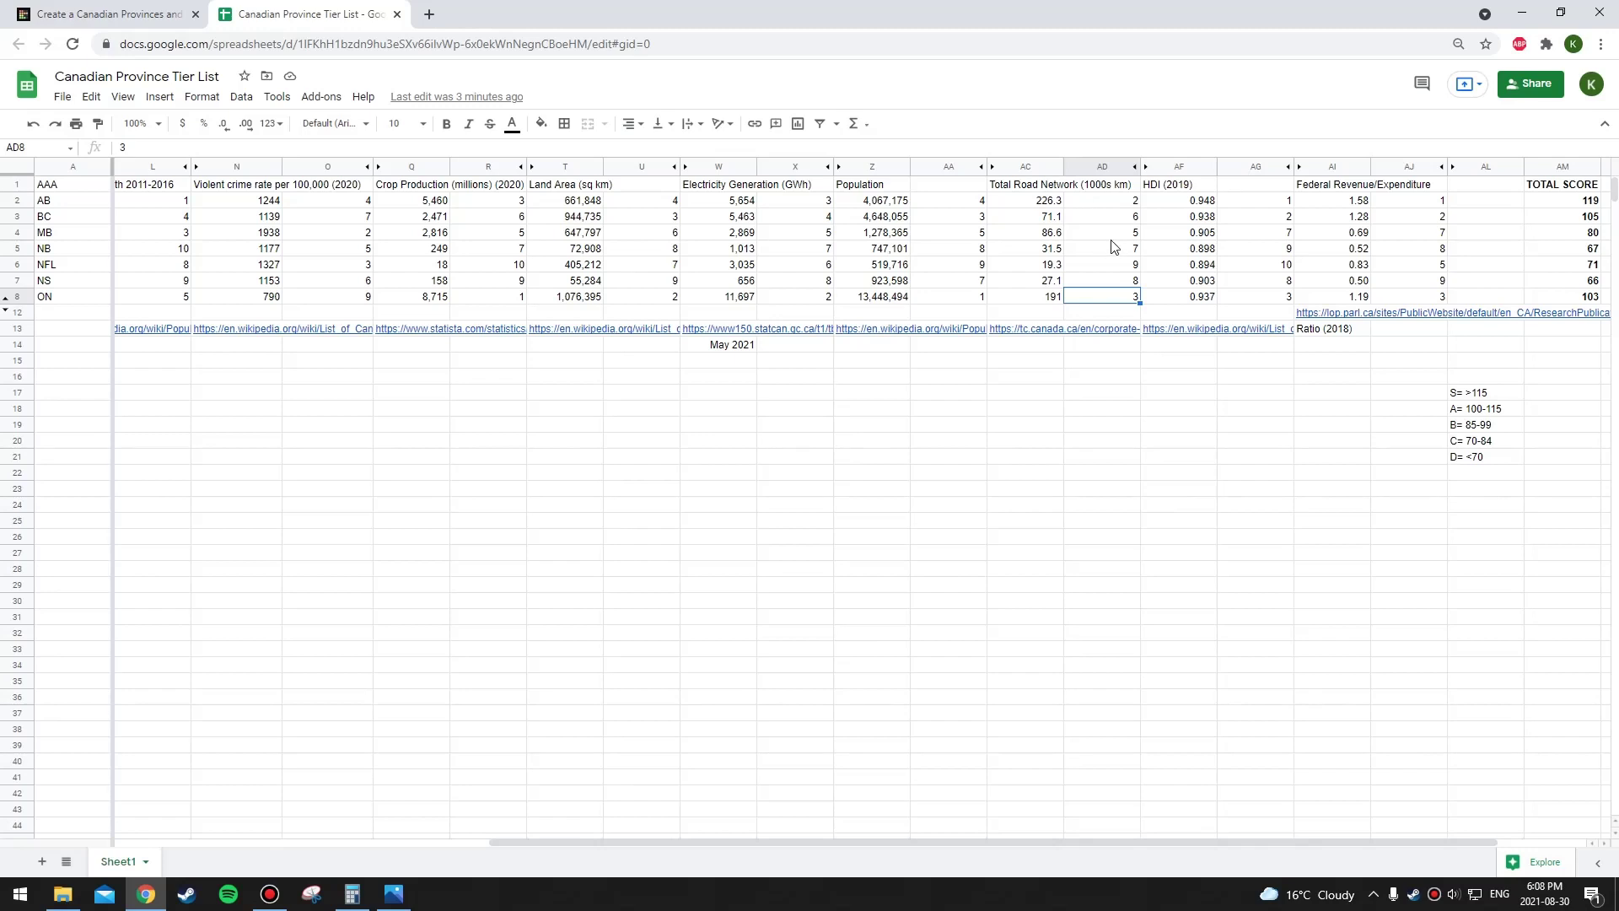
{"action": "left_click", "coordinate": [1276, 302]}
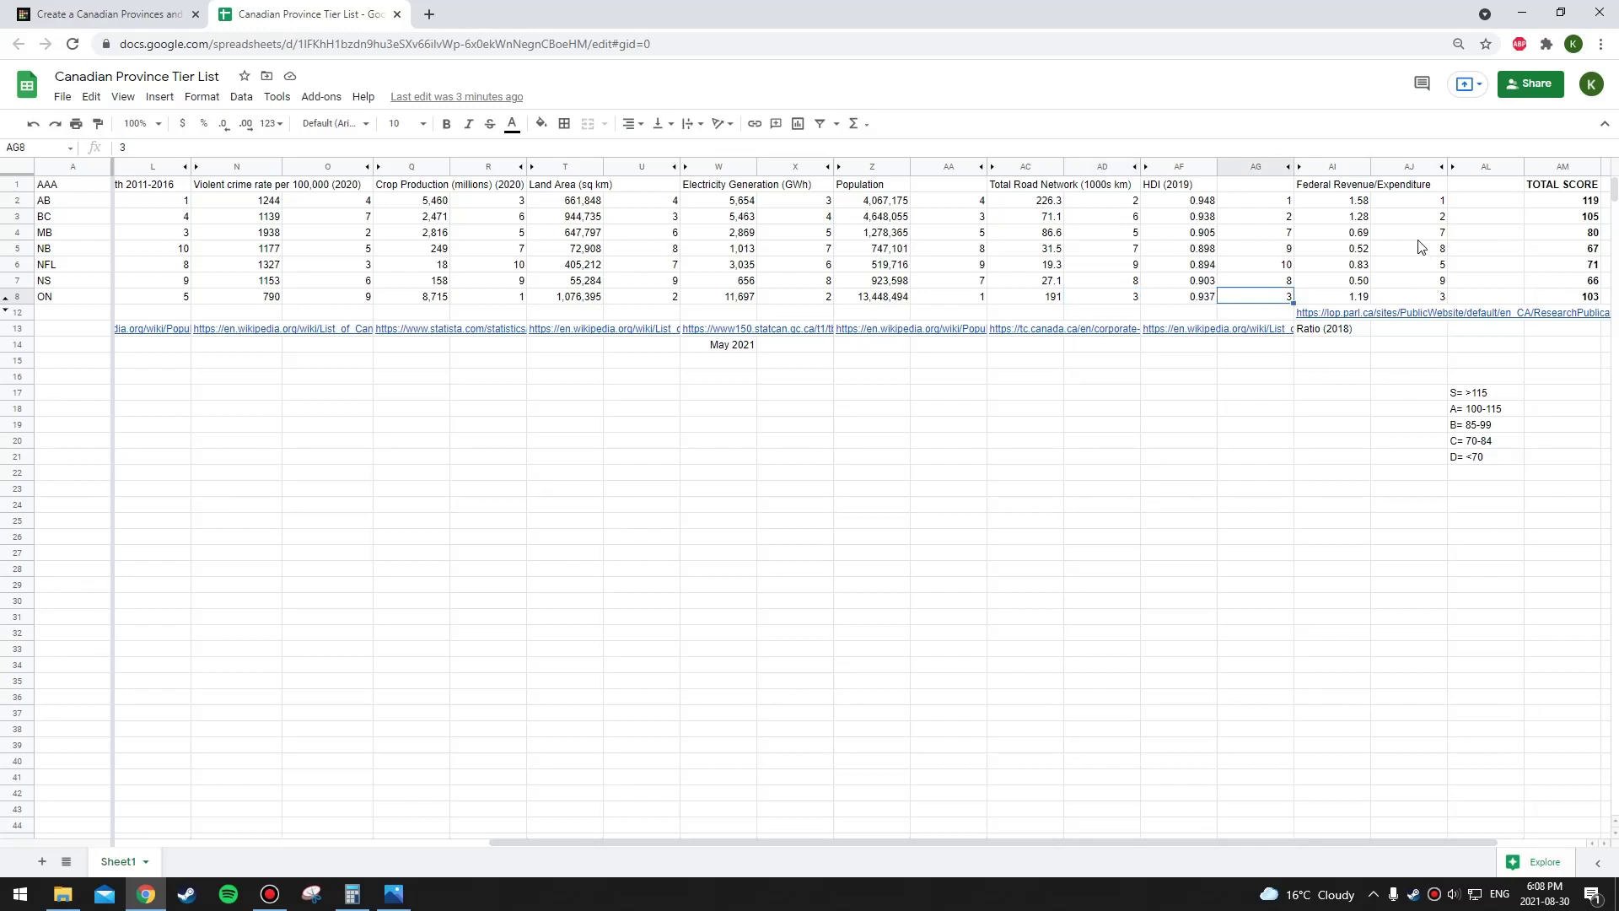
{"action": "left_click", "coordinate": [1421, 300]}
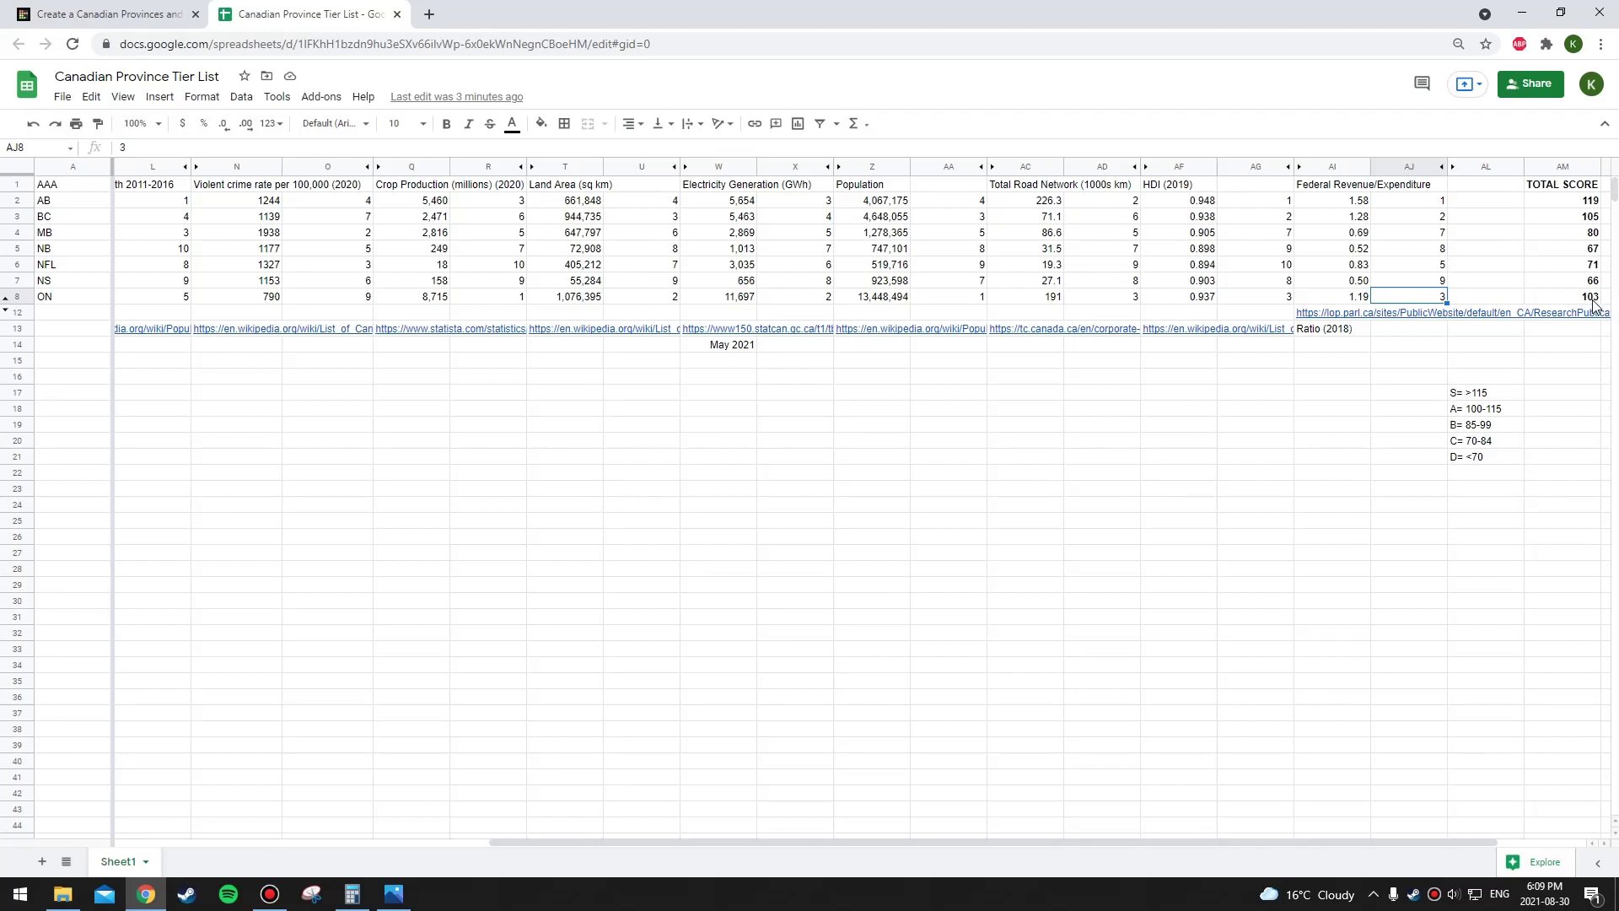
{"action": "left_click", "coordinate": [135, 13]}
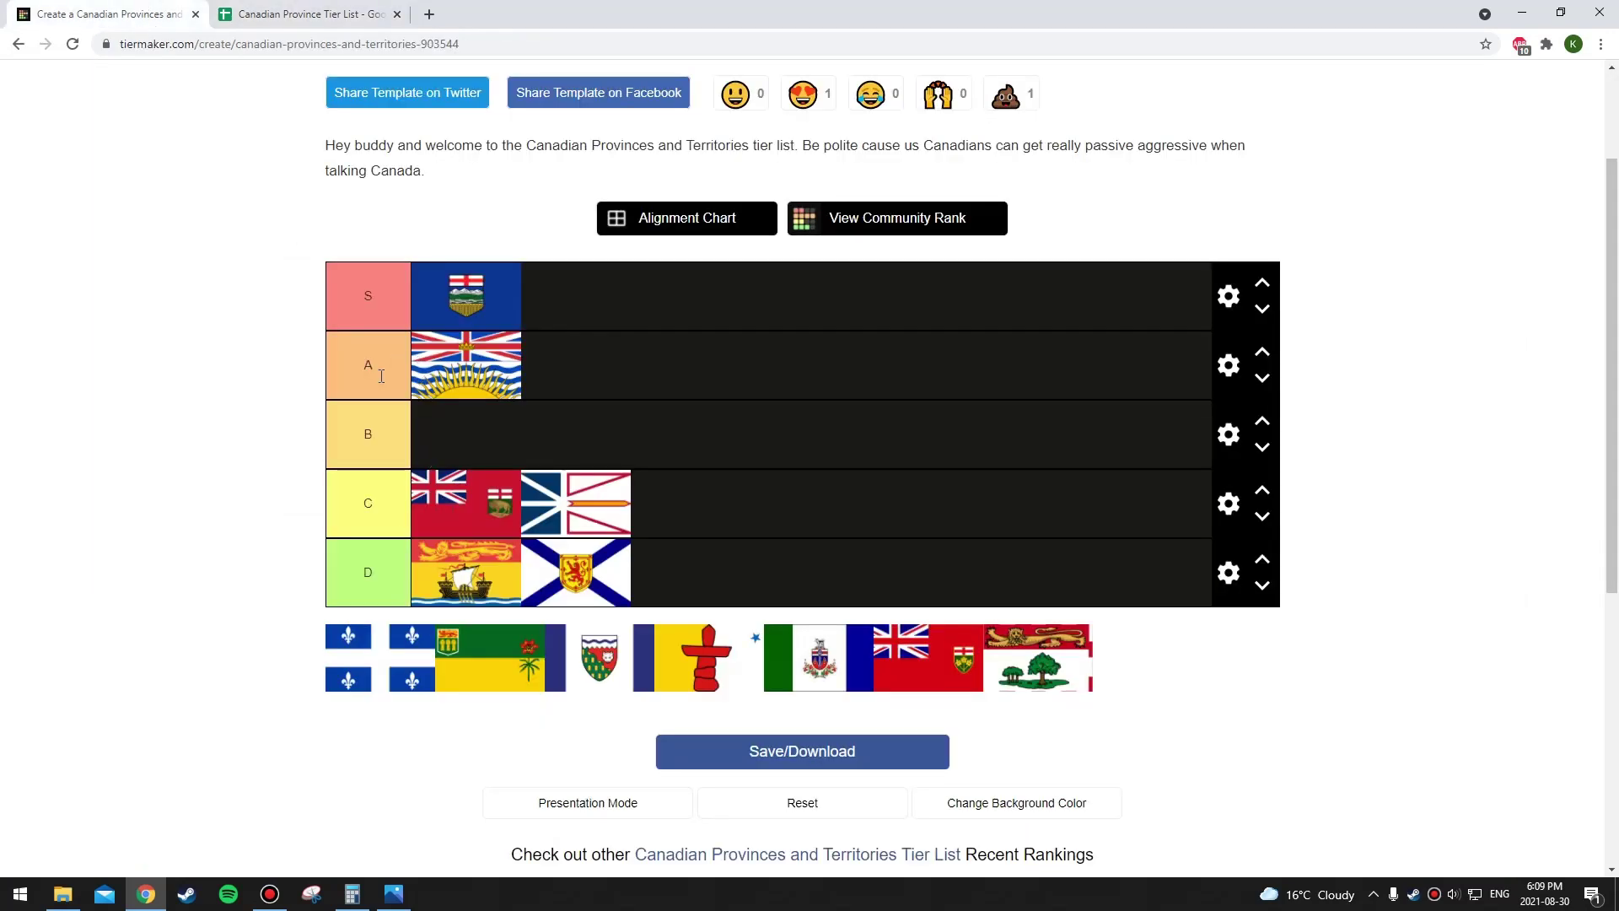
{"action": "left_click_drag", "start_coordinate": [918, 662], "coordinate": [665, 381]}
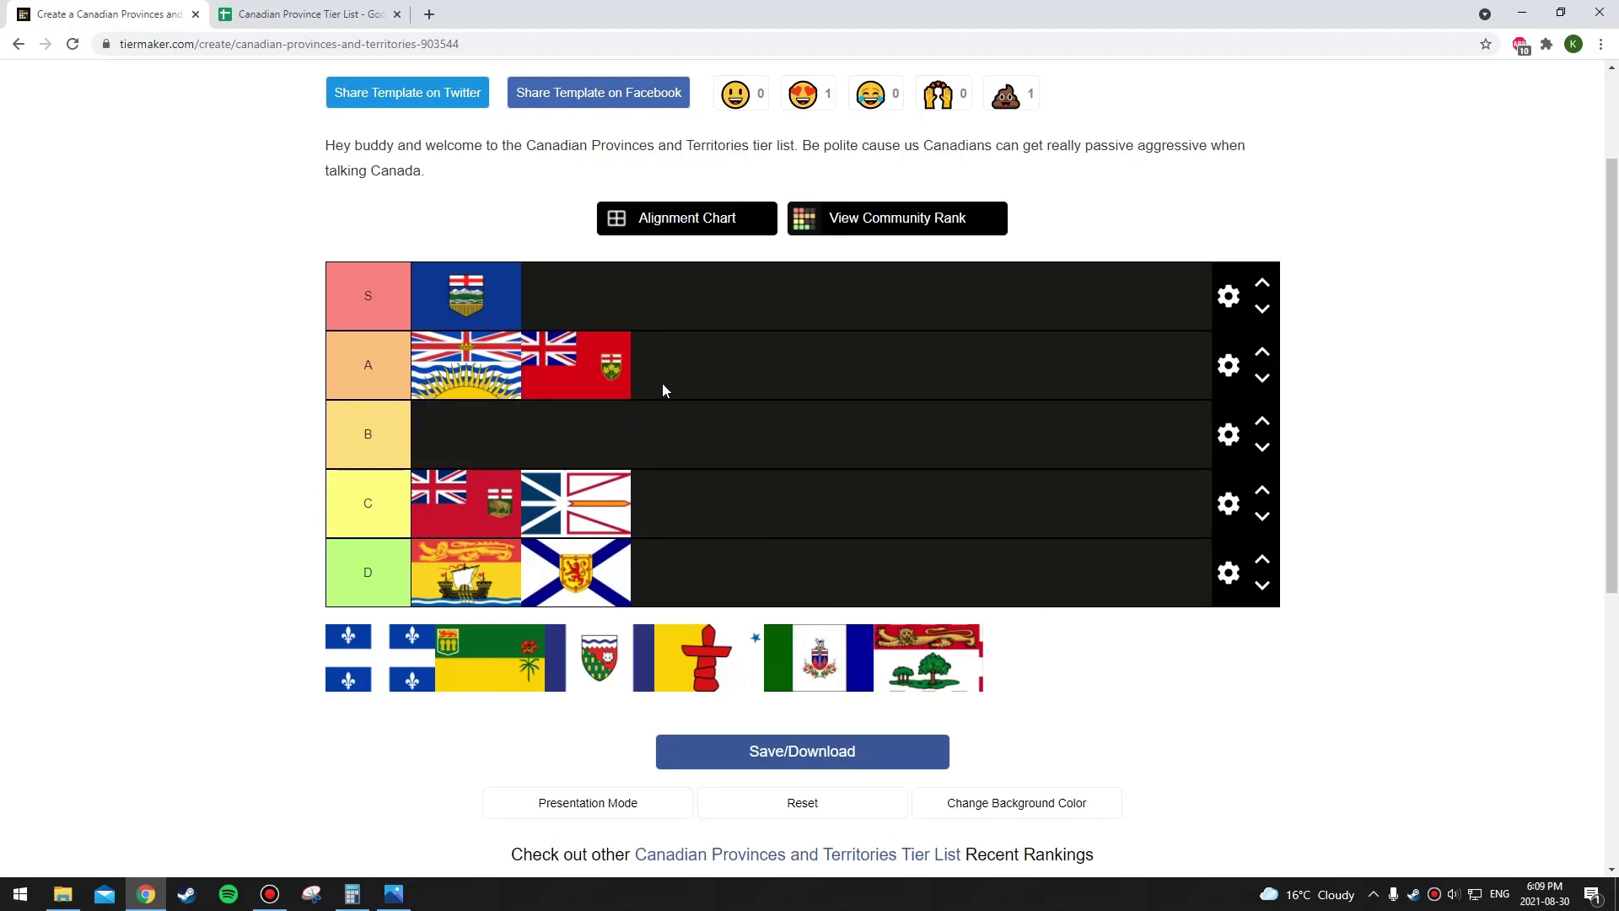
Review Prince Edward Island's PEI row and total score in the Google Sheets spreadsheet, and place its flag in tier B on TierMaker.
{"action": "key", "text": "ctrl+Tab"}
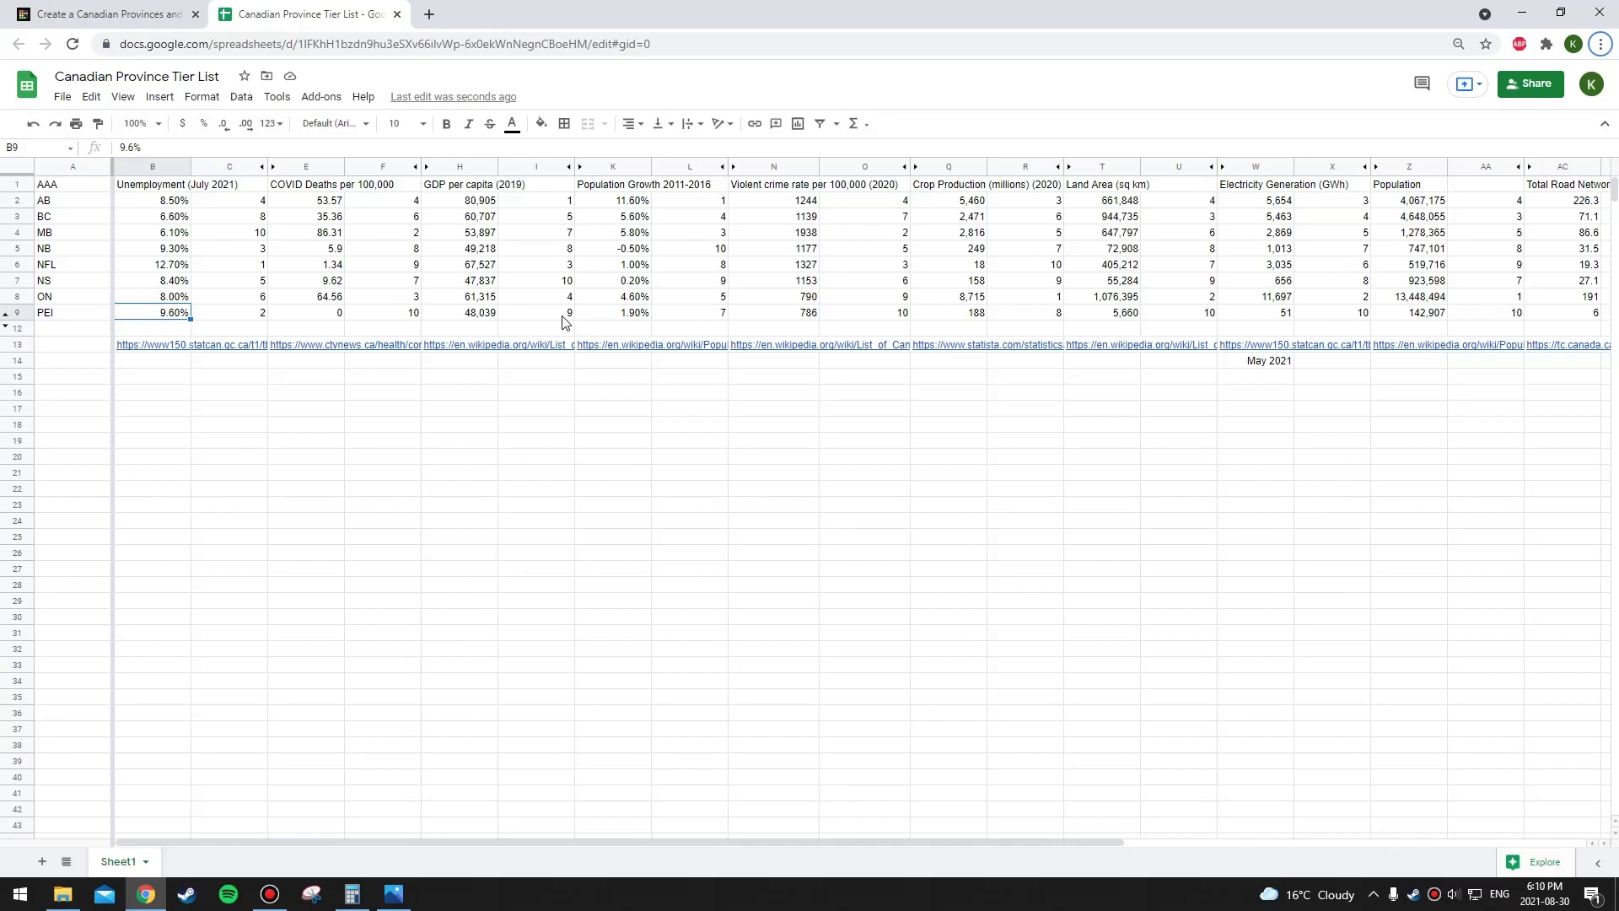
{"action": "left_click", "coordinate": [722, 314]}
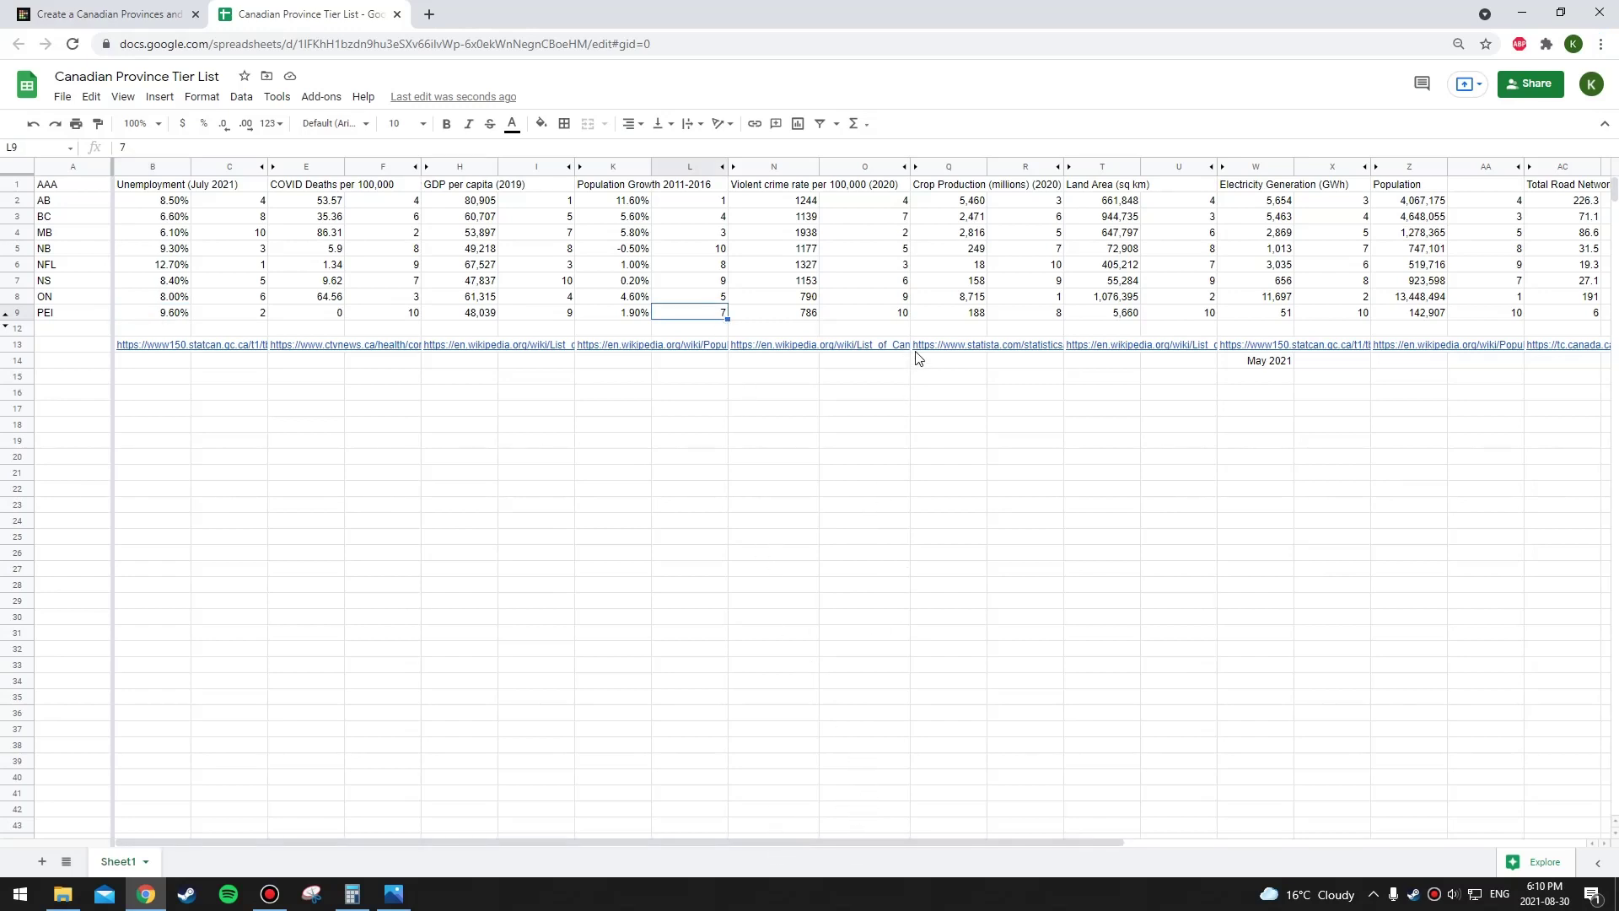
{"action": "left_click", "coordinate": [894, 317]}
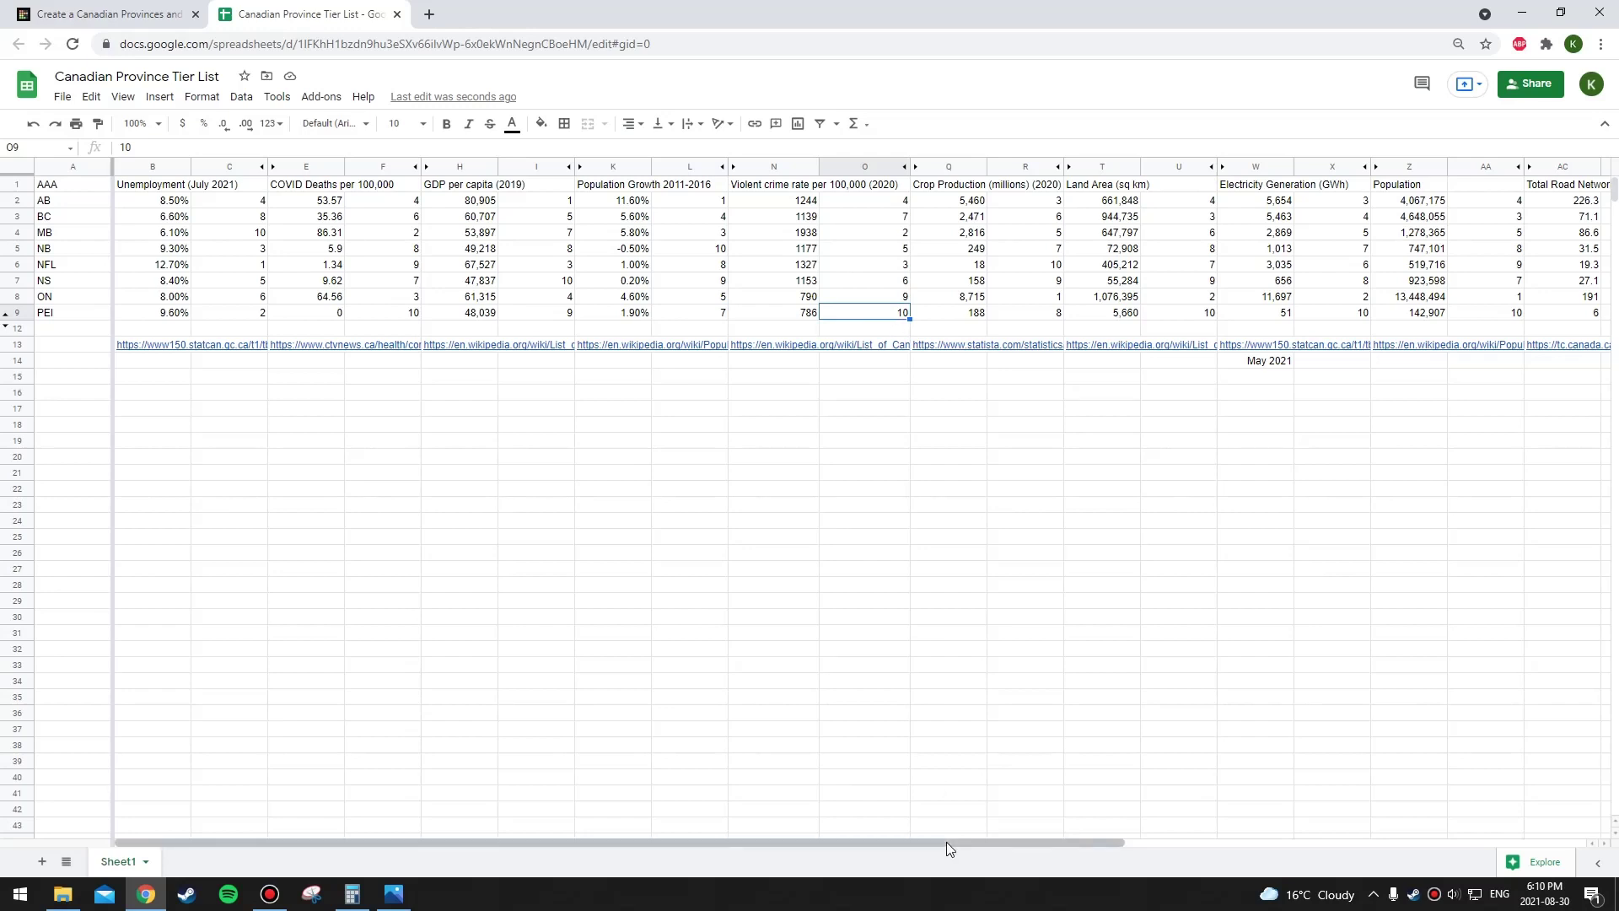
{"action": "left_click_drag", "start_coordinate": [955, 843], "coordinate": [1059, 844]}
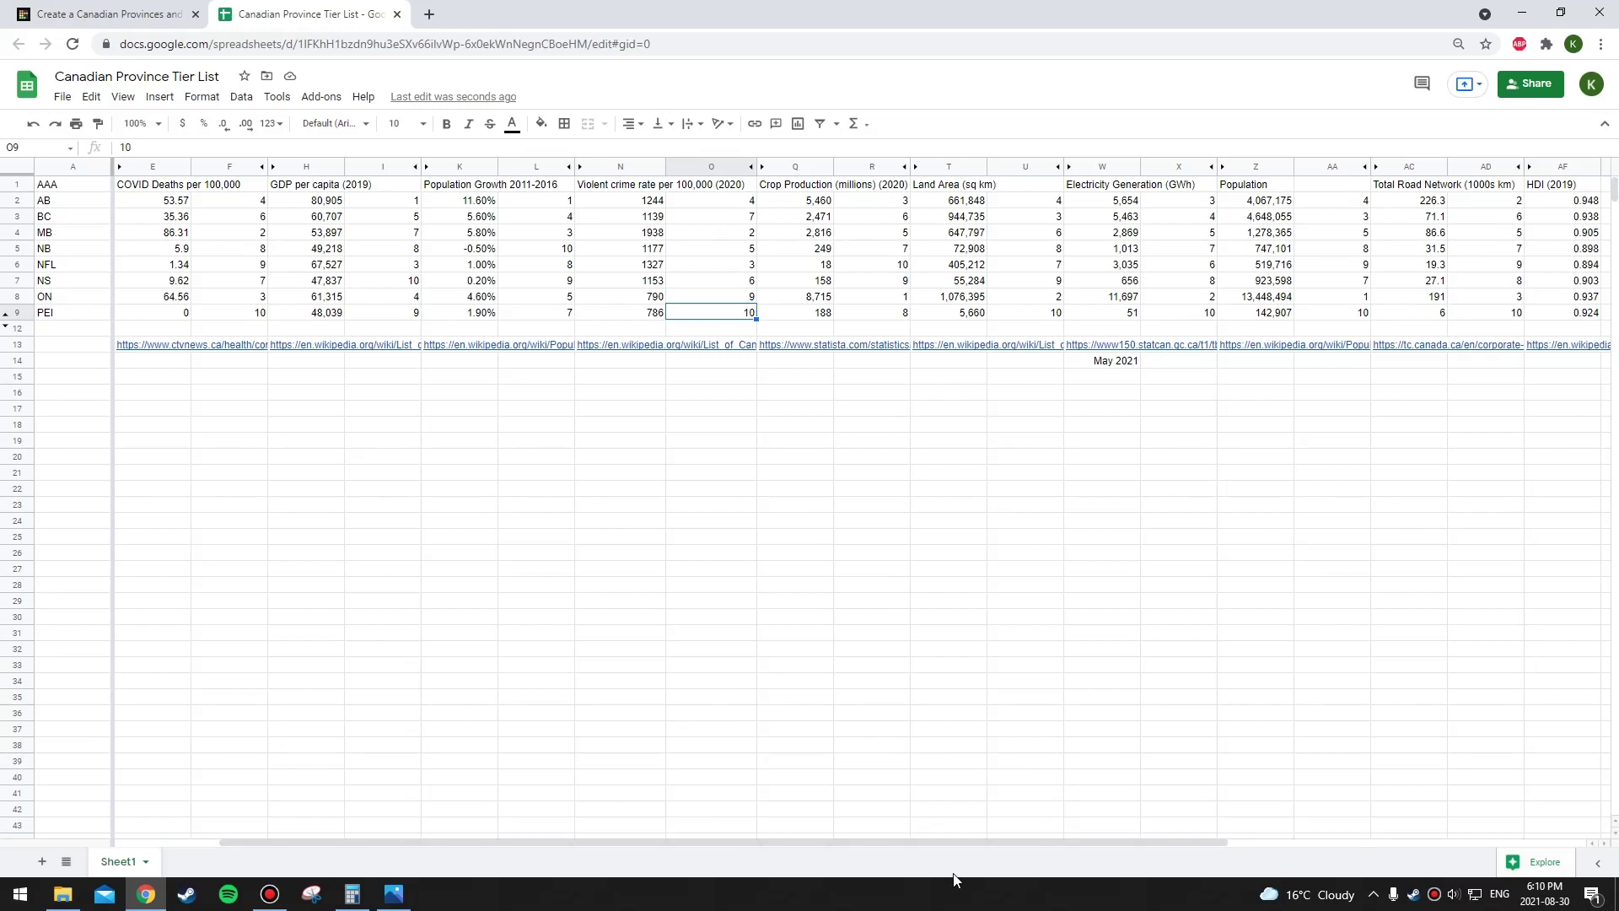
{"action": "left_click_drag", "start_coordinate": [963, 841], "coordinate": [1051, 843]}
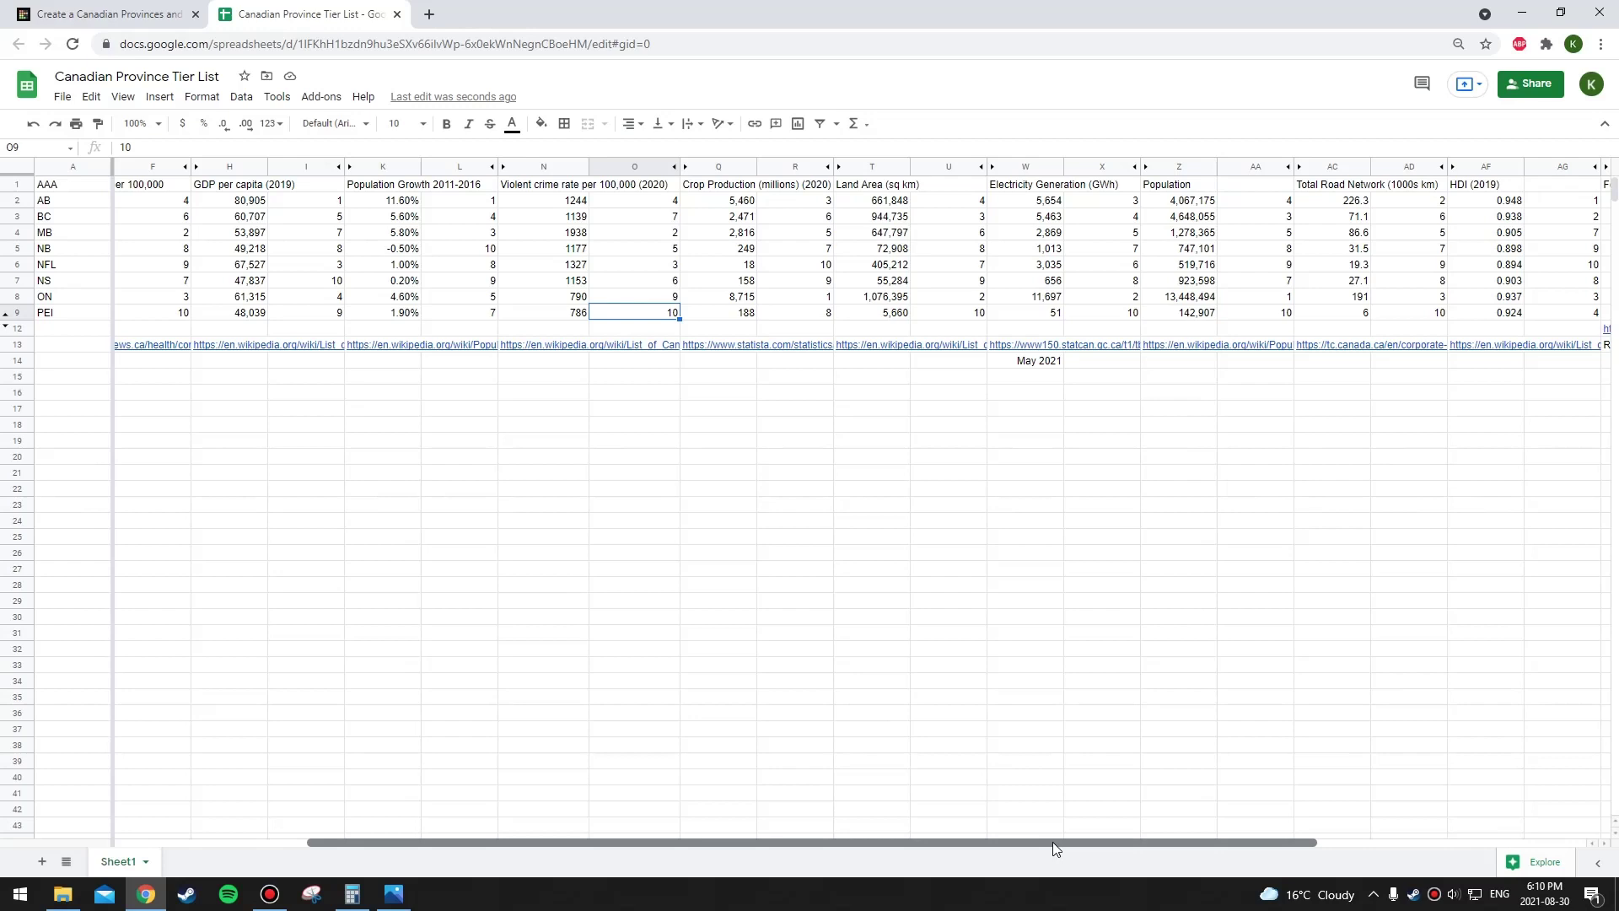
{"action": "left_click_drag", "start_coordinate": [1054, 842], "coordinate": [1081, 841]}
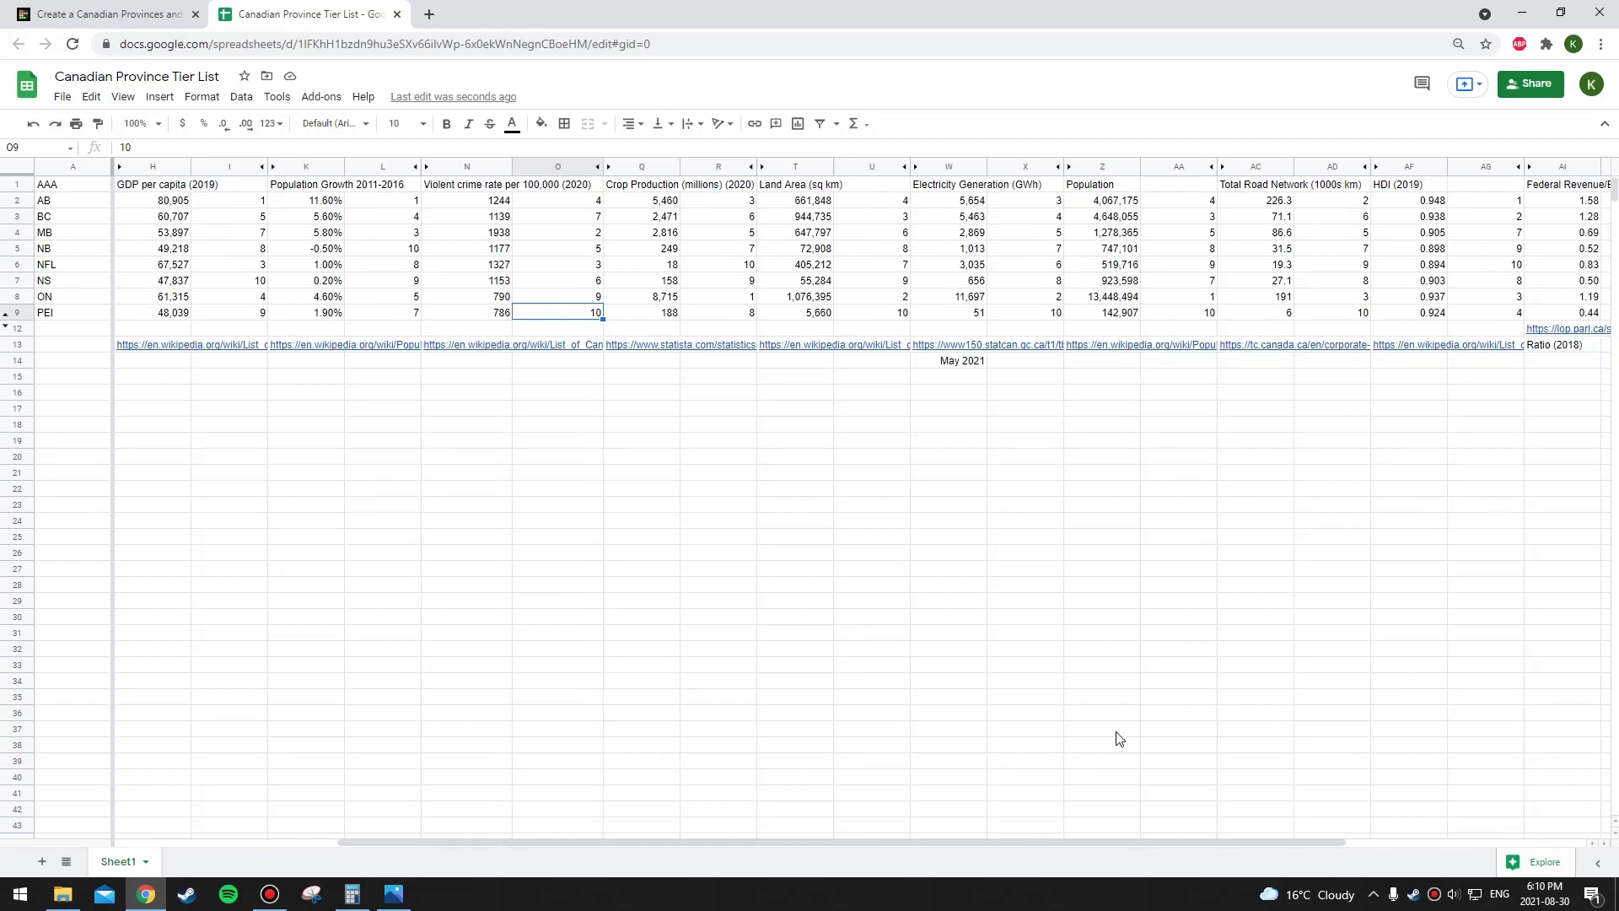
{"action": "left_click_drag", "start_coordinate": [1121, 839], "coordinate": [1221, 827]}
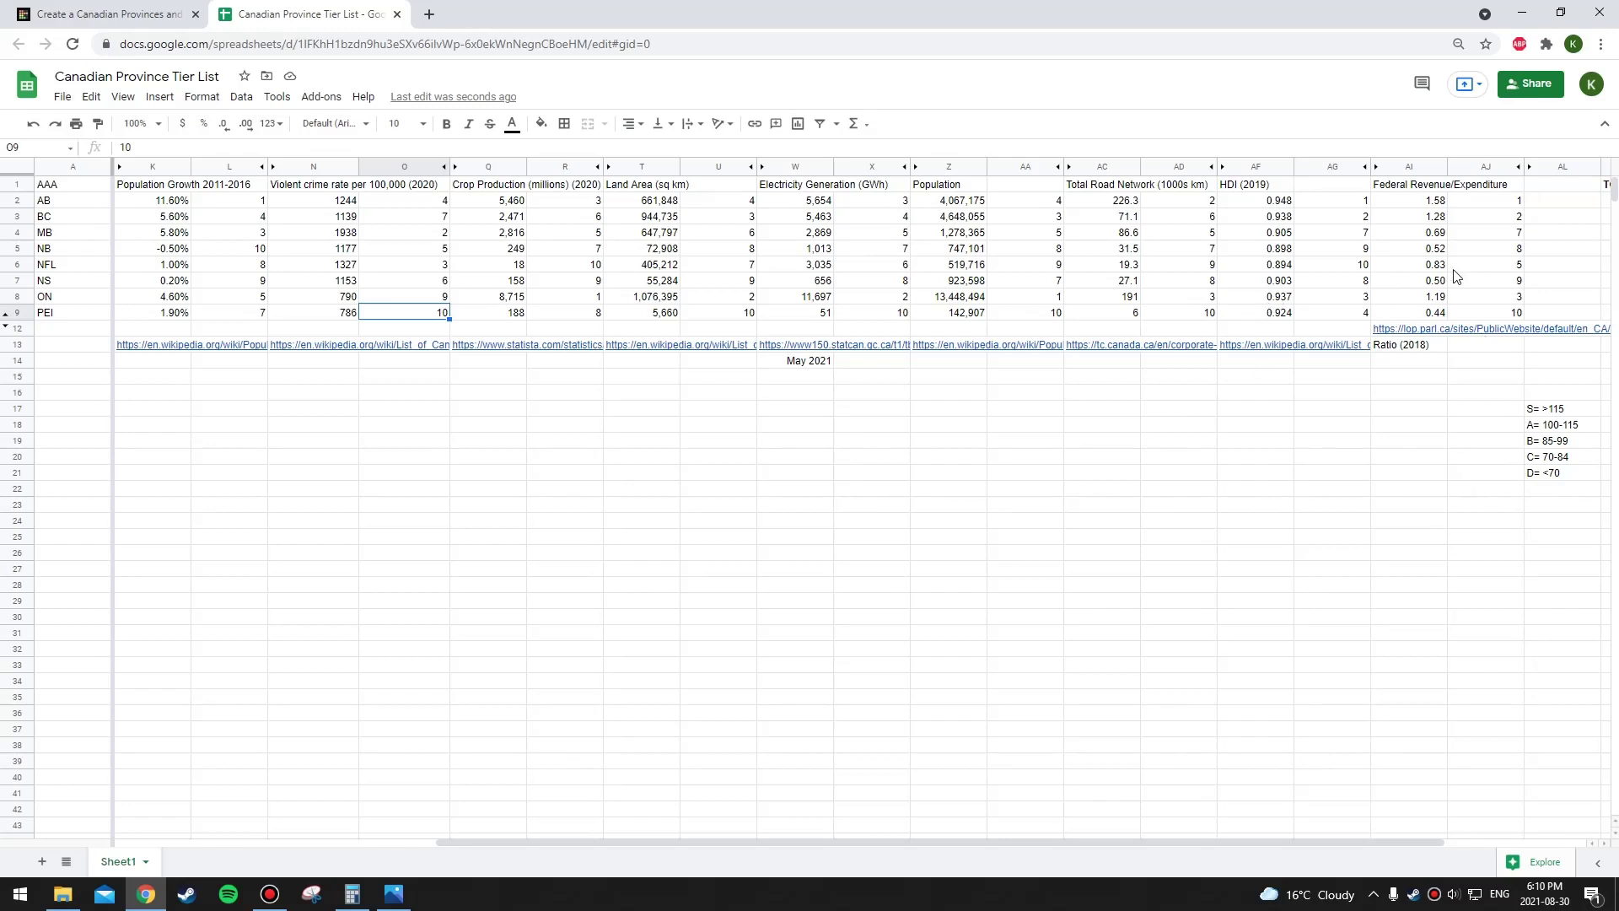
{"action": "left_click_drag", "start_coordinate": [1070, 843], "coordinate": [1145, 842]}
{"action": "left_click", "coordinate": [1405, 313]}
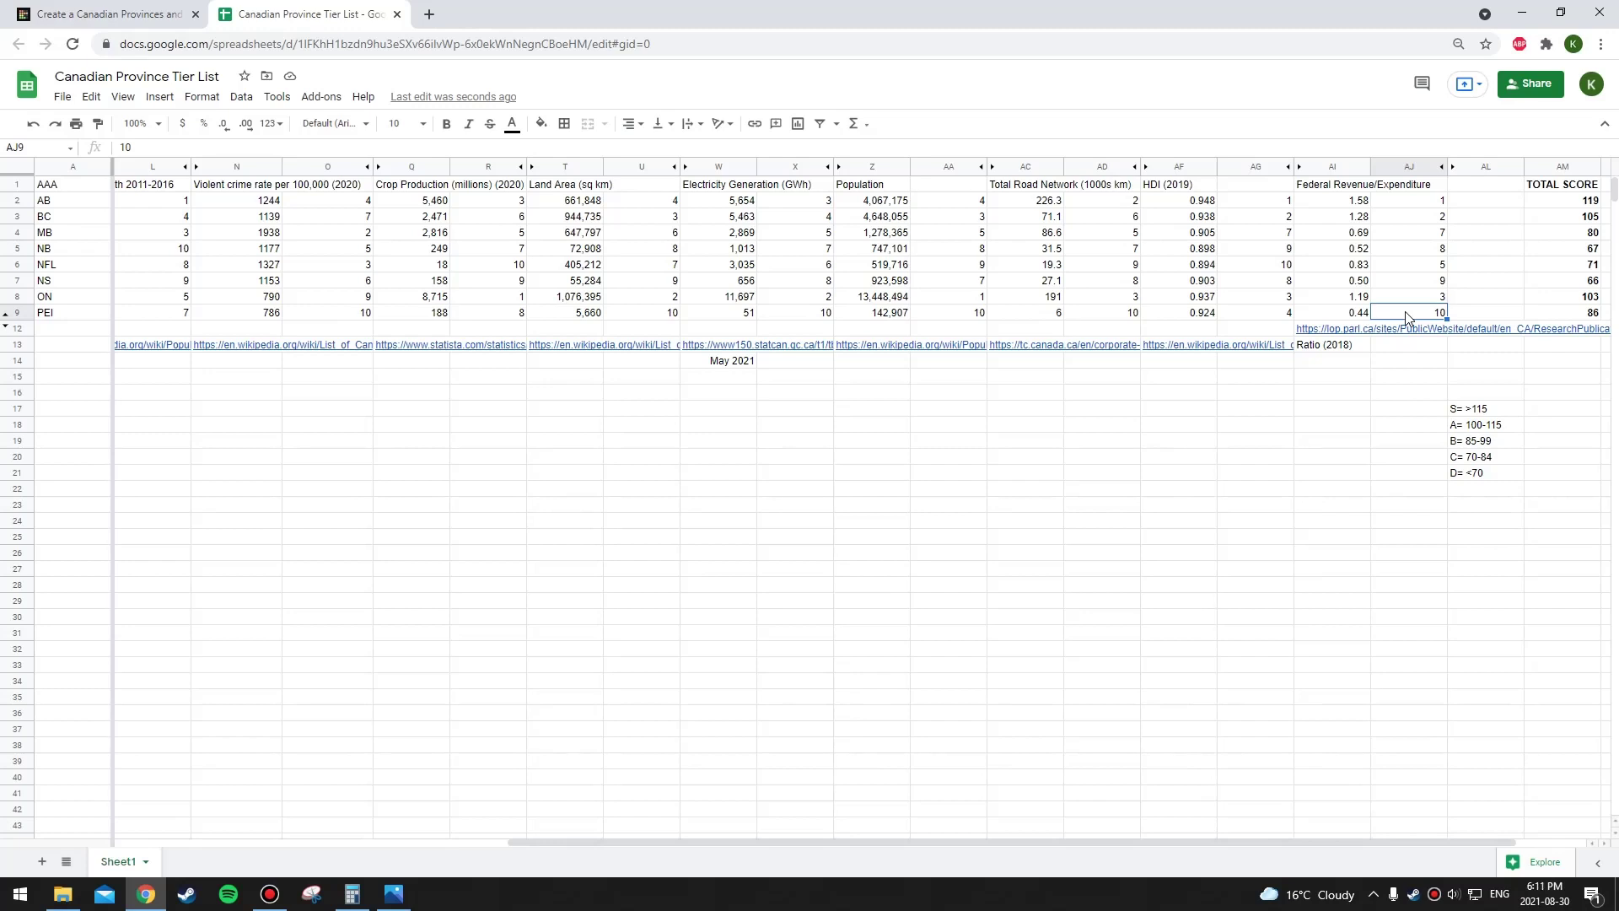
{"action": "left_click", "coordinate": [114, 14]}
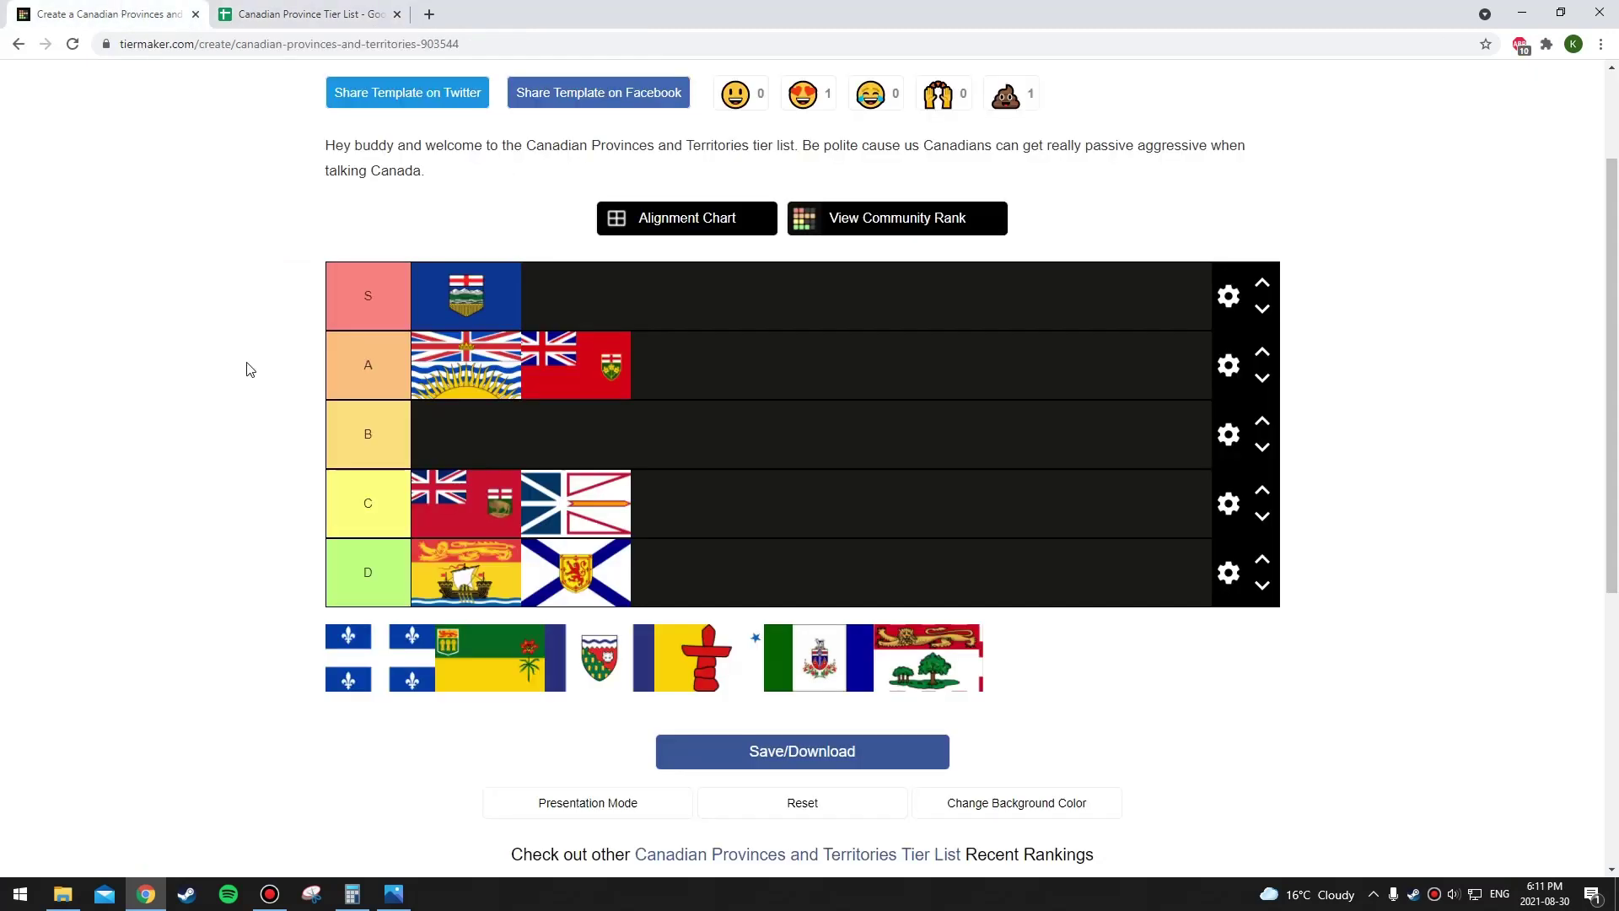
{"action": "left_click_drag", "start_coordinate": [924, 668], "coordinate": [735, 427]}
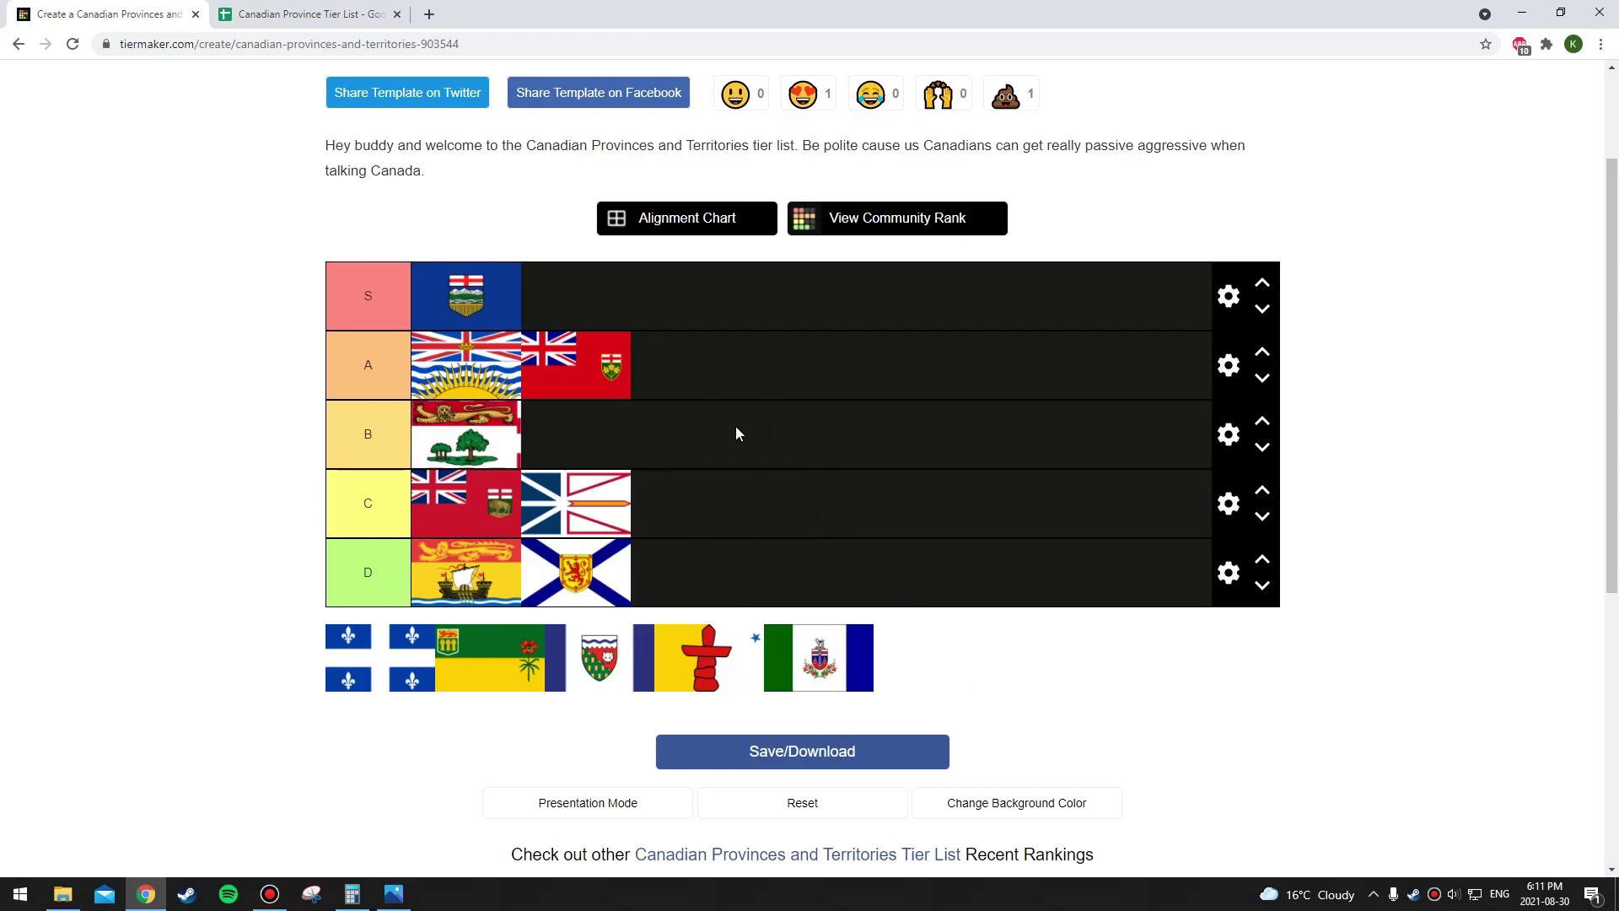
Check Quebec's QC row and total score in the Google Sheets spreadsheet, and place its flag in tier C on TierMaker.
{"action": "key", "text": "ctrl+Tab"}
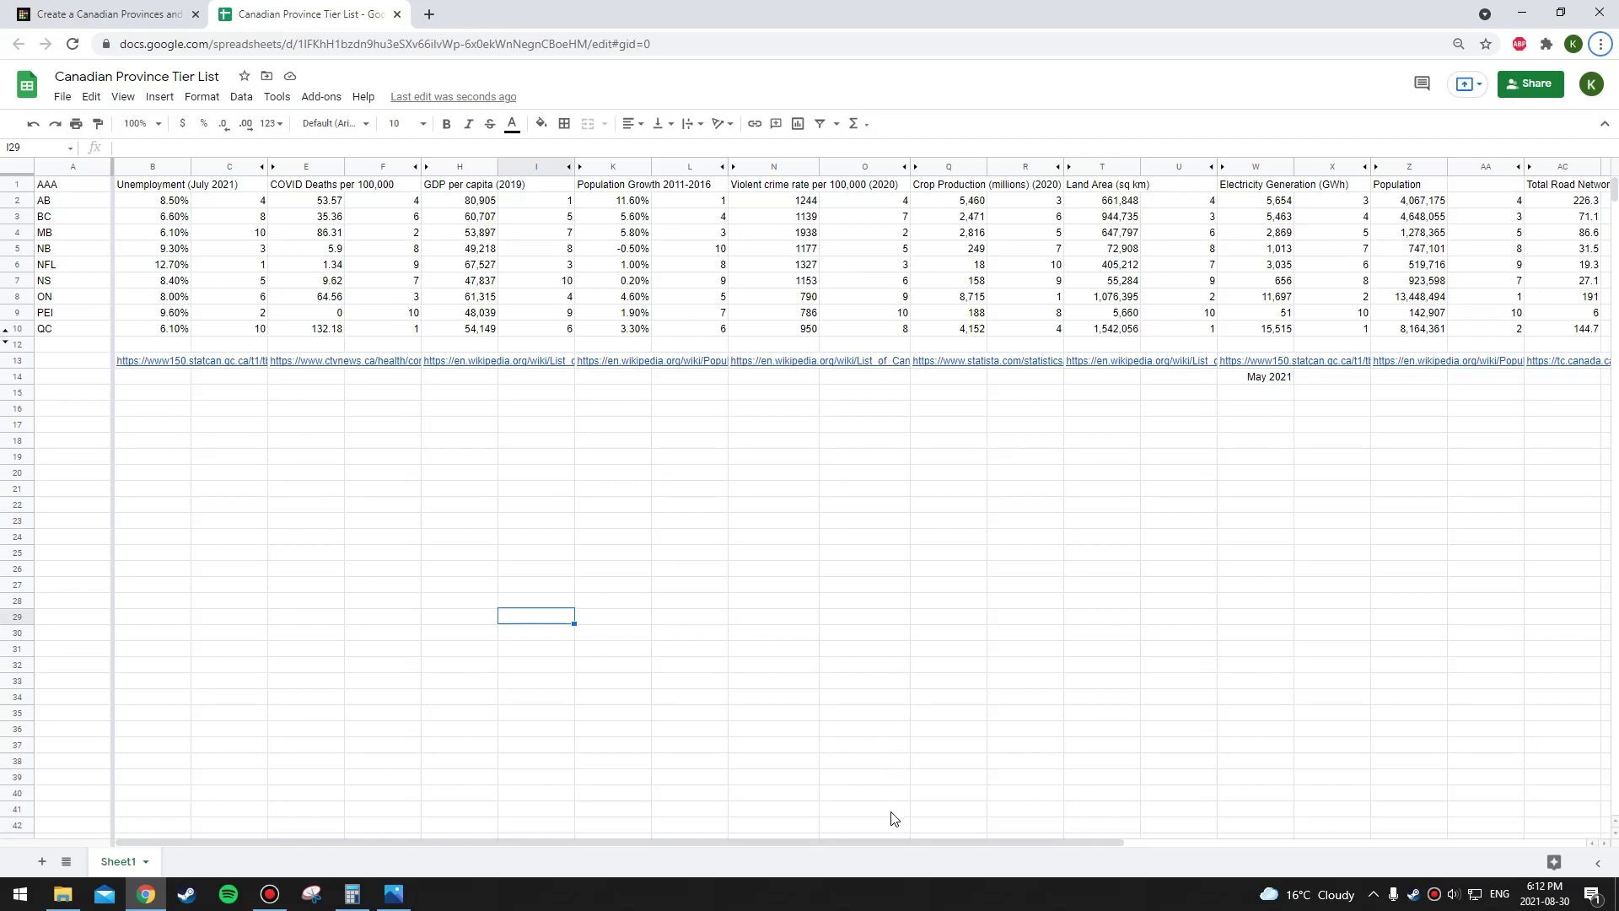
{"action": "left_click_drag", "start_coordinate": [894, 842], "coordinate": [1076, 829]}
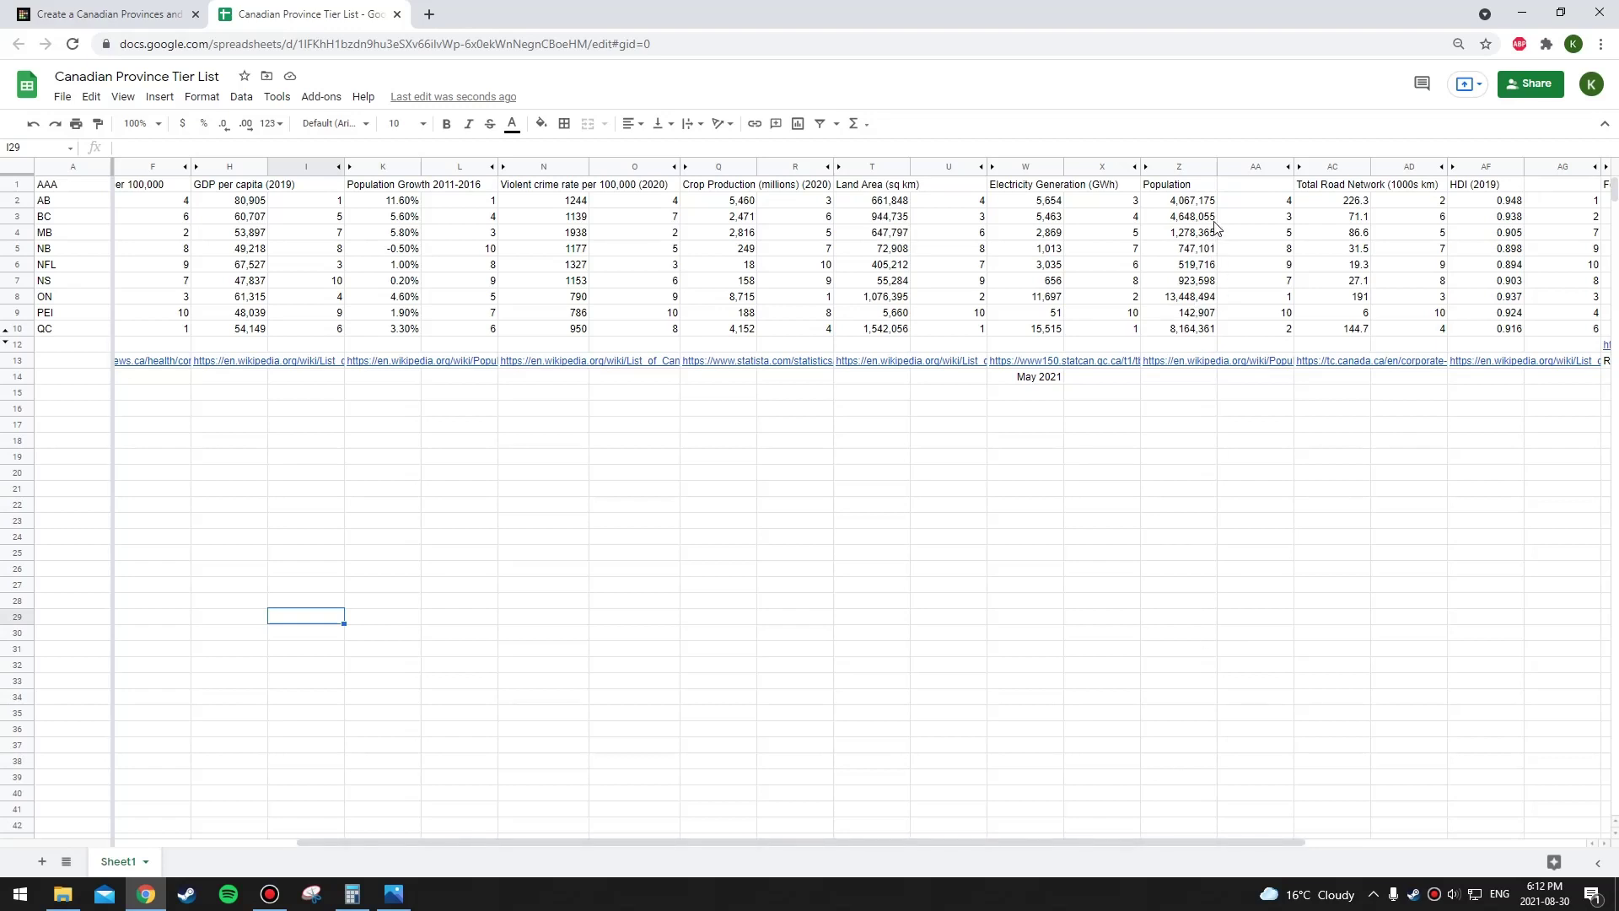
{"action": "left_click_drag", "start_coordinate": [1176, 843], "coordinate": [1323, 845]}
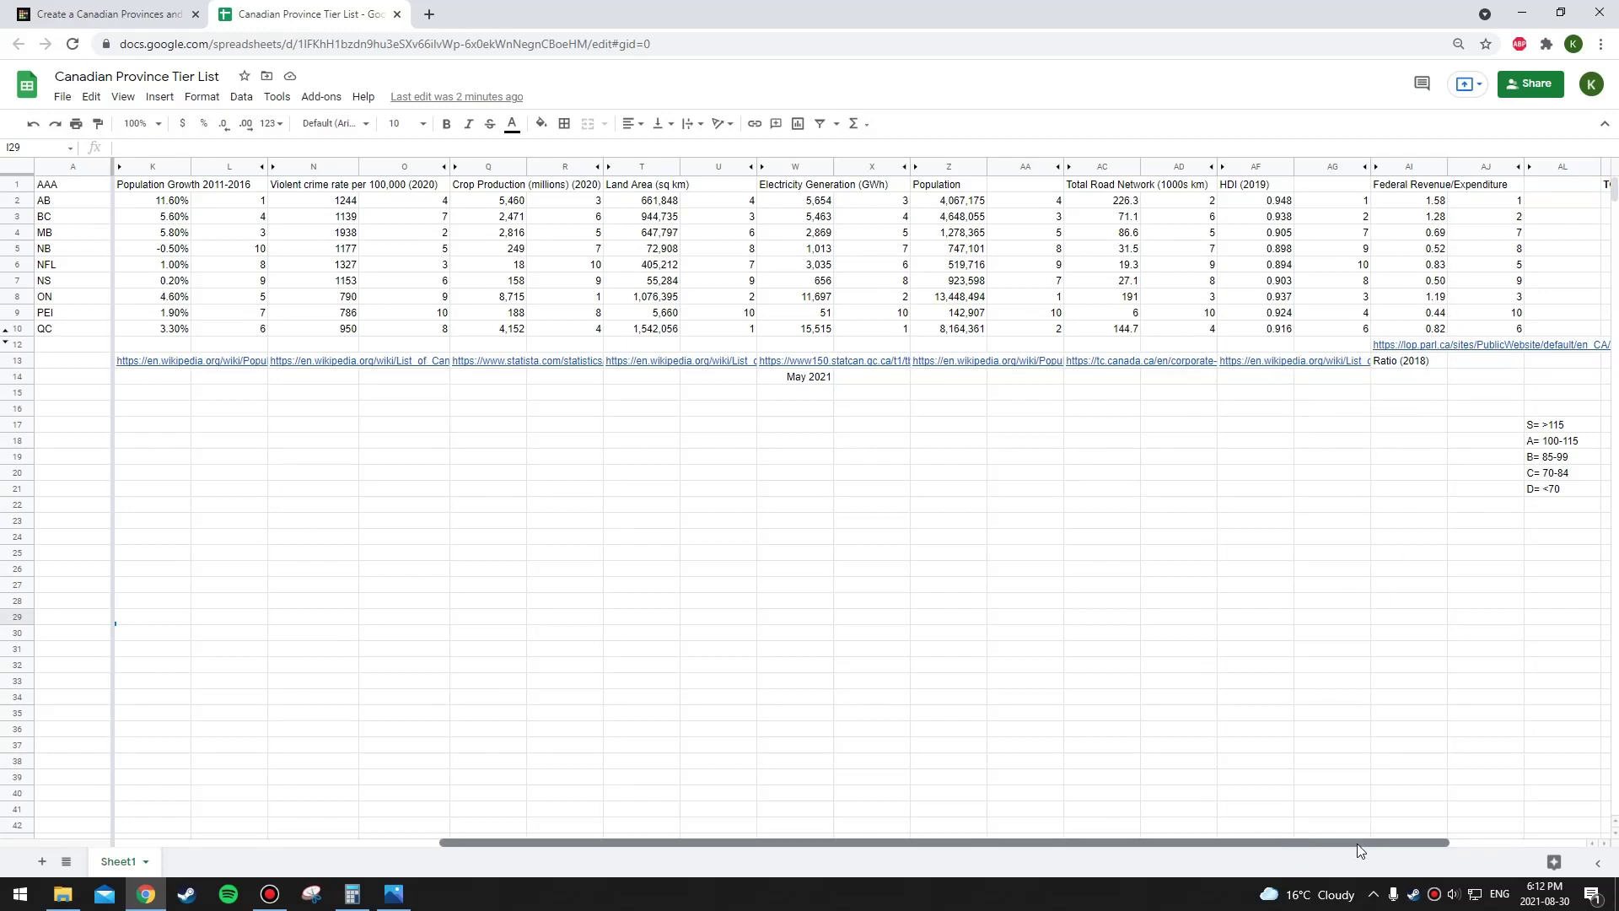
{"action": "left_click_drag", "start_coordinate": [1262, 842], "coordinate": [1385, 841]}
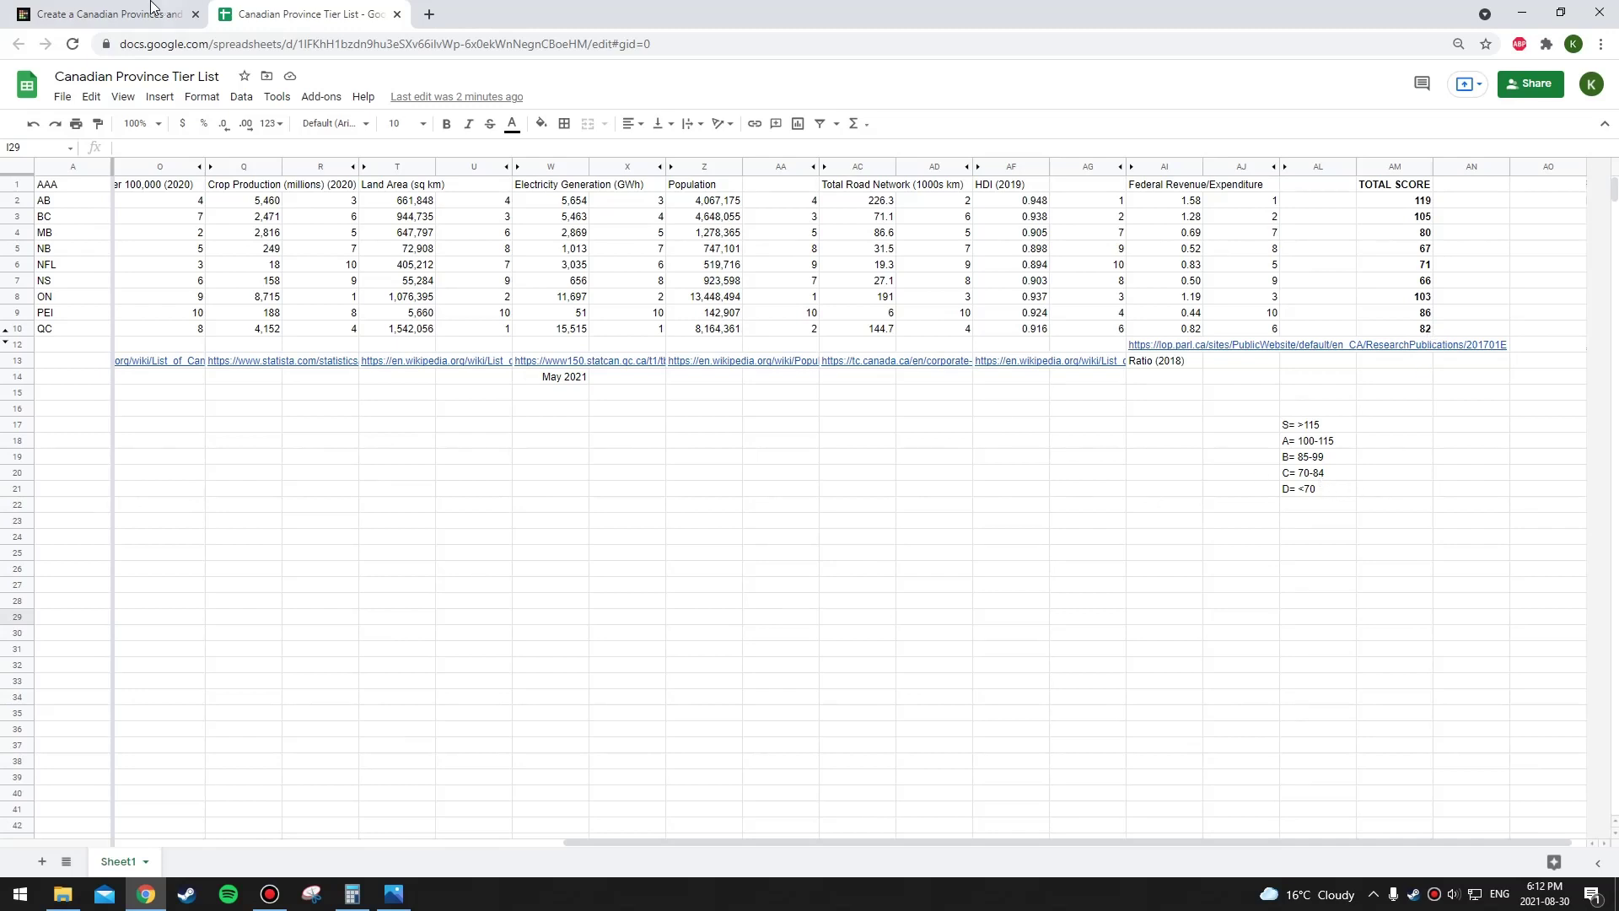
{"action": "key", "text": "ctrl+shift+Tab"}
{"action": "left_click_drag", "start_coordinate": [380, 666], "coordinate": [761, 513]}
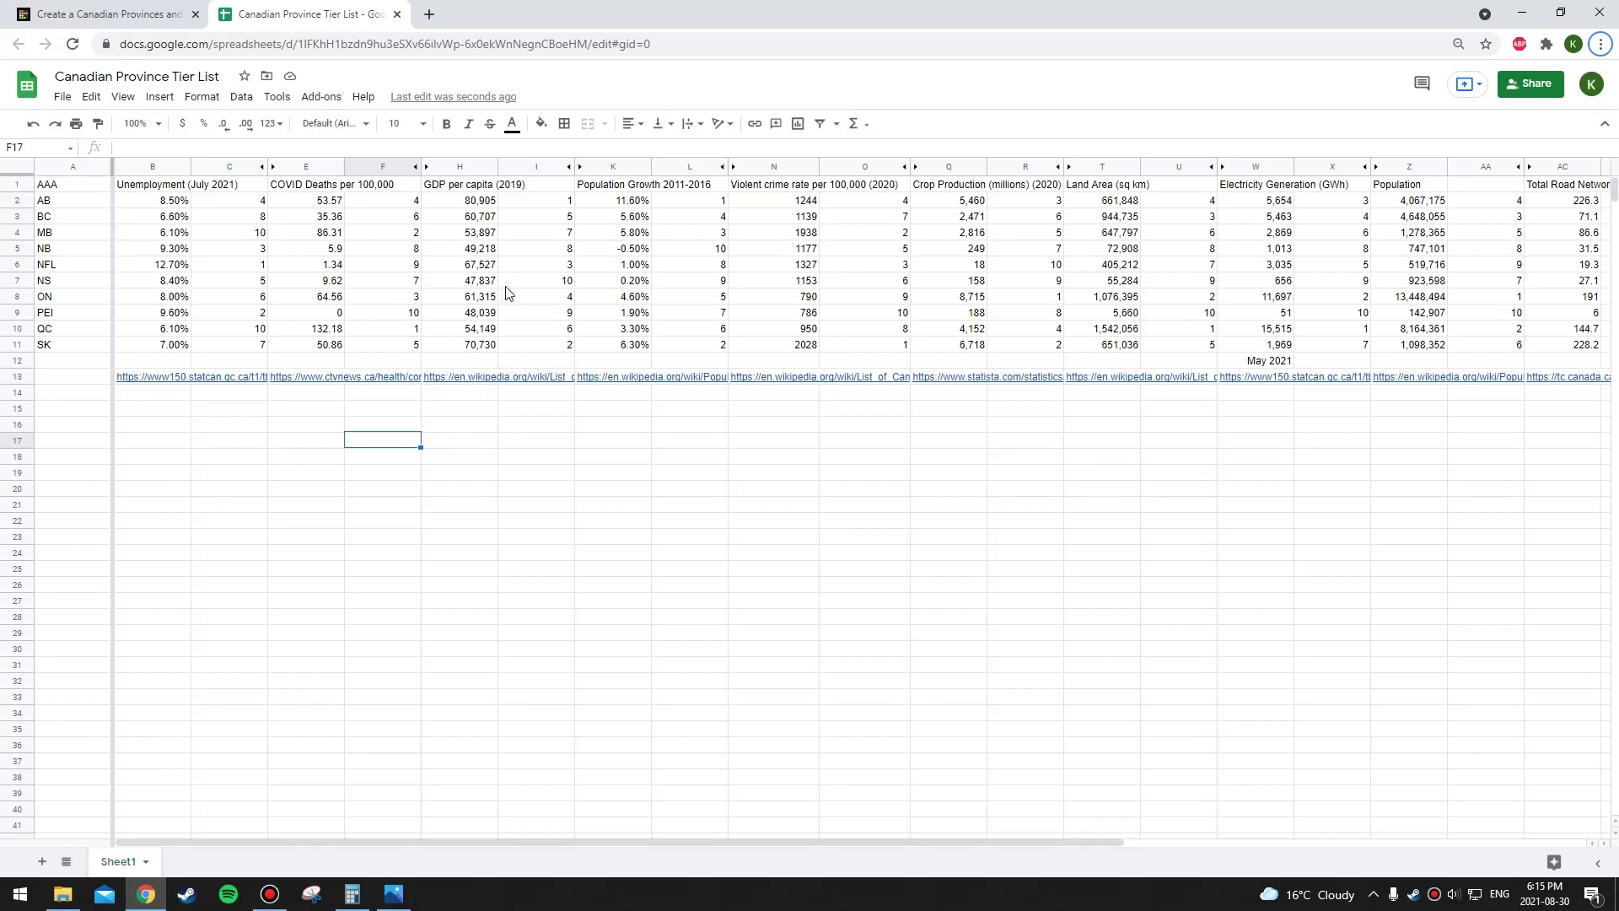
Examine Saskatchewan's ranks in the SK row of the spreadsheet, from GDP per capita through total road network.
{"action": "left_click", "coordinate": [554, 349]}
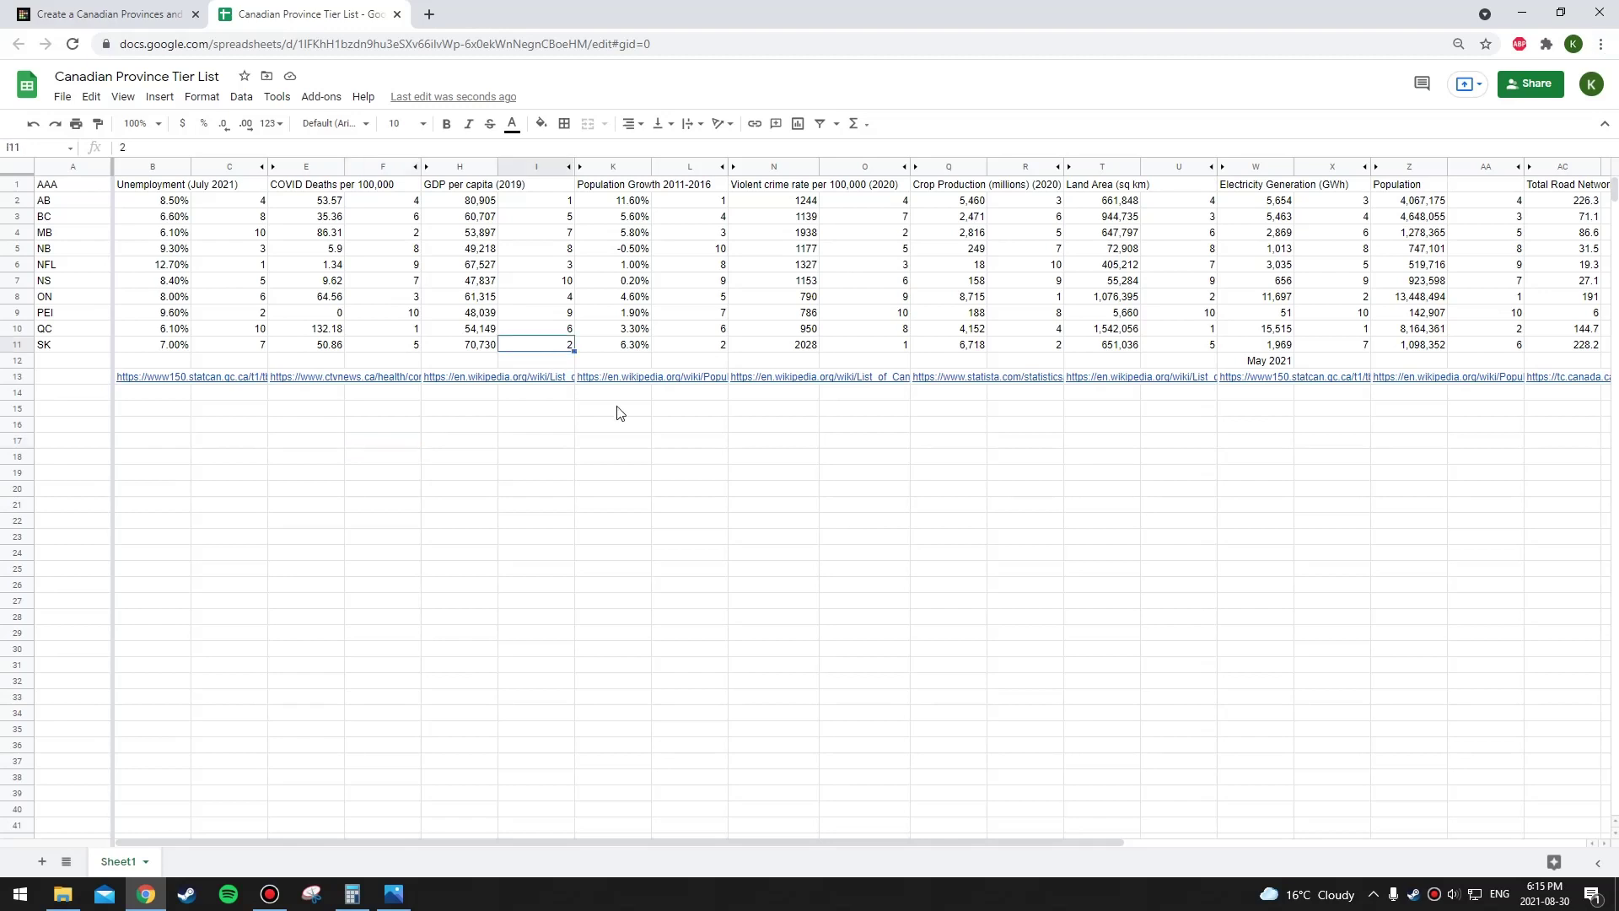
{"action": "left_click", "coordinate": [694, 348]}
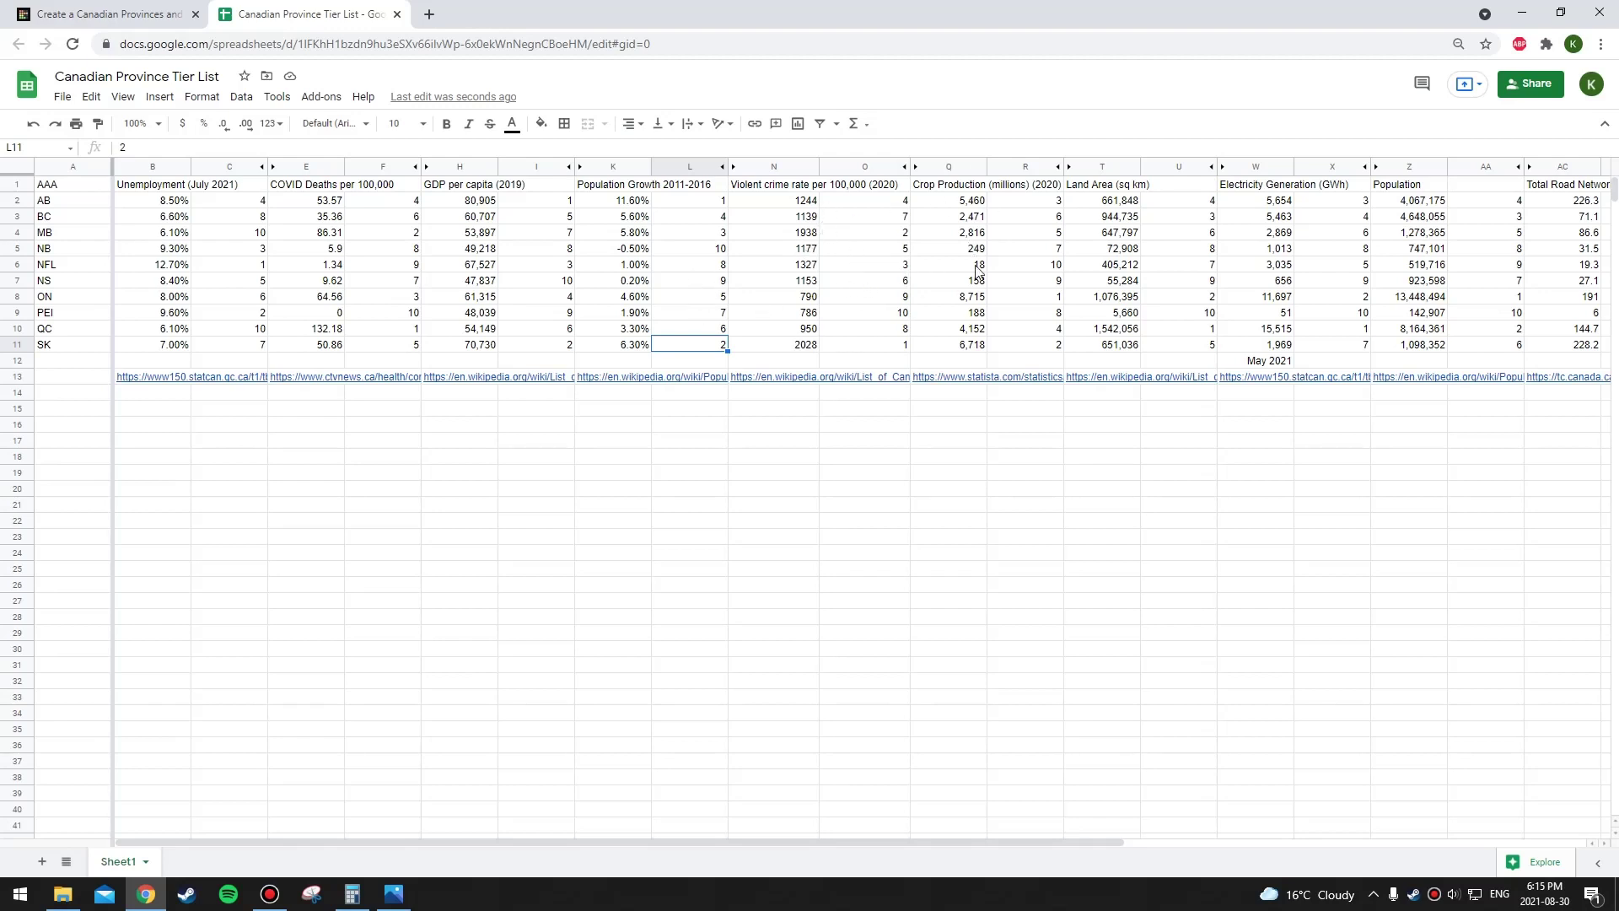
{"action": "left_click_drag", "start_coordinate": [949, 843], "coordinate": [1083, 834]}
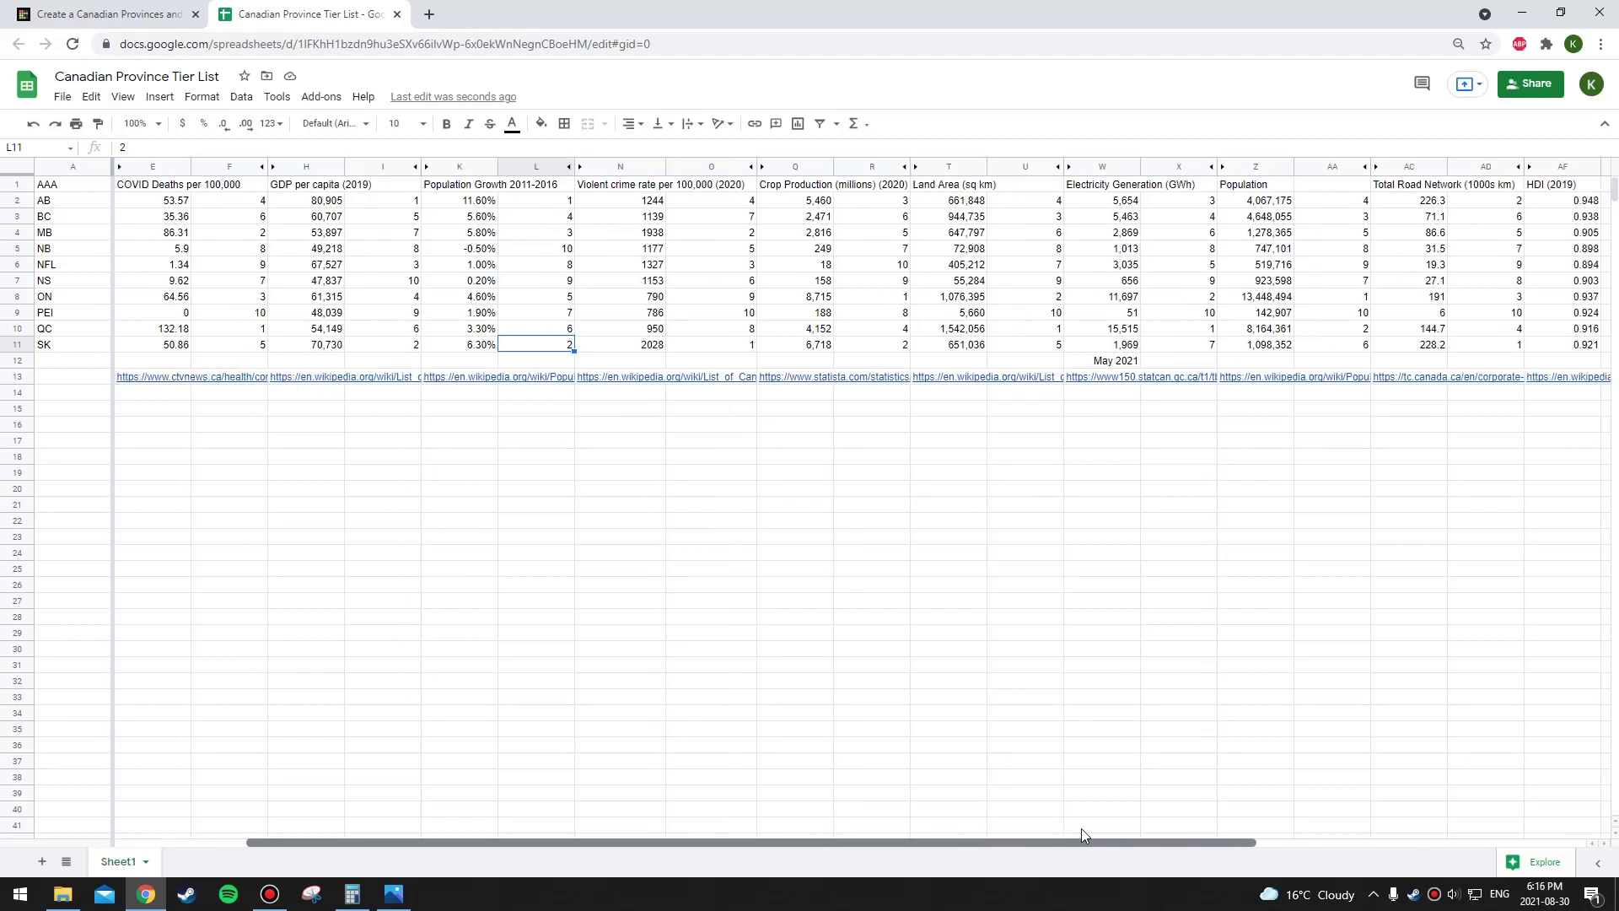
{"action": "left_click_drag", "start_coordinate": [1081, 828], "coordinate": [1189, 827]}
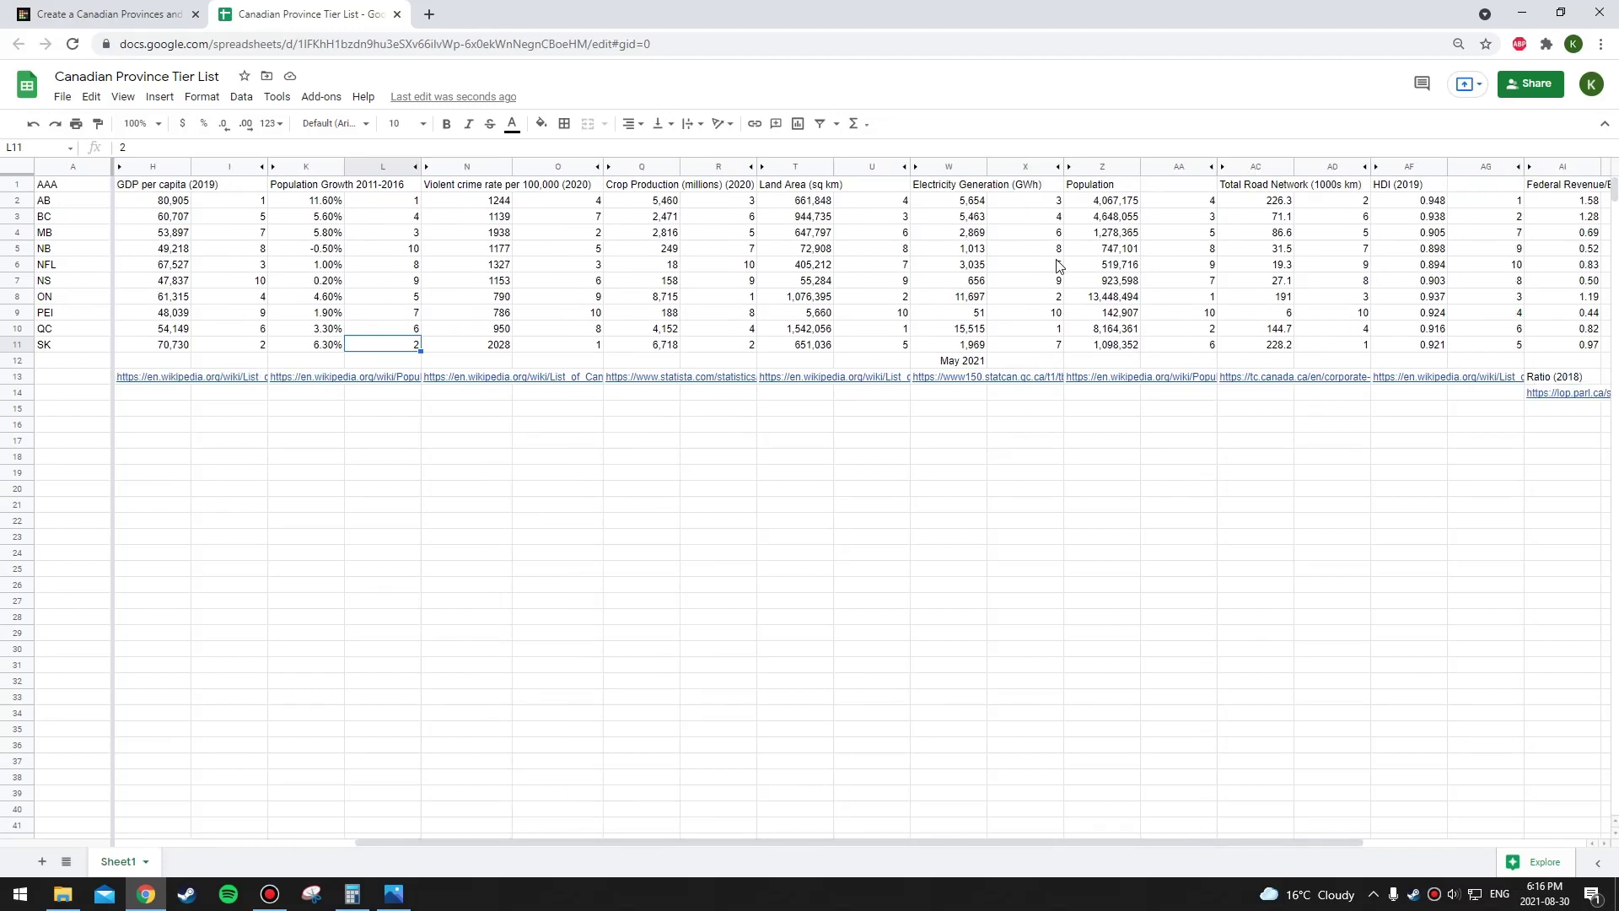
{"action": "left_click", "coordinate": [1048, 331]}
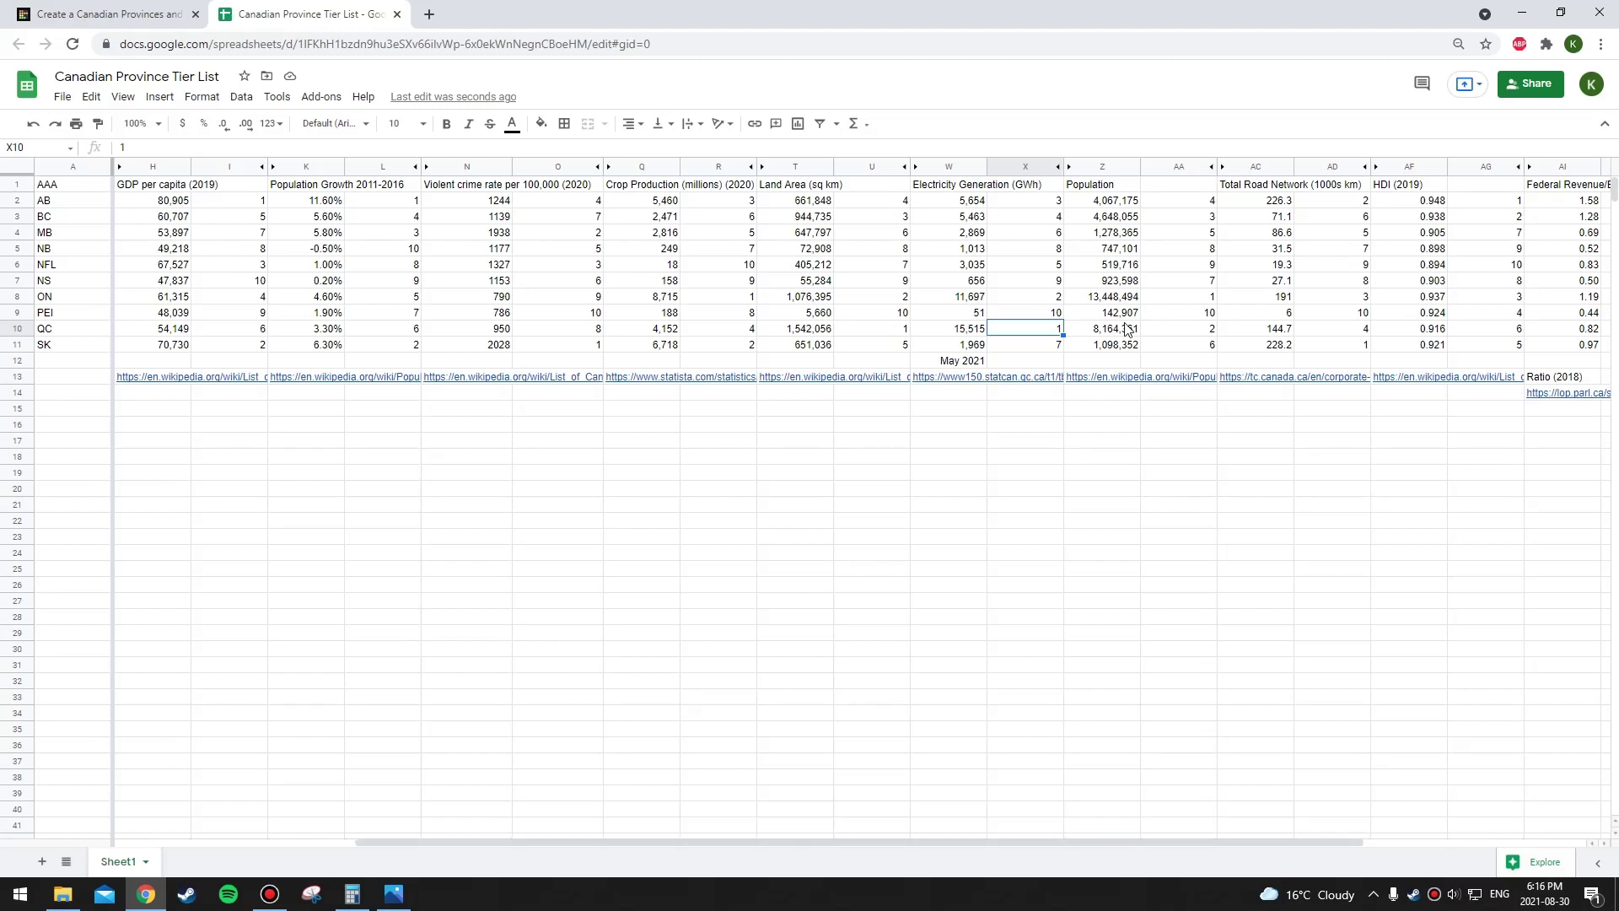
{"action": "left_click", "coordinate": [1188, 347]}
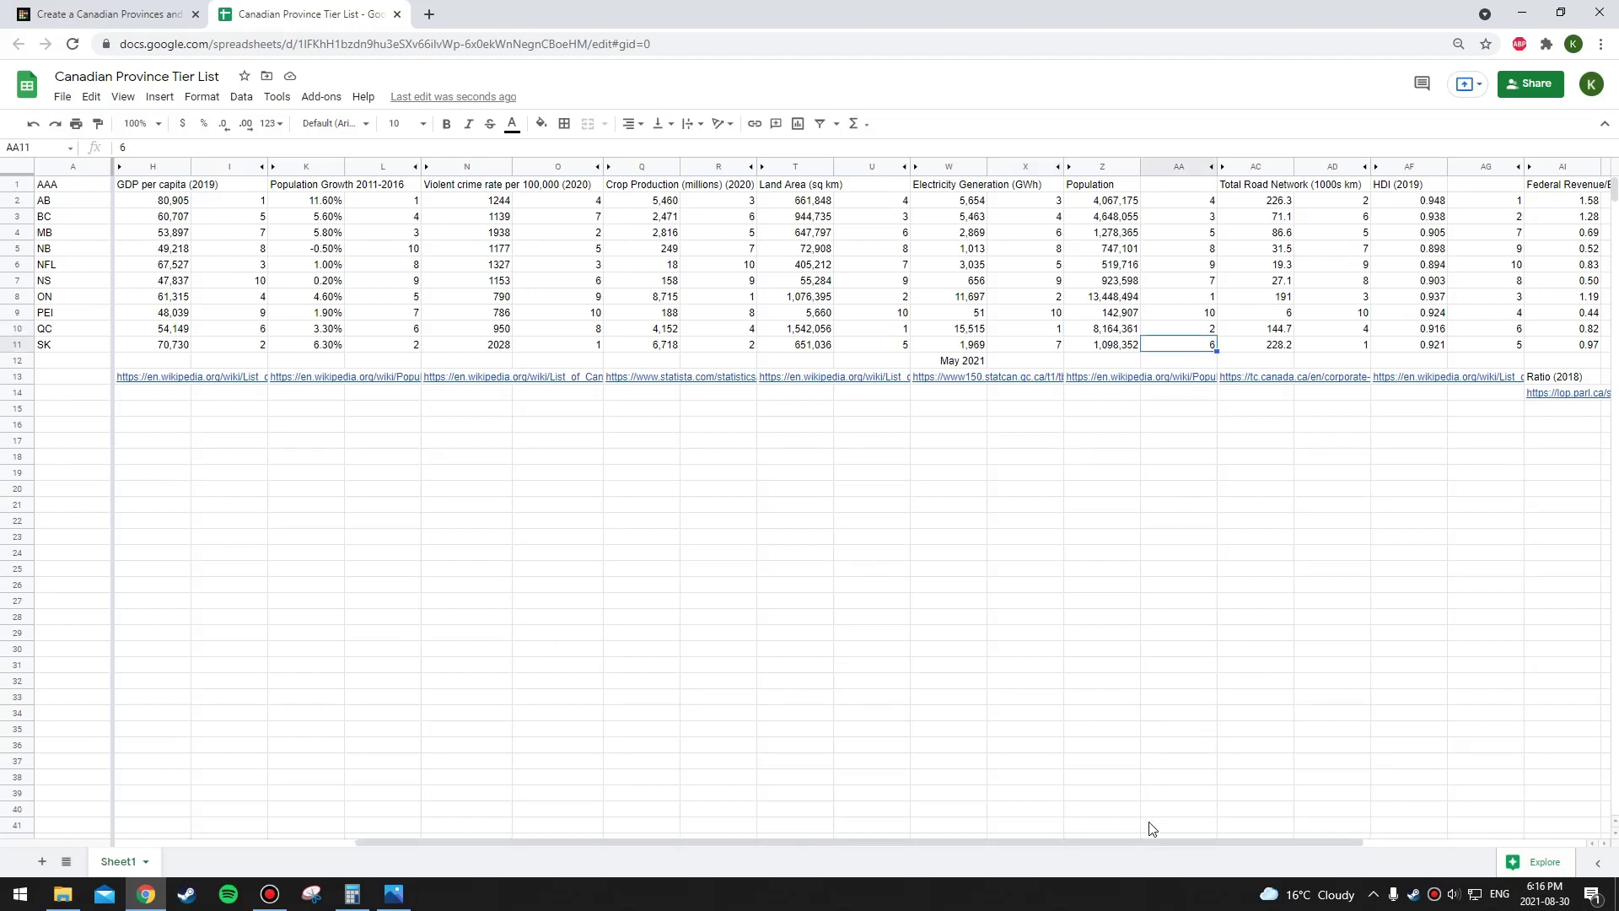
{"action": "left_click_drag", "start_coordinate": [1132, 840], "coordinate": [1212, 838]}
{"action": "left_click", "coordinate": [1212, 345]}
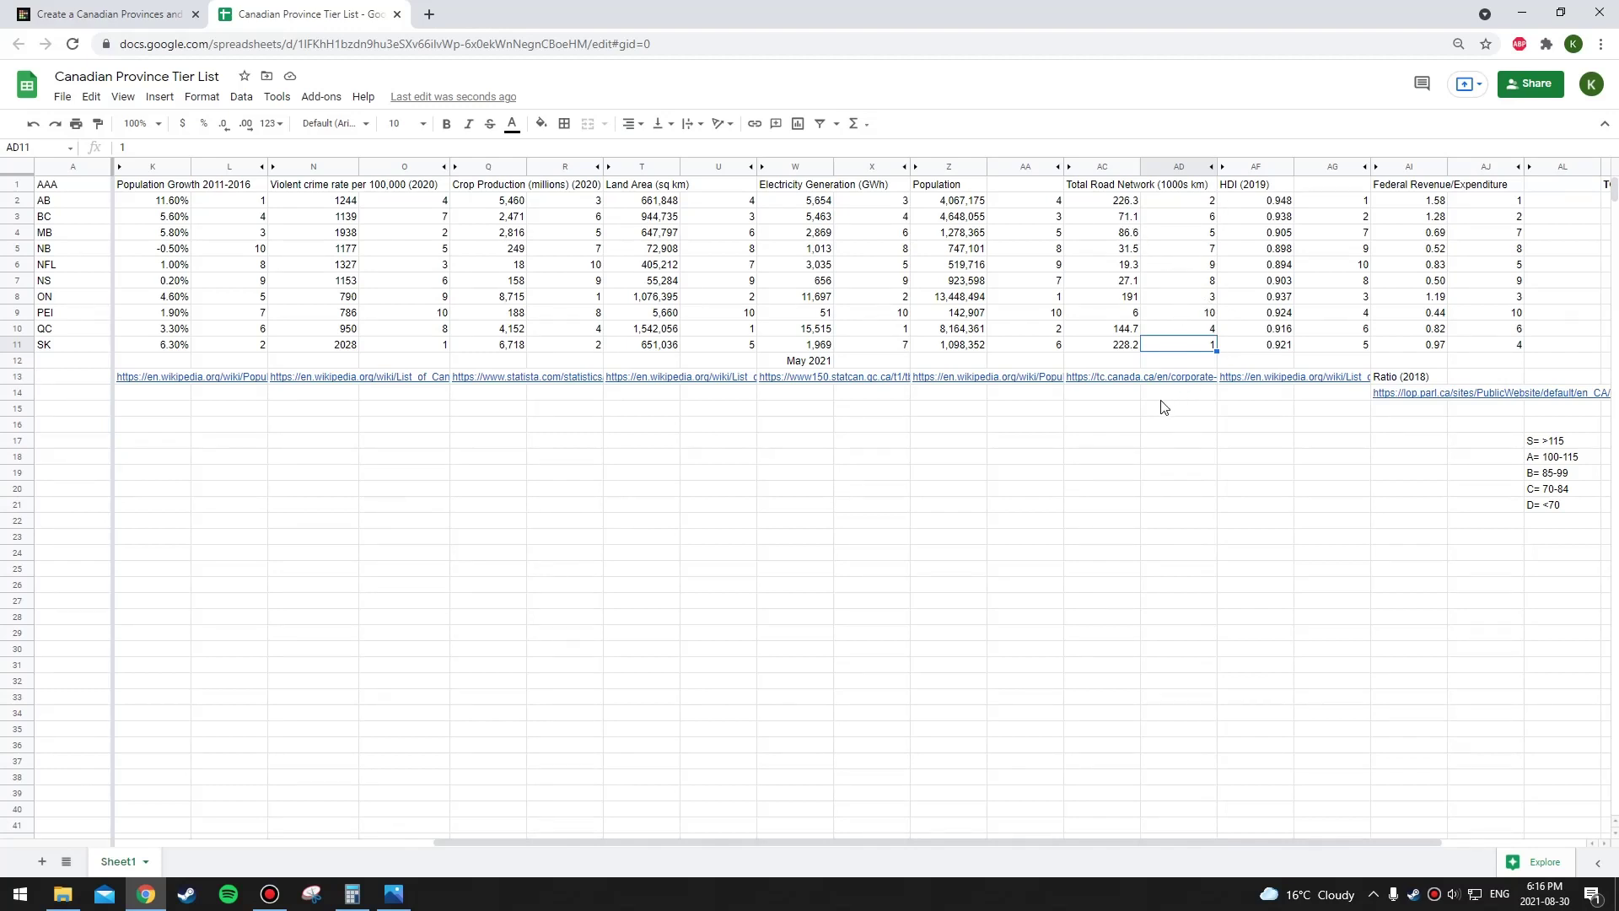
Check Saskatchewan's HDI, federal revenue and total score against the tier ranges, and place its flag in tier A on TierMaker.
{"action": "left_click_drag", "start_coordinate": [1381, 842], "coordinate": [1462, 838]}
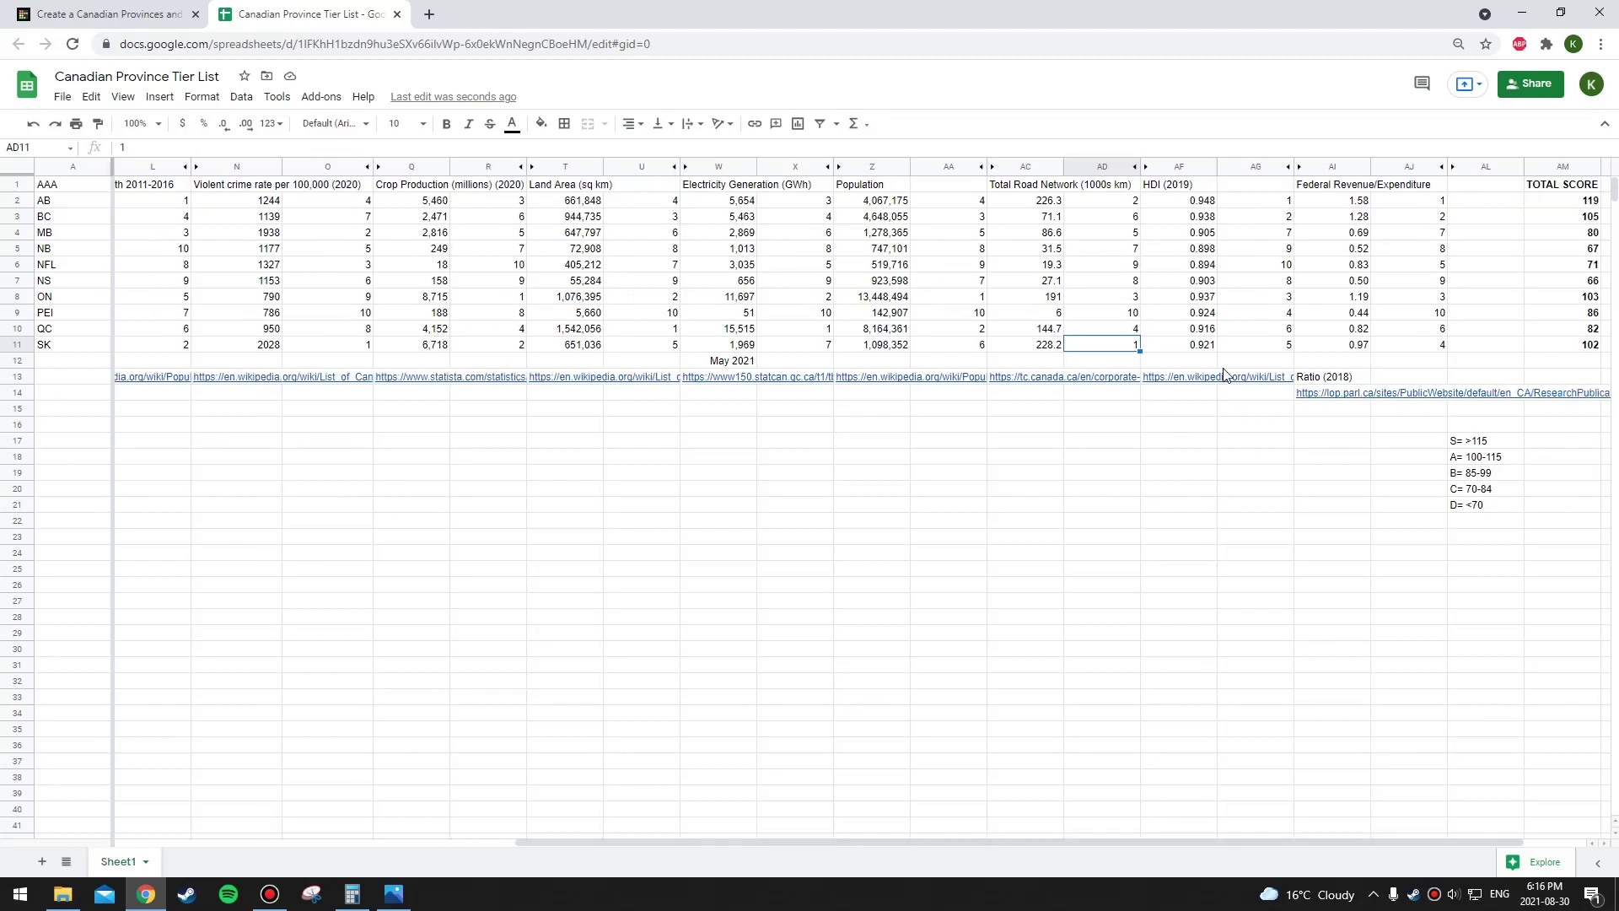
{"action": "left_click", "coordinate": [1276, 349]}
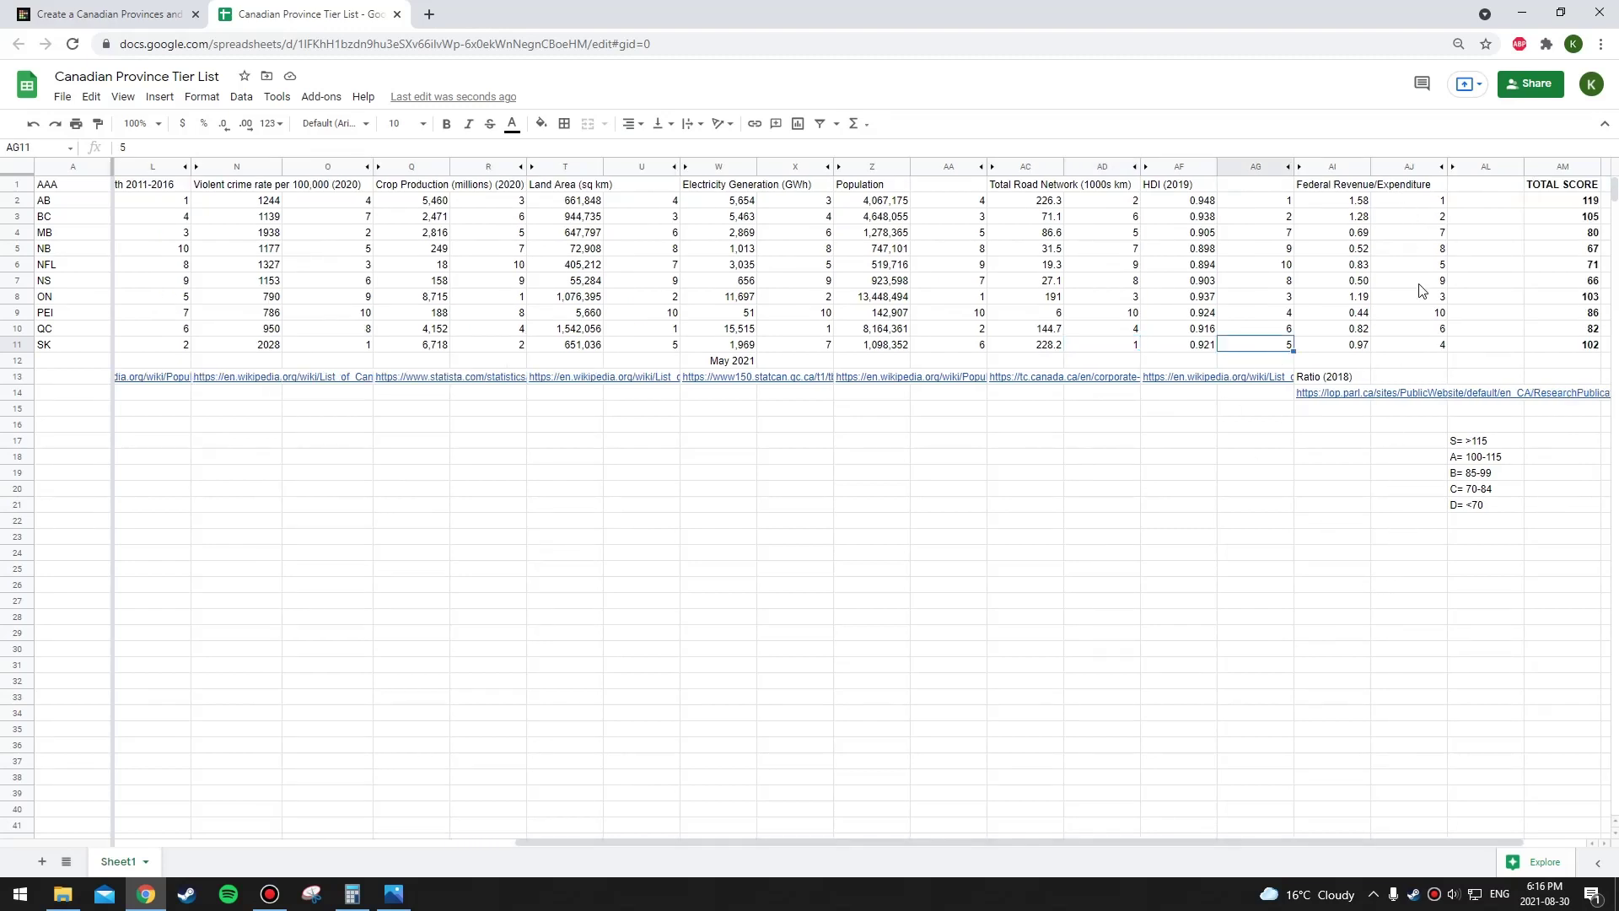
{"action": "left_click", "coordinate": [1433, 349]}
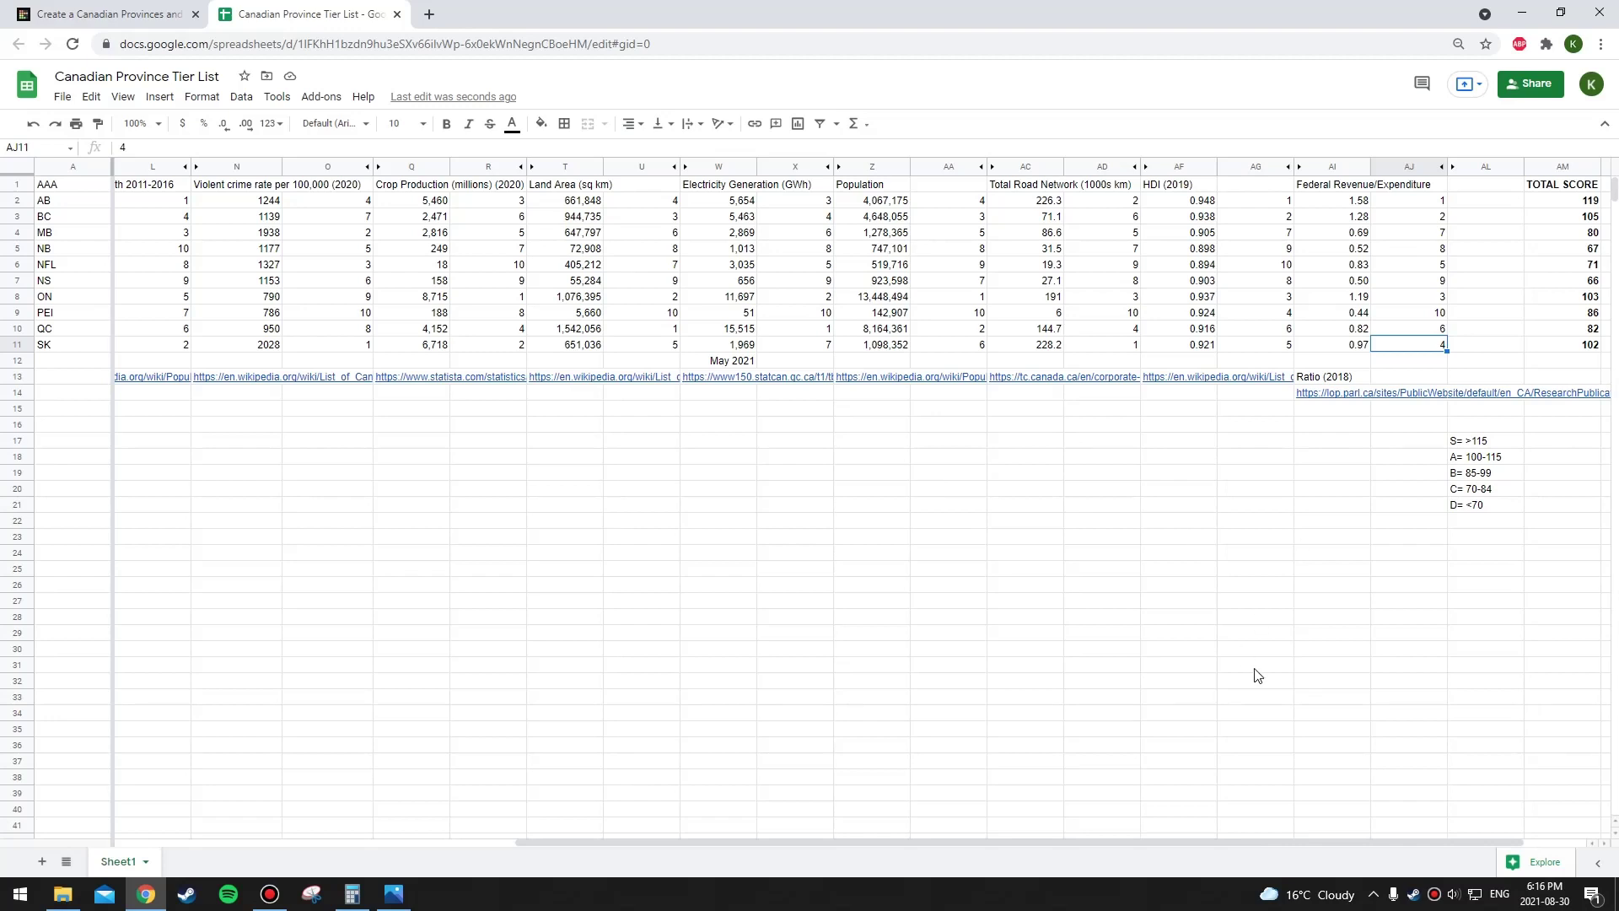
{"action": "left_click", "coordinate": [1596, 346]}
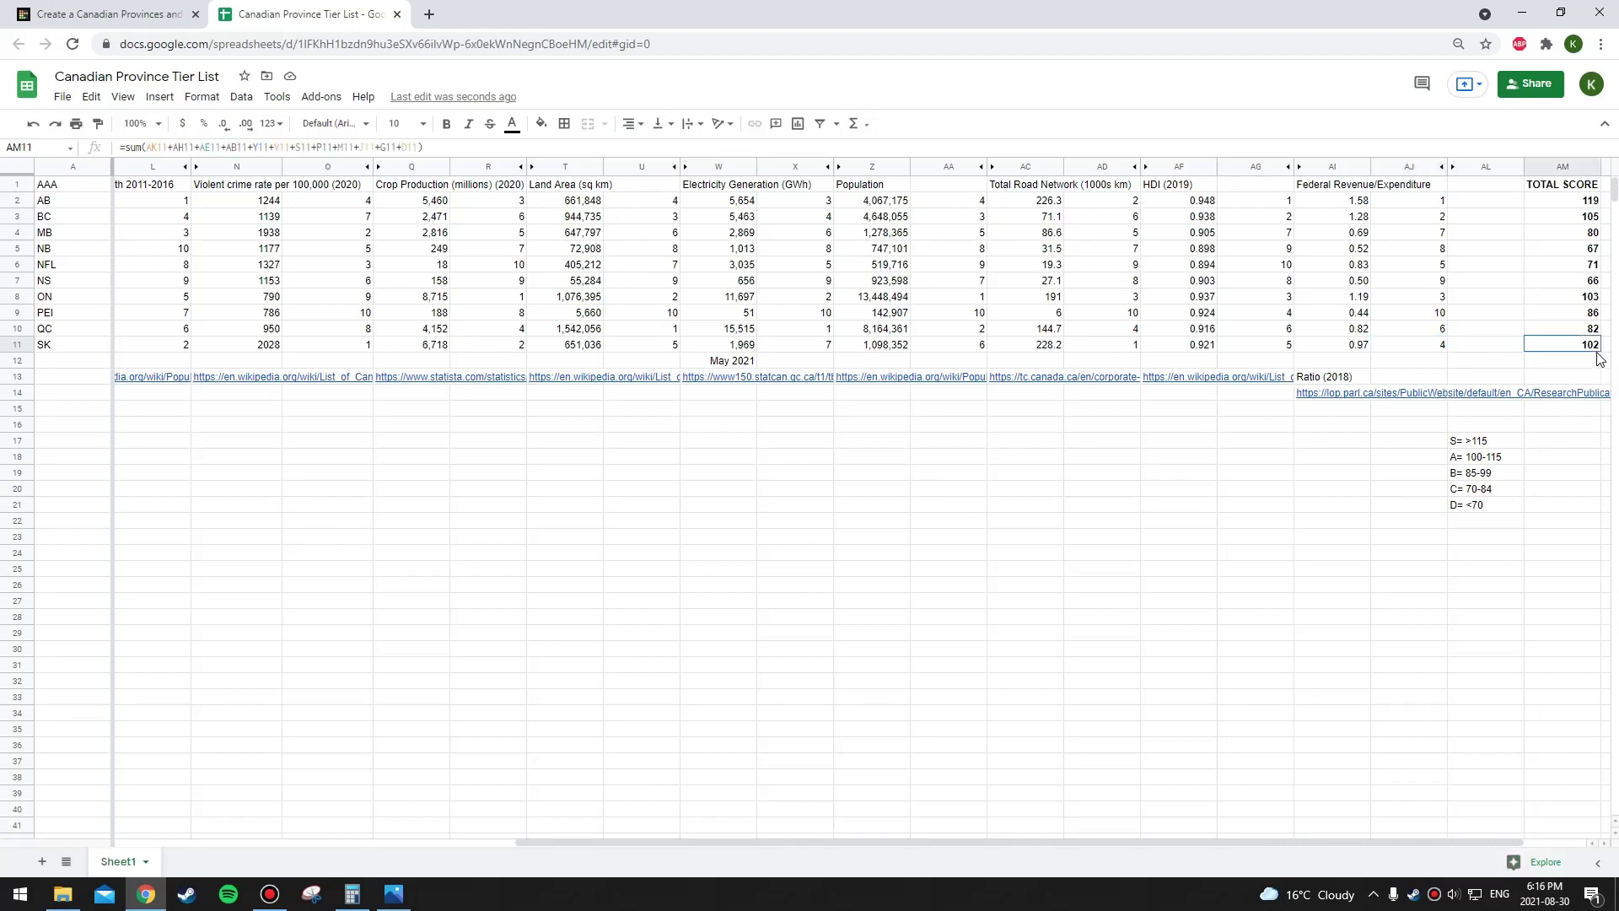
{"action": "left_click", "coordinate": [1486, 463]}
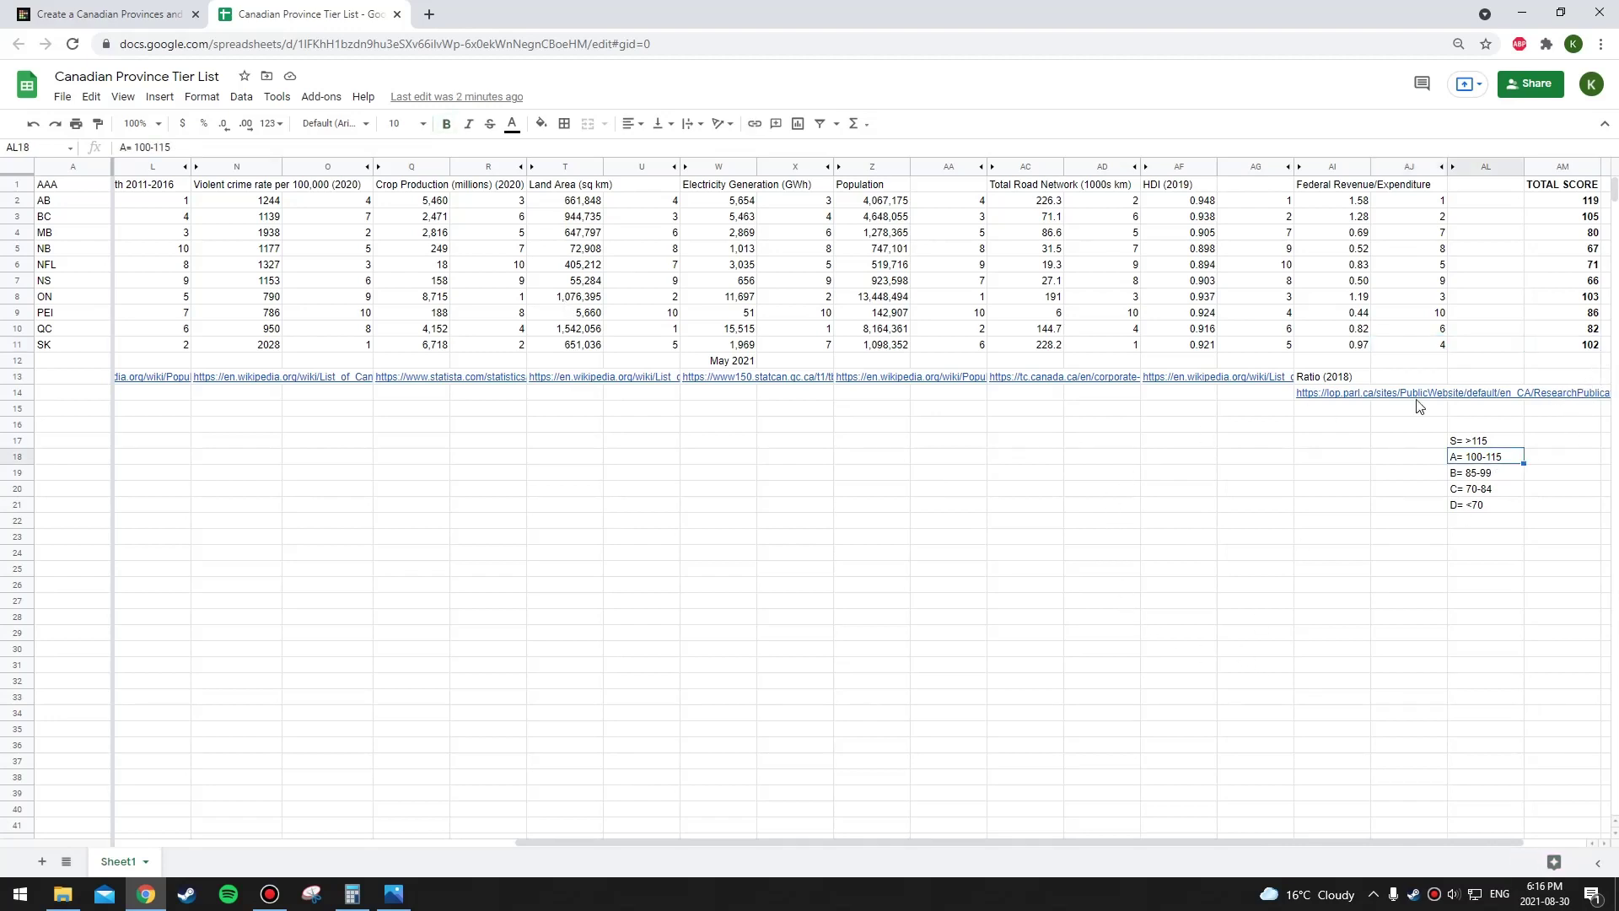
{"action": "left_click", "coordinate": [99, 15]}
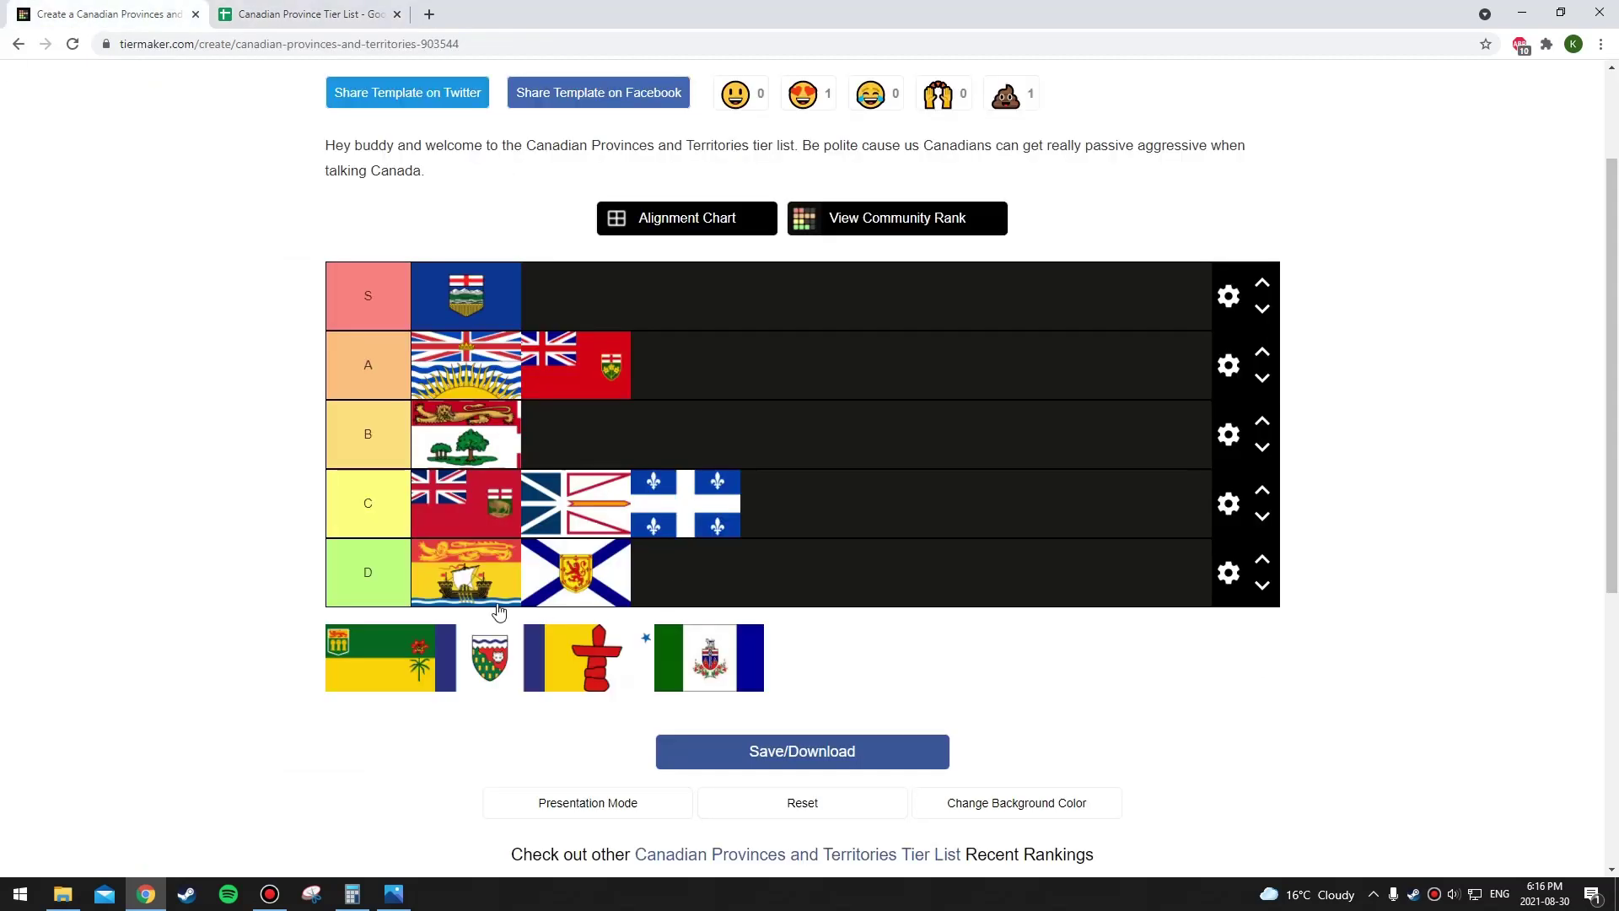
{"action": "left_click_drag", "start_coordinate": [383, 680], "coordinate": [688, 371]}
Go through the provinces sorted by total score in the Google Sheets spreadsheet, from AB down to NS.
{"action": "key", "text": "ctrl+Tab"}
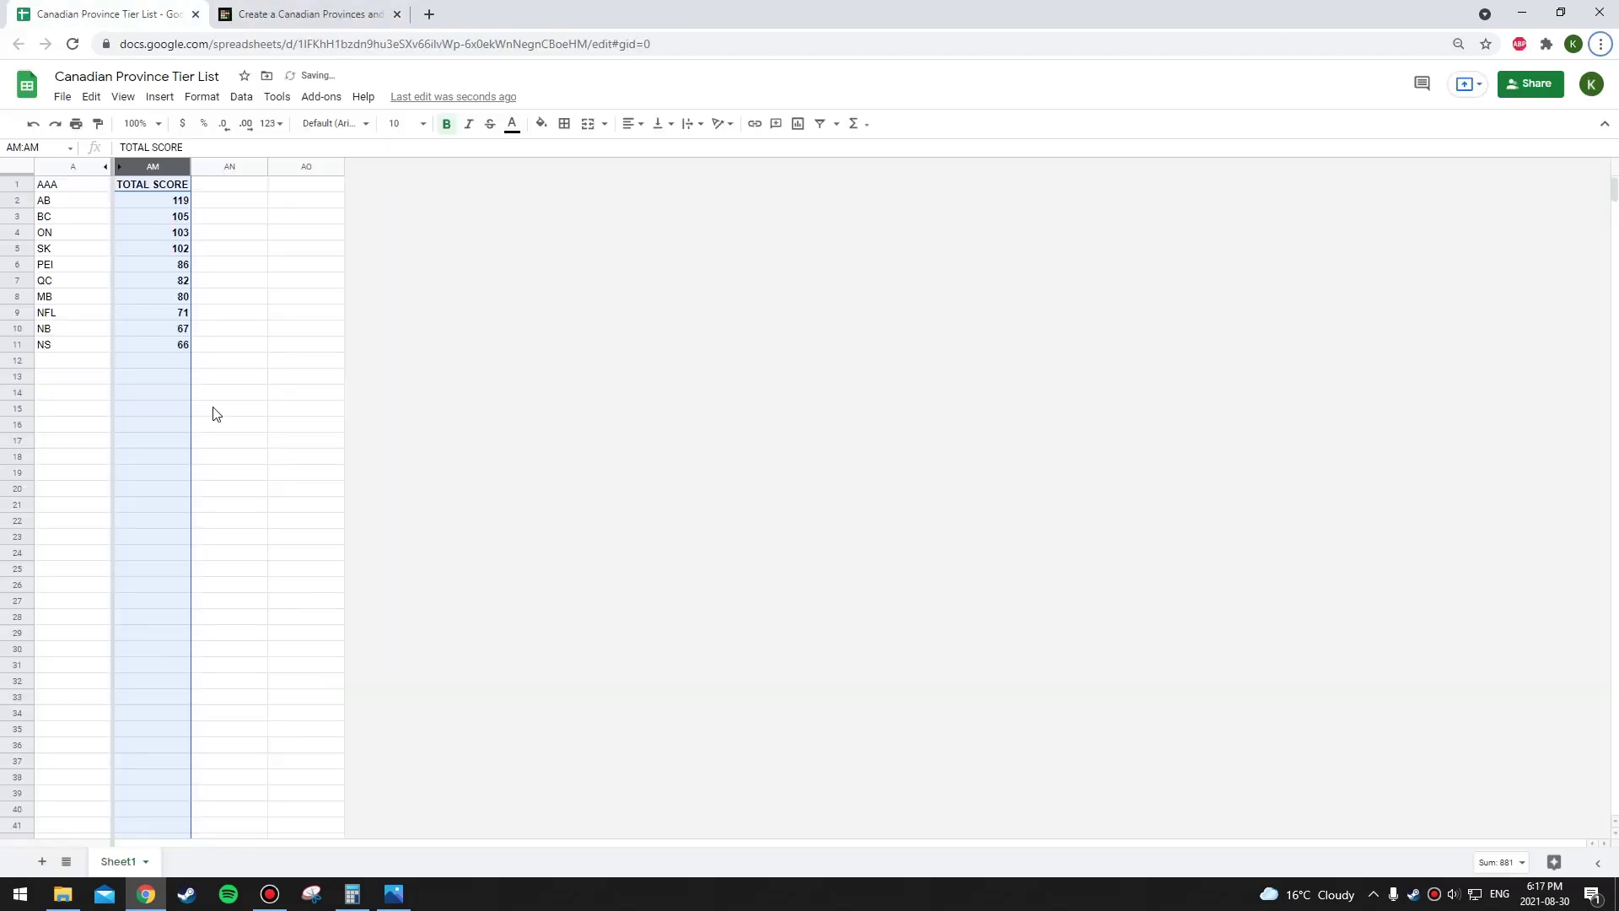
{"action": "left_click", "coordinate": [101, 211]}
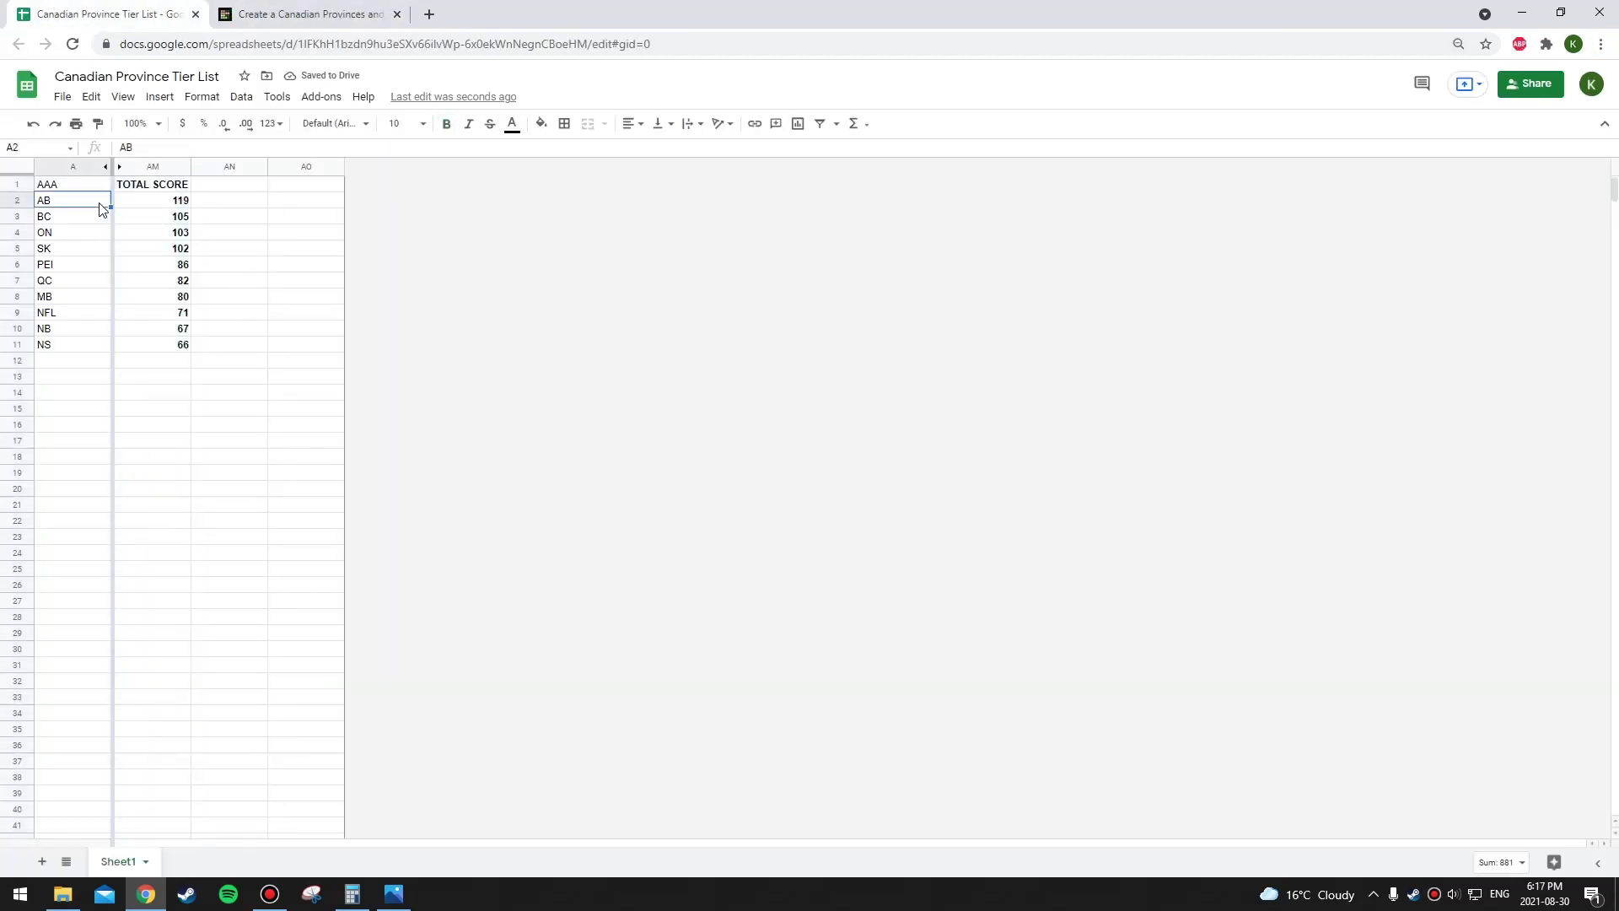
{"action": "key", "text": "Down"}
{"action": "key", "text": "Down"}
{"action": "key", "text": "Down"}
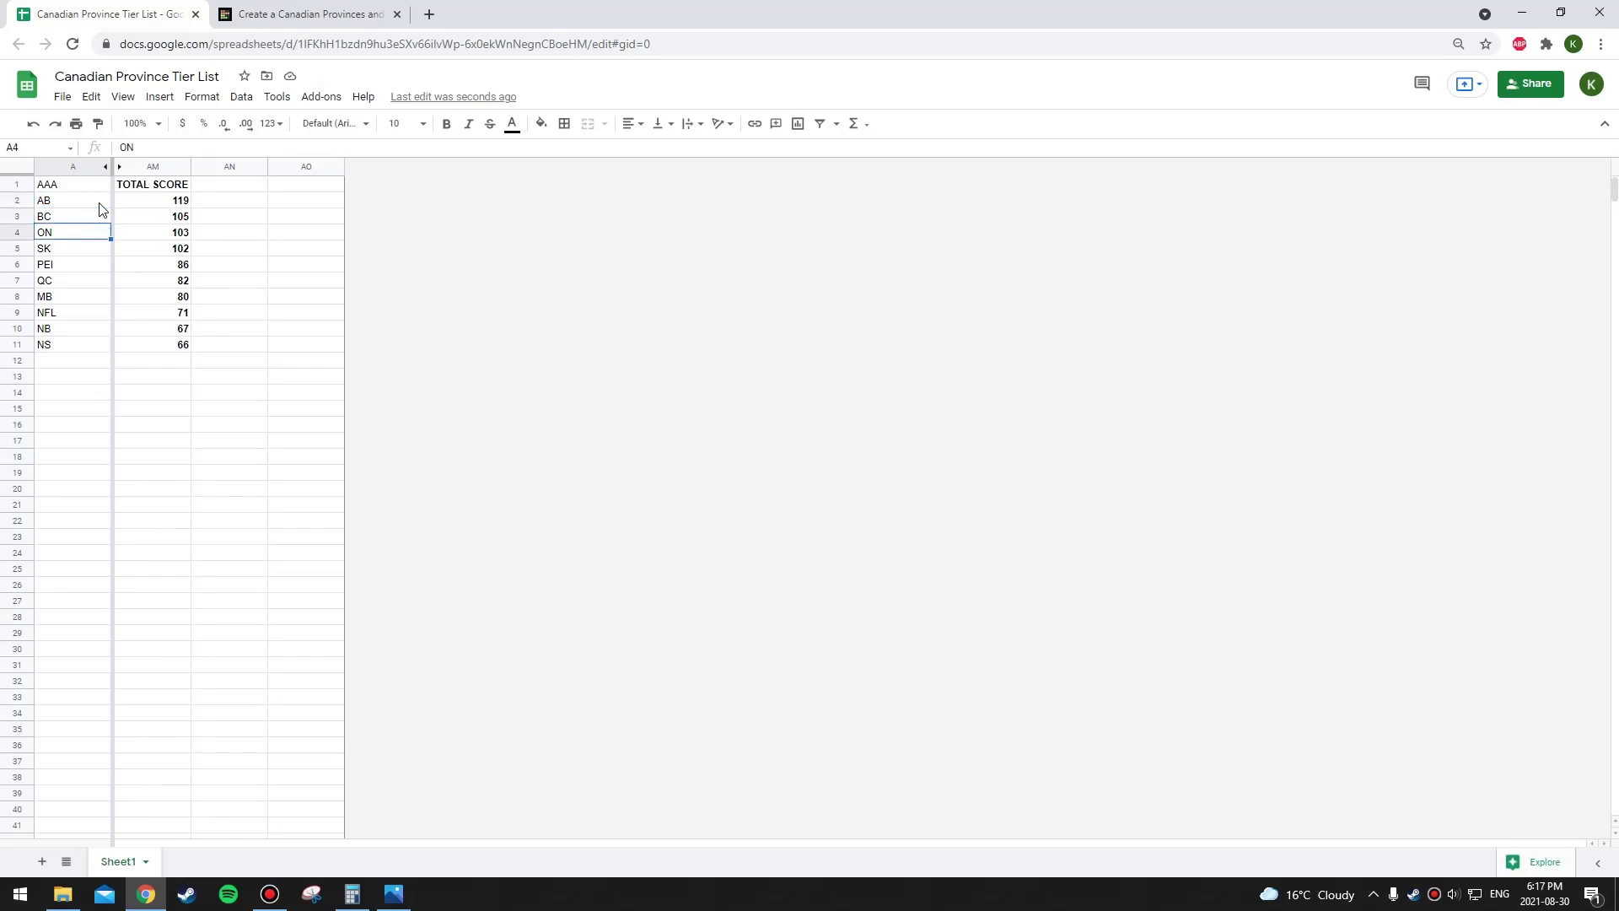
{"action": "key", "text": "Down"}
{"action": "key", "text": "Down"}
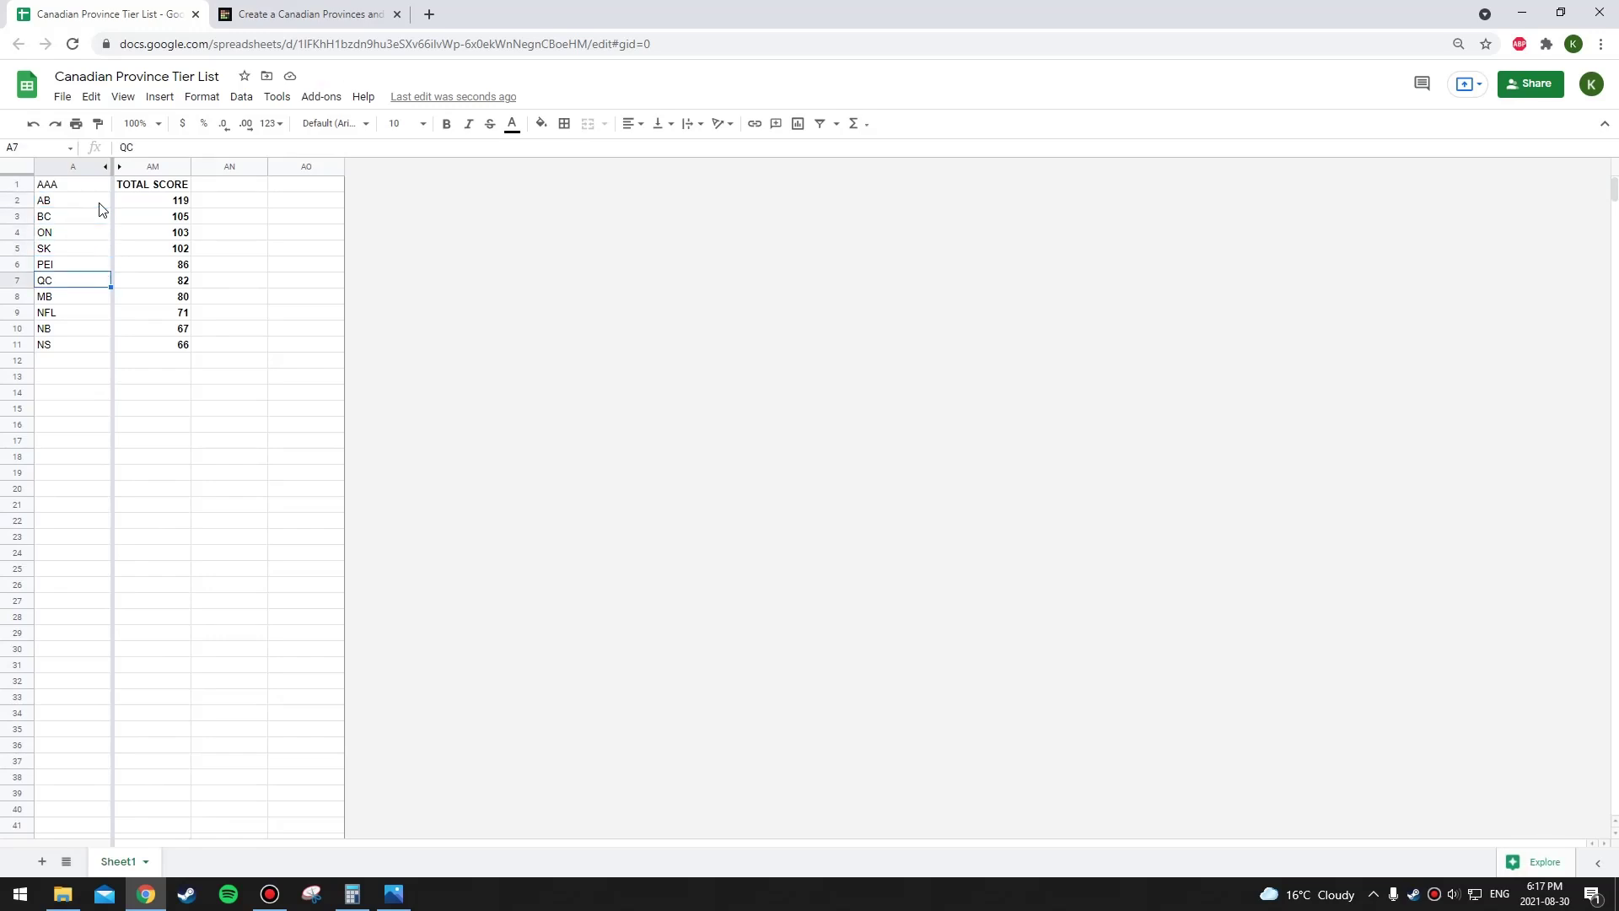
{"action": "key", "text": "Down"}
{"action": "key", "text": "Down"}
{"action": "key", "text": "Down"}
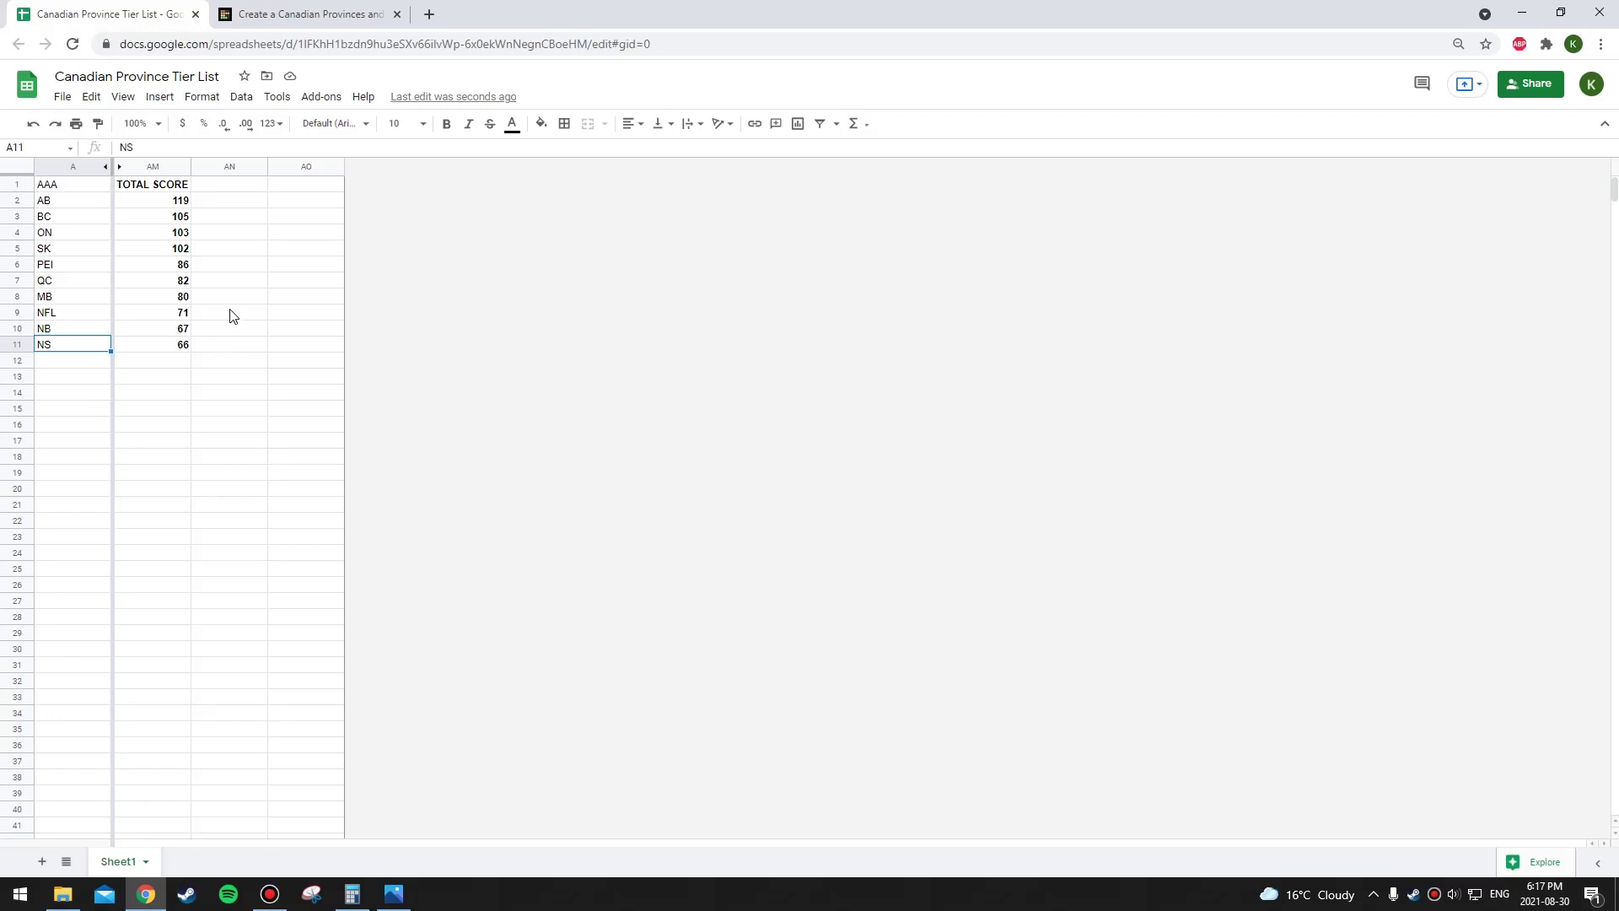
Compare the flag placements on the TierMaker tier list with the sorted total scores in the spreadsheet.
{"action": "left_click", "coordinate": [325, 14]}
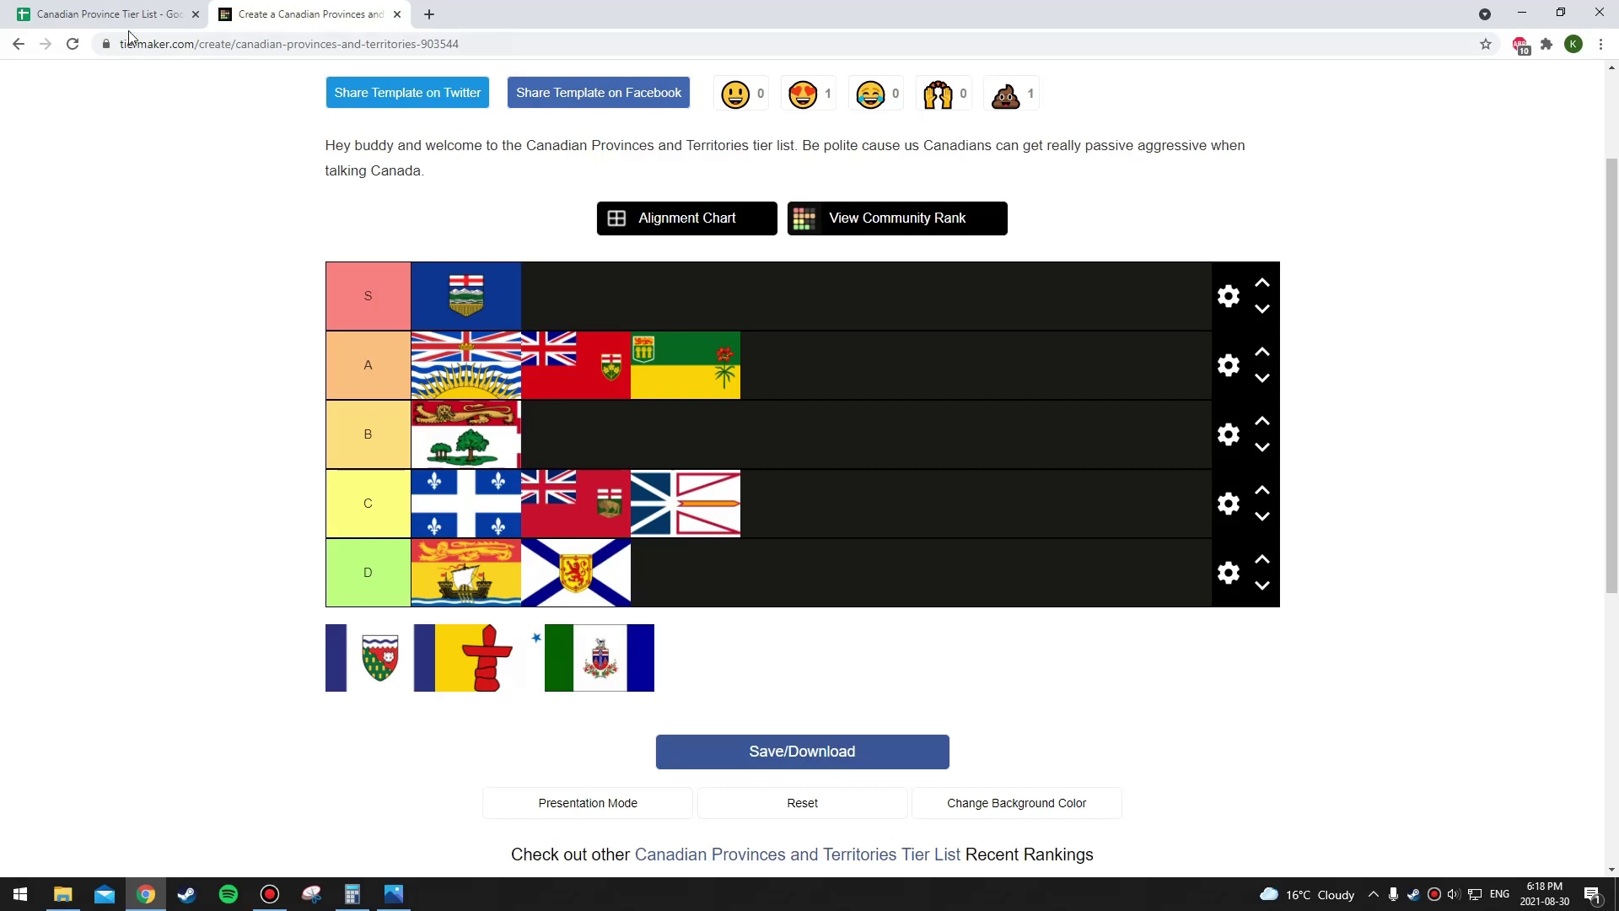
{"action": "left_click", "coordinate": [146, 10]}
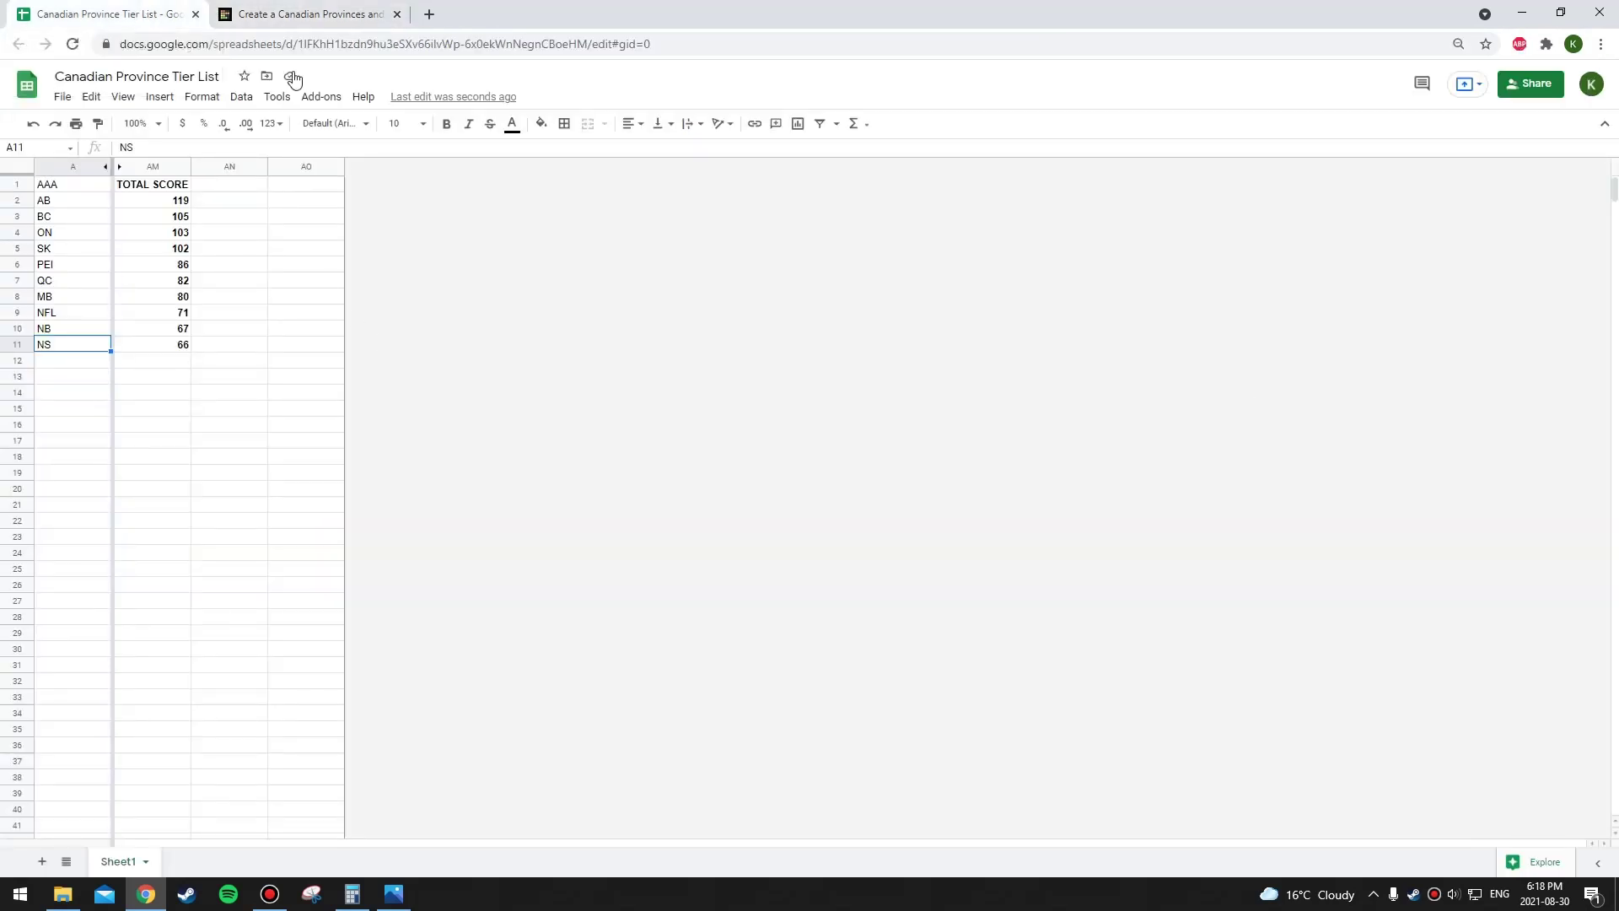
{"action": "left_click", "coordinate": [297, 15]}
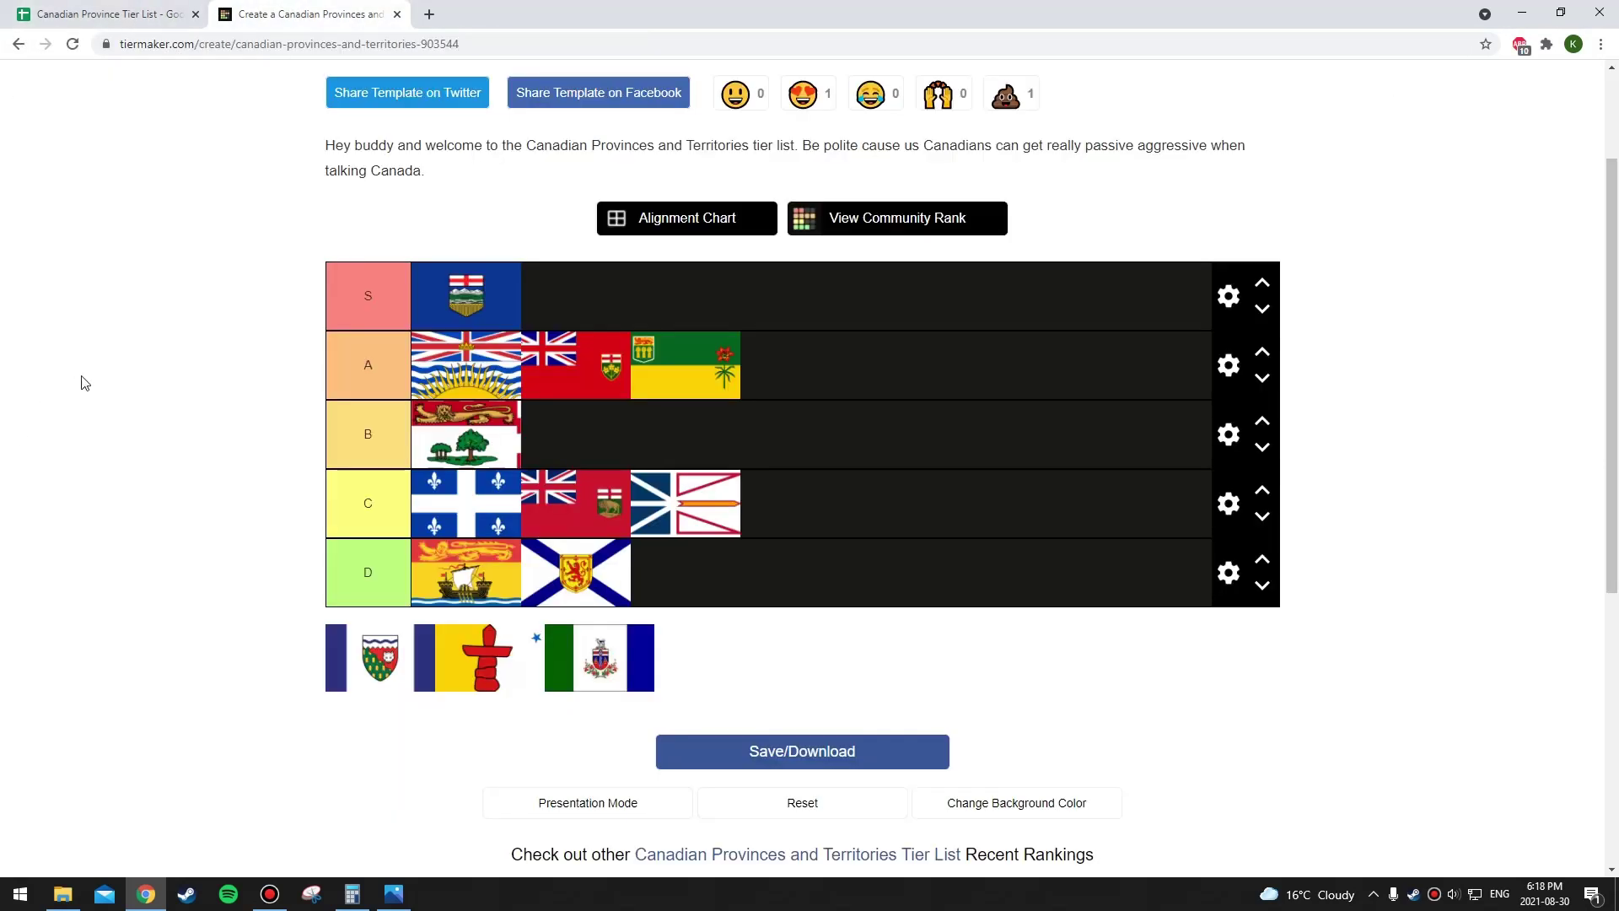